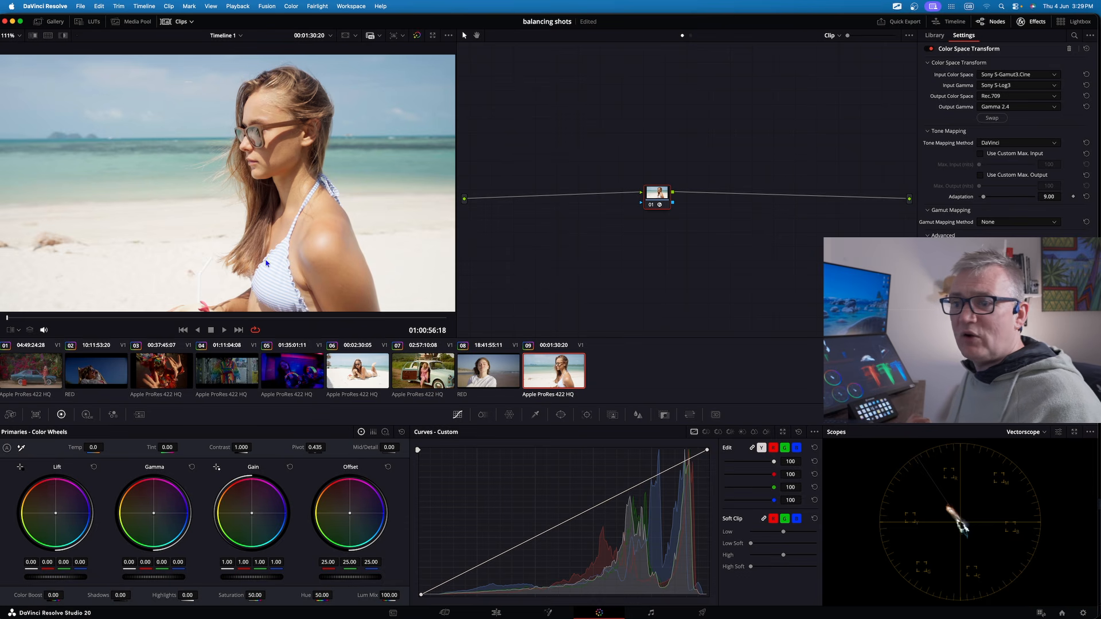
- Play back the two beach clips, 09 and 06, to compare the shots
key("space")
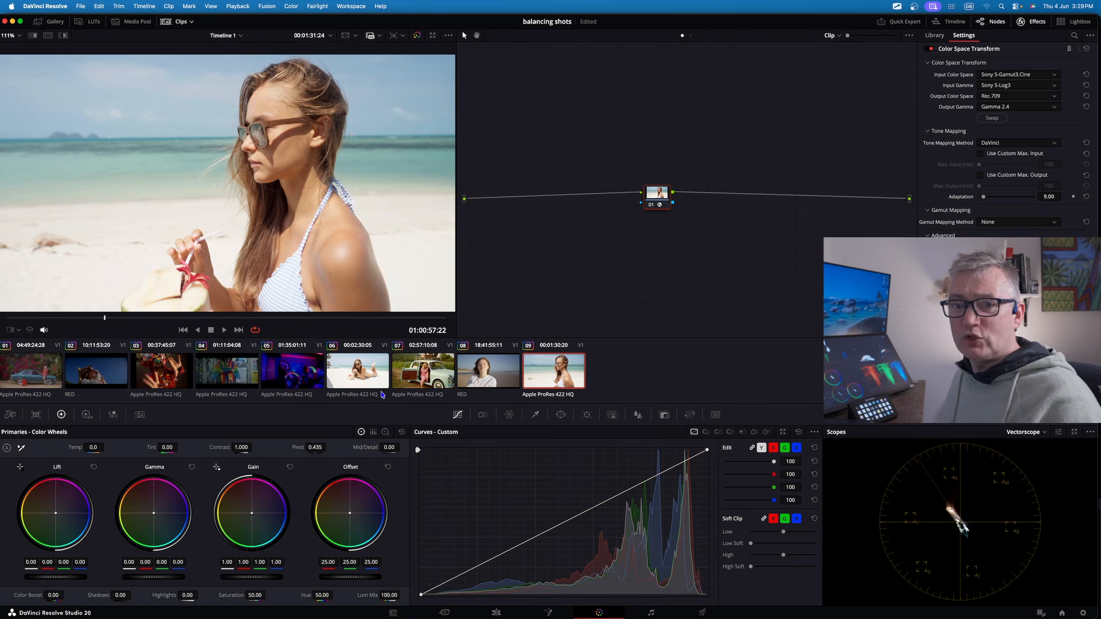
left_click(355, 375)
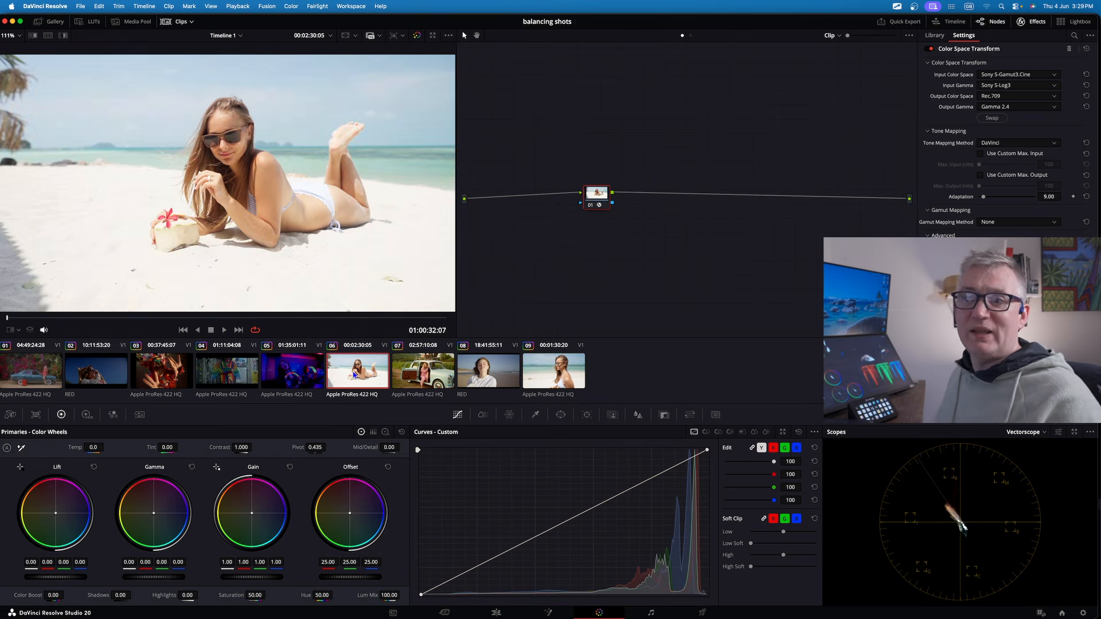
key("space")
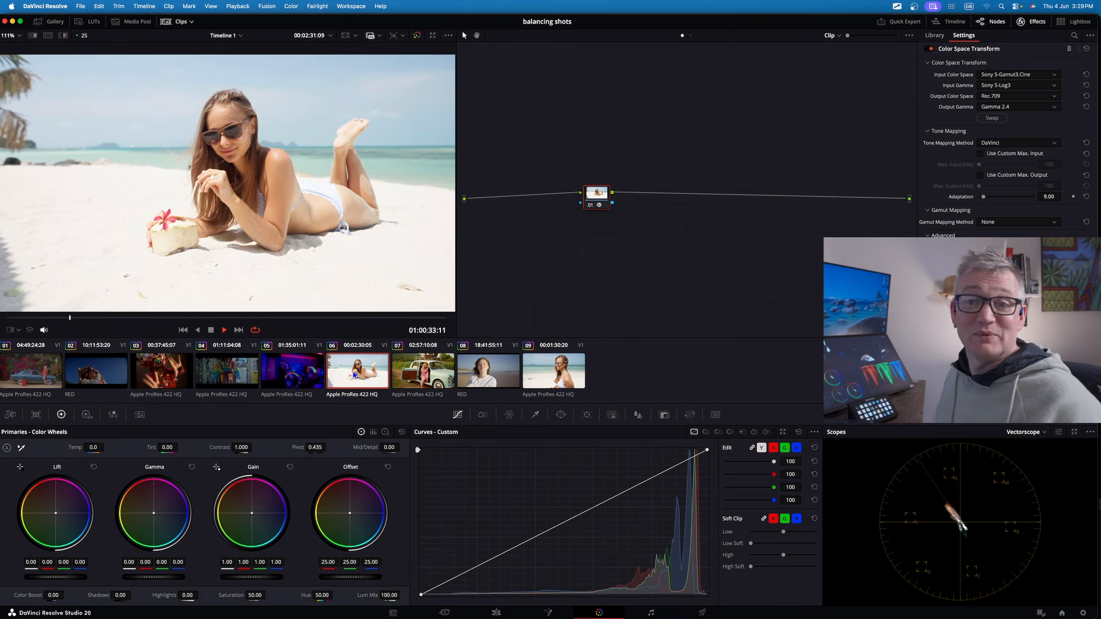
key("space")
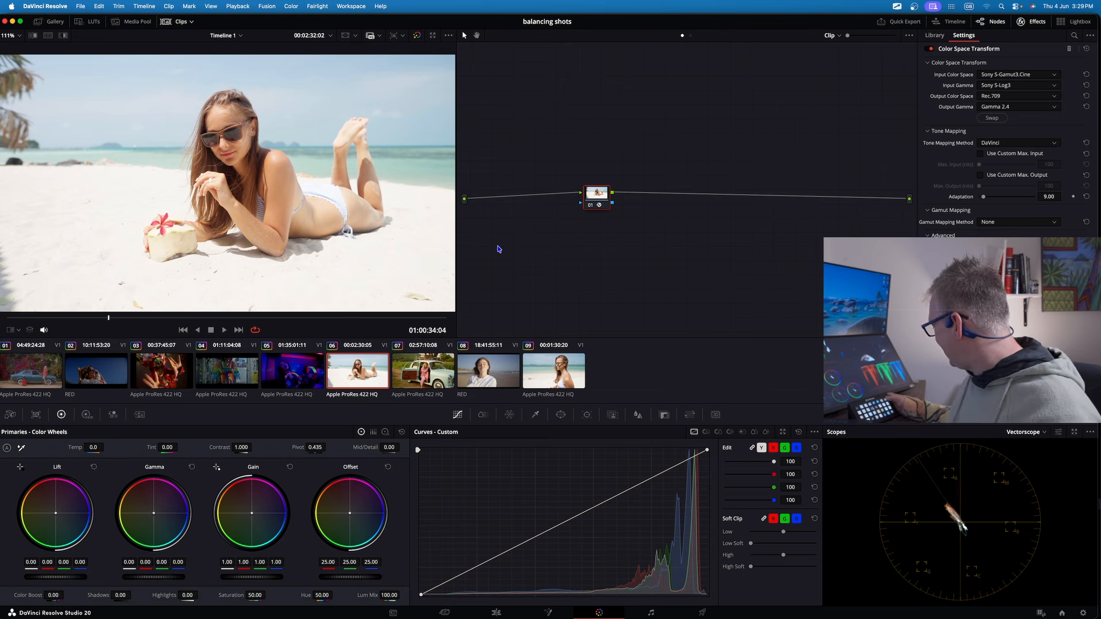
- Assign beach clips 06 and 09 to the existing "sony clips" group
left_click(381, 359)
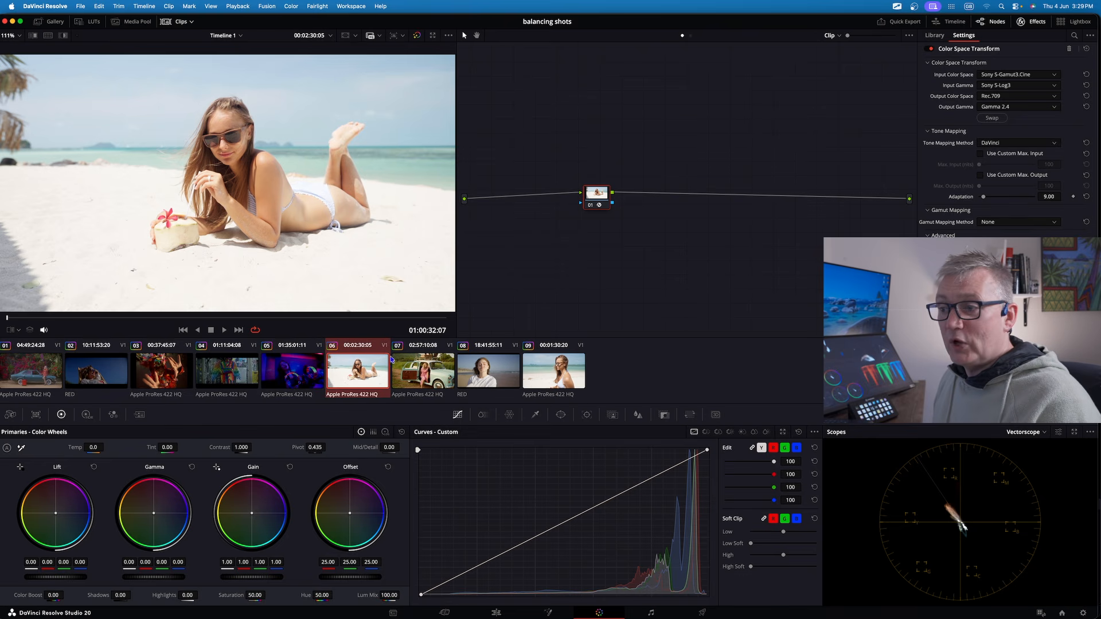
left_click(552, 367, "super")
right_click(364, 372)
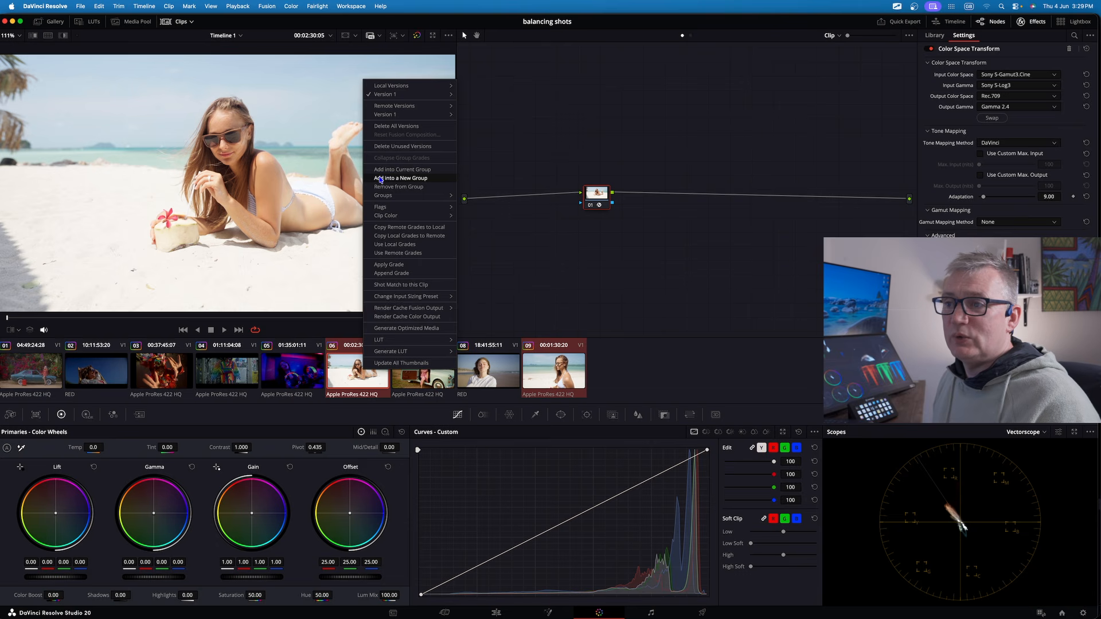
mouse_move(386, 196)
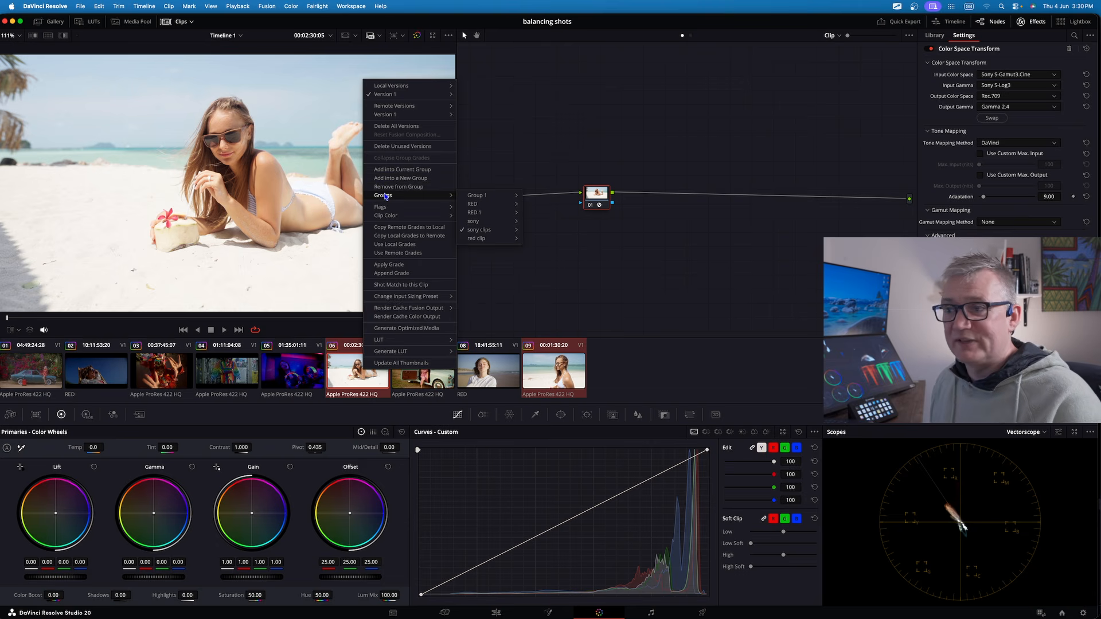
mouse_move(488, 230)
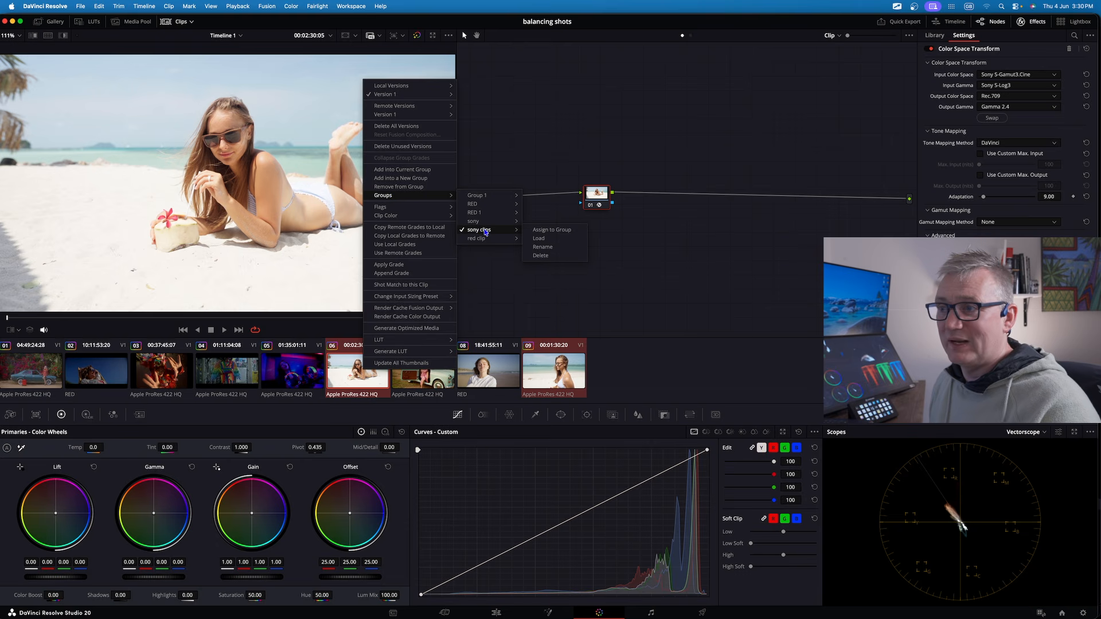
left_click(564, 232)
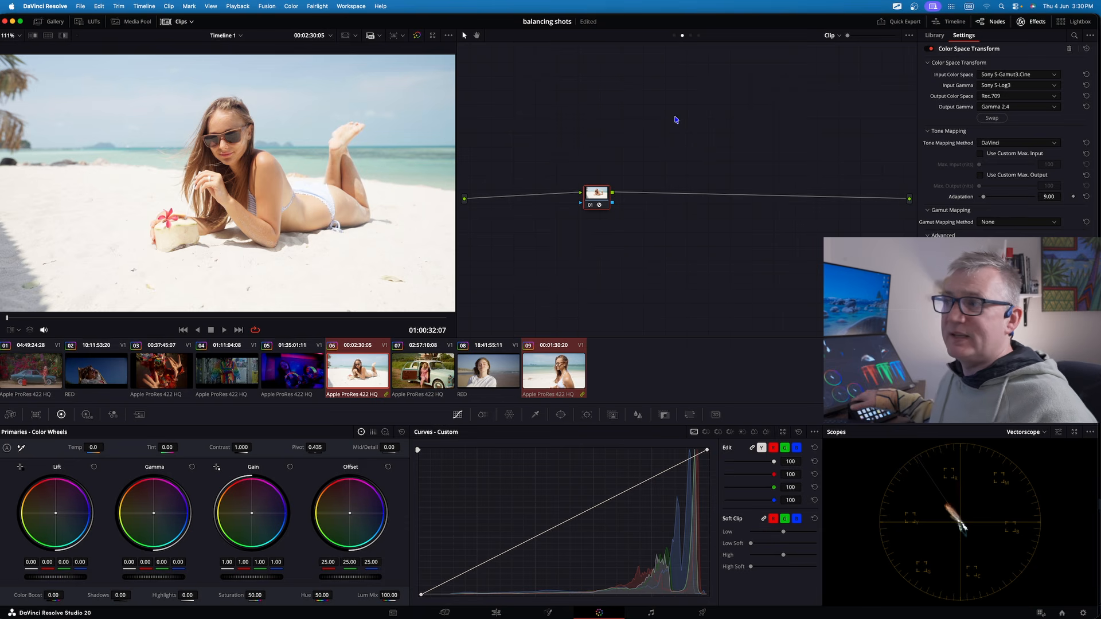
- Look through the Group Pre-Clip and Group Post-Clip node graphs and return to the Clip level
left_click(674, 36)
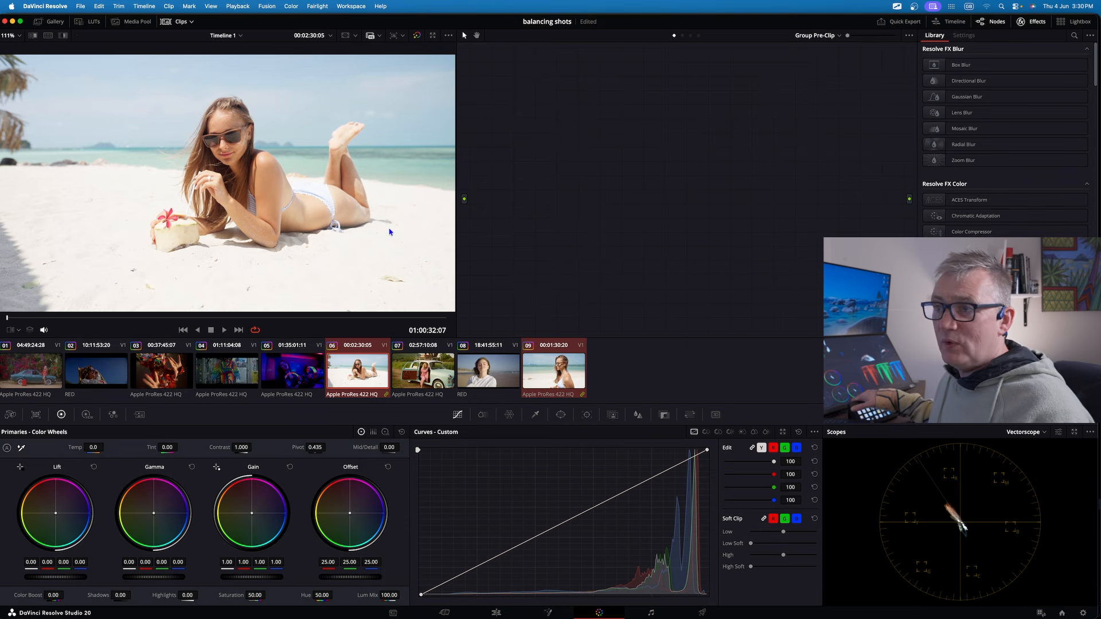
left_click(691, 35)
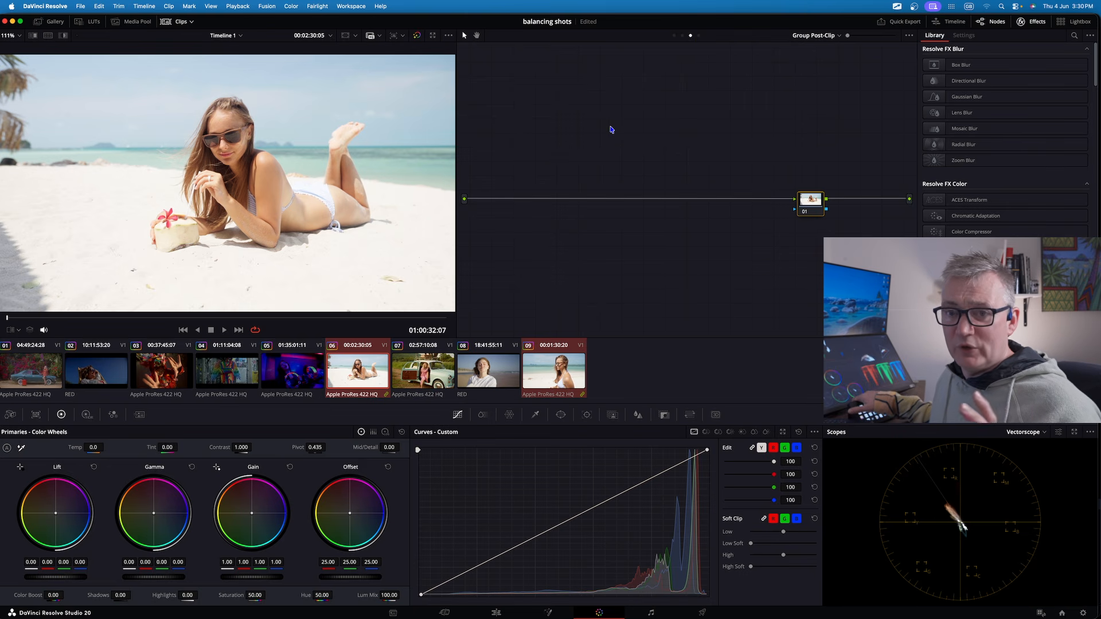
left_click(682, 37)
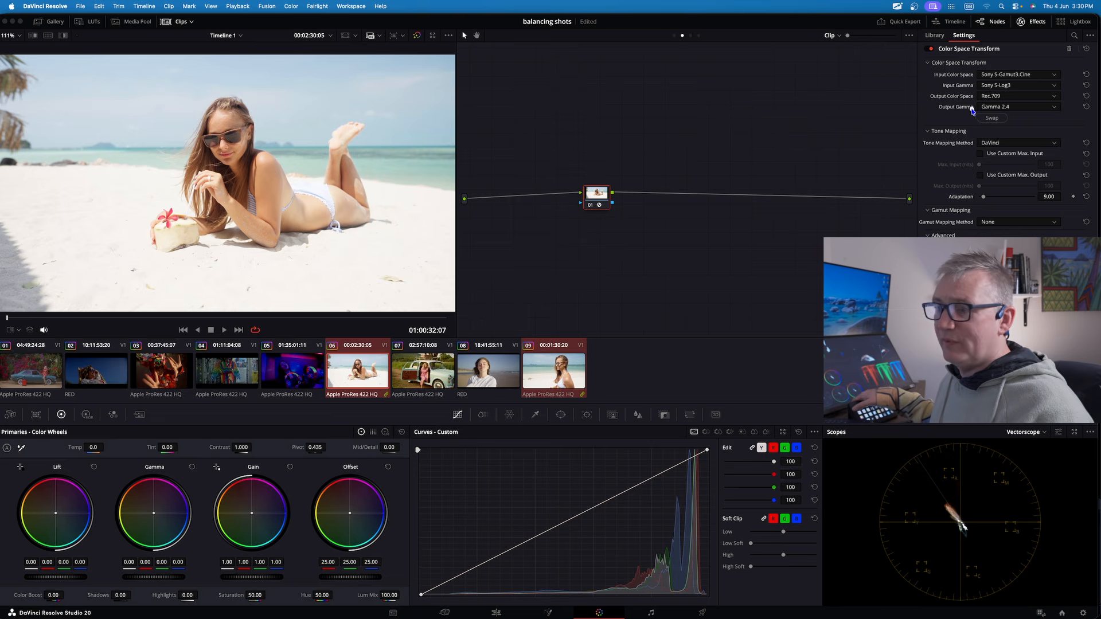
- Move clip 09's Color Space Transform grade to the Group Post-Clip node, resetting the clip-level node
left_click(553, 375)
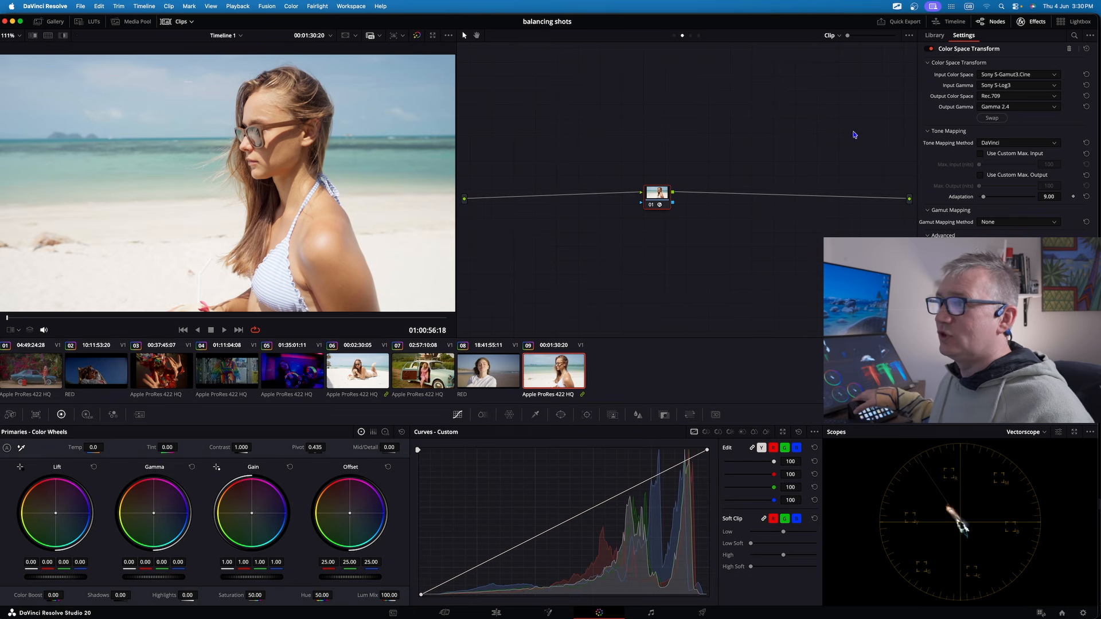
left_click(655, 197)
right_click(656, 197)
left_click(600, 181)
right_click(661, 197)
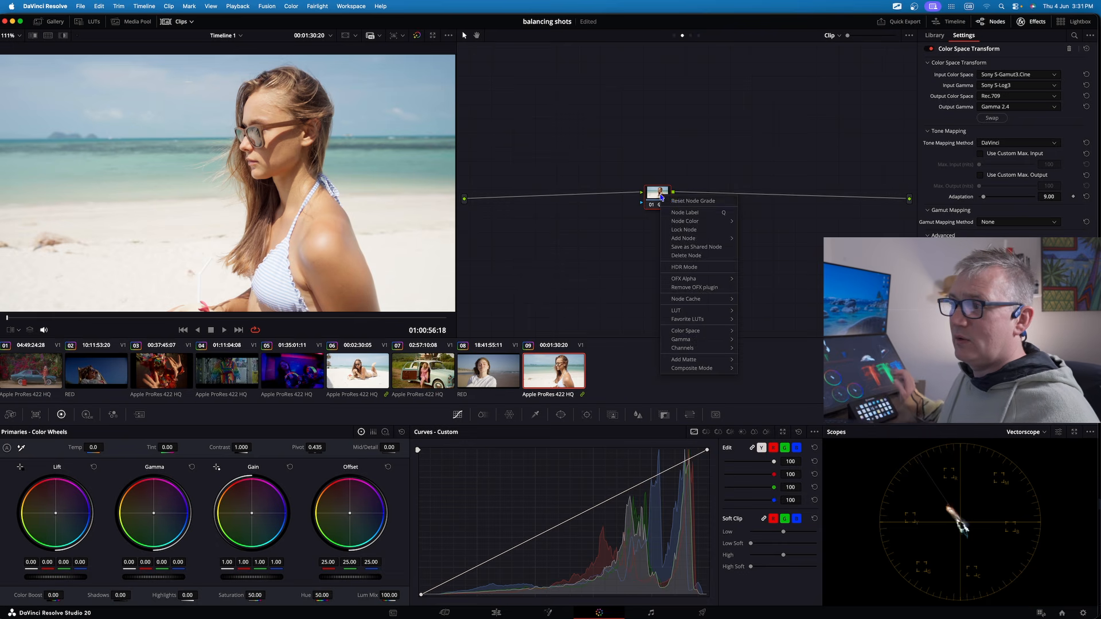
left_click(693, 201)
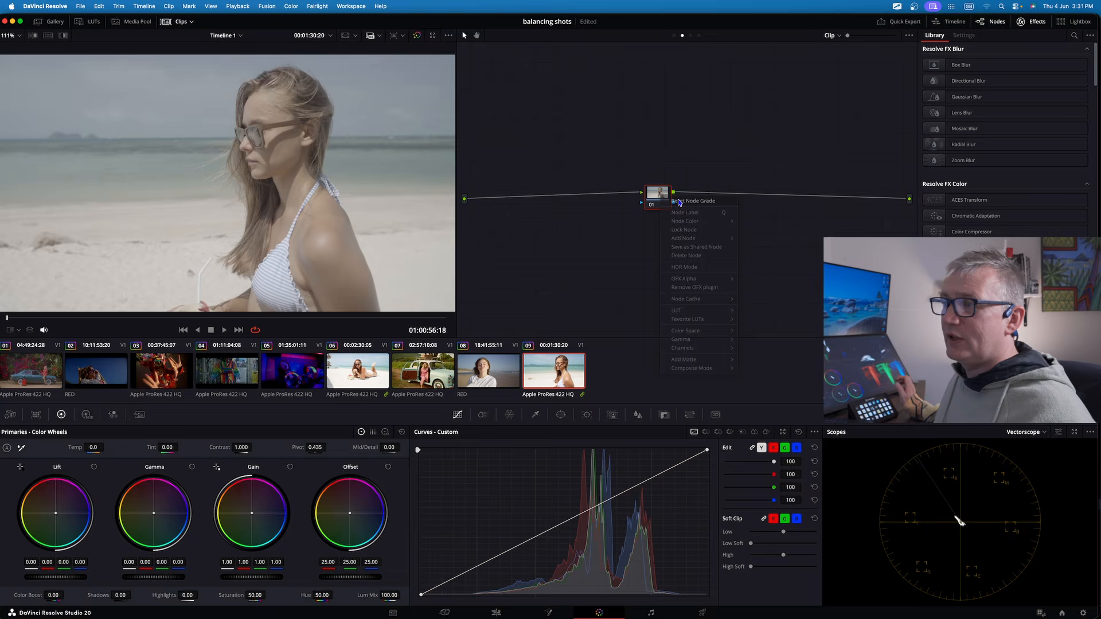
left_click(691, 37)
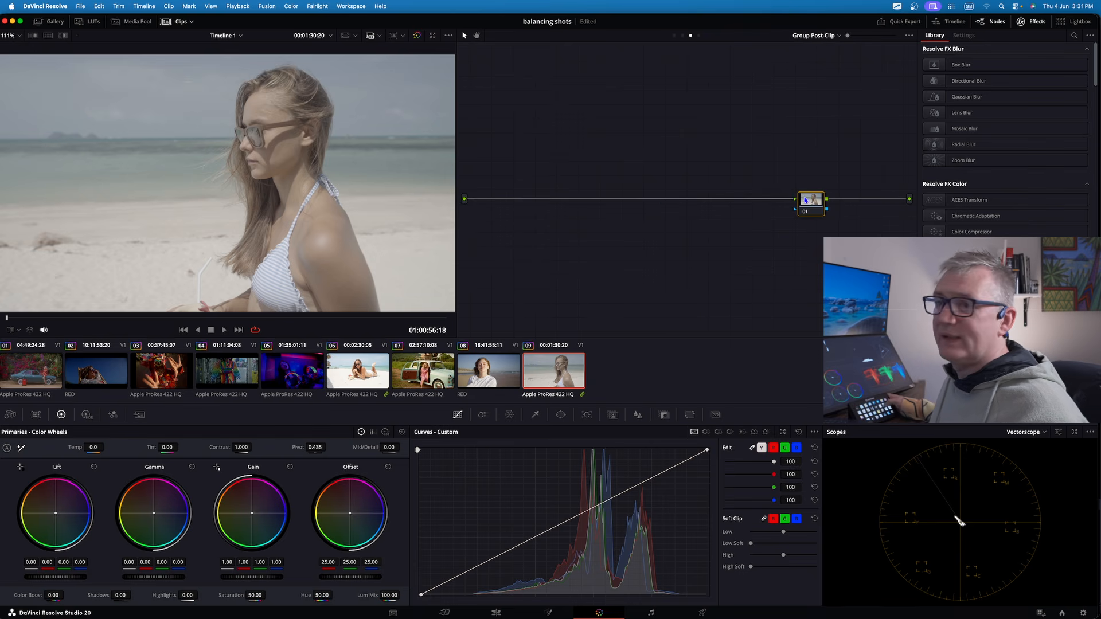
key("super+v")
- Reset the clip-level node grade of clip 06 and go back to the Group Post-Clip node graph
left_click(354, 388)
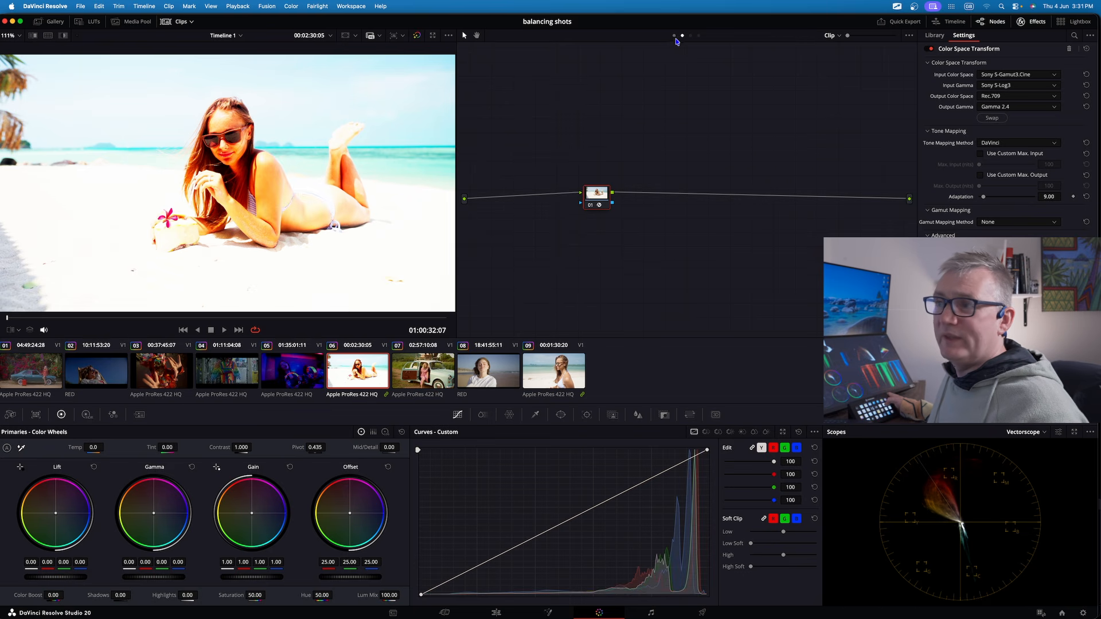
right_click(594, 202)
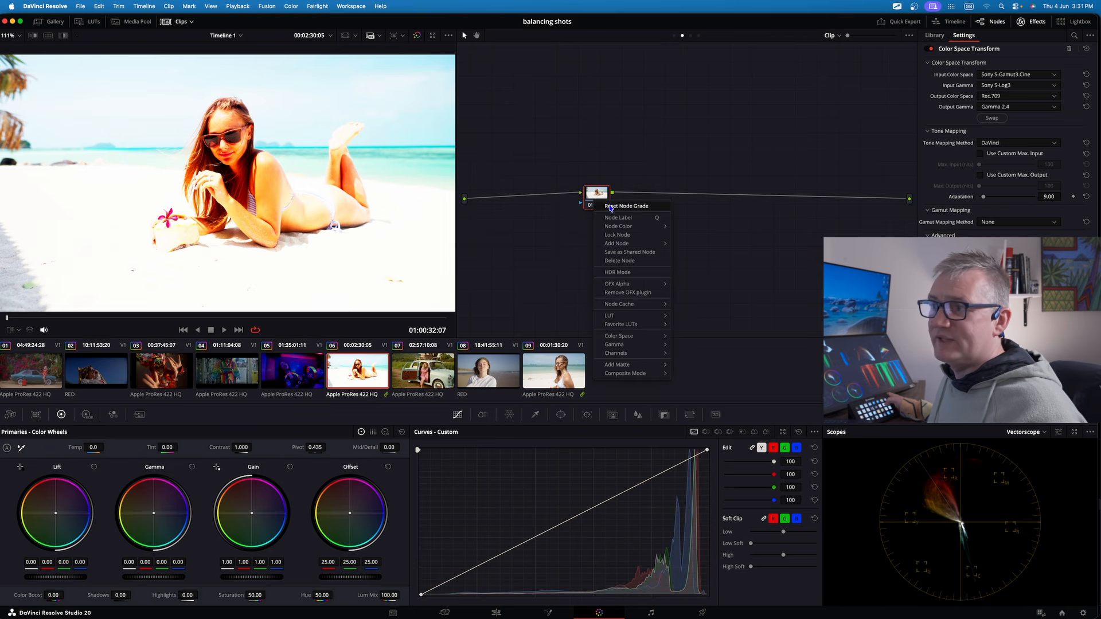
left_click(608, 207)
left_click(691, 36)
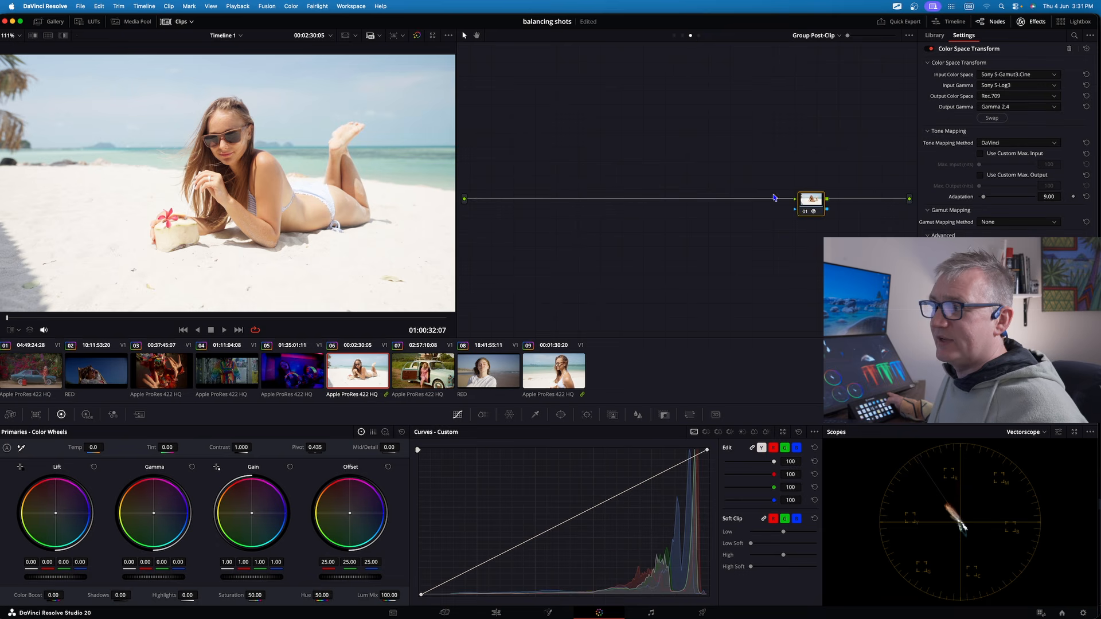
left_click_drag(809, 199, 810, 195)
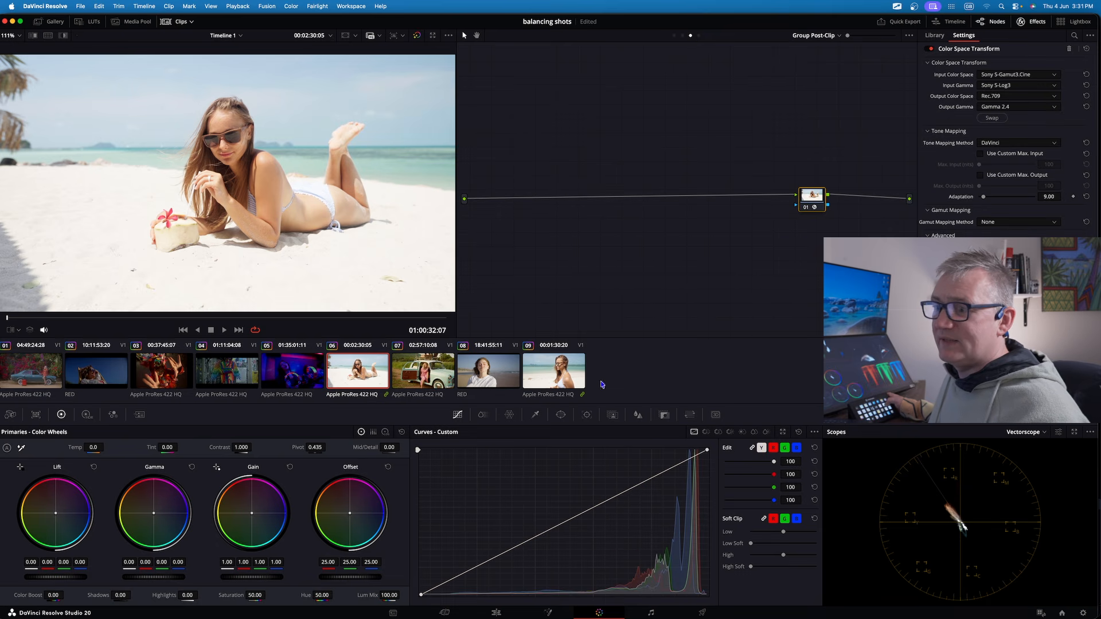
- Compare clips 06 and 09 with the group's Color Space Transform node disabled and enabled
left_click(563, 369)
left_click(373, 371)
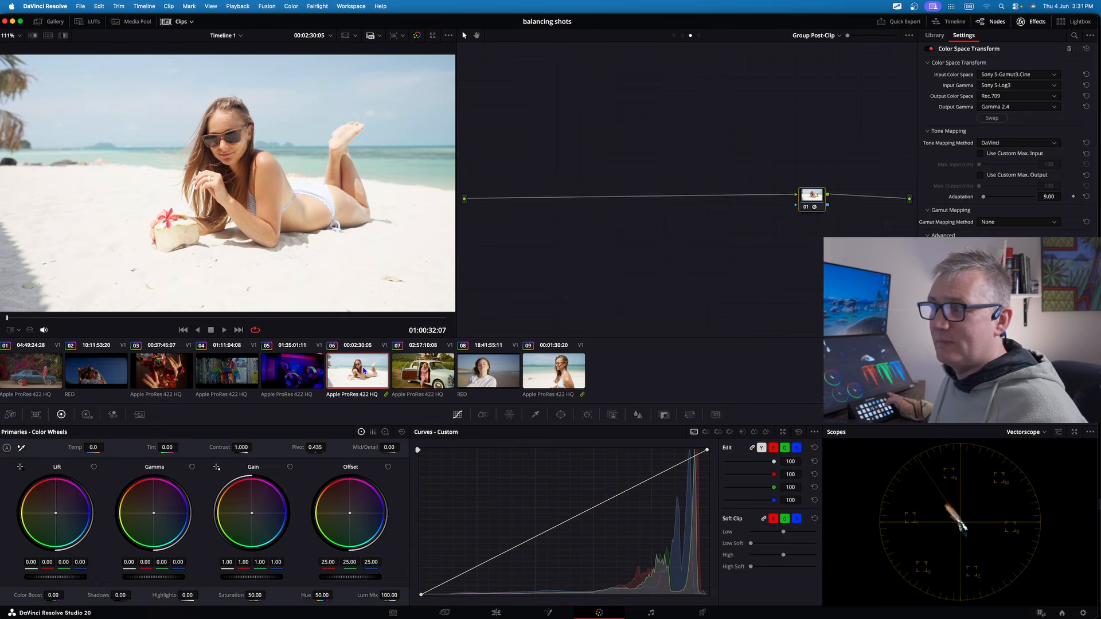
left_click(806, 210)
left_click(560, 369)
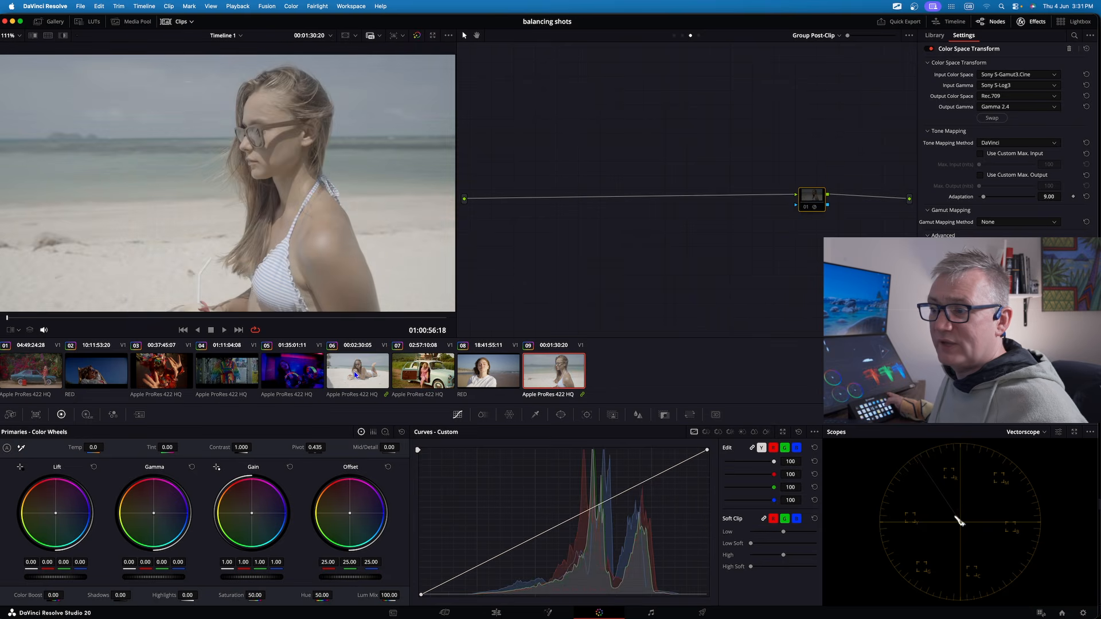
left_click(355, 375)
left_click(806, 209)
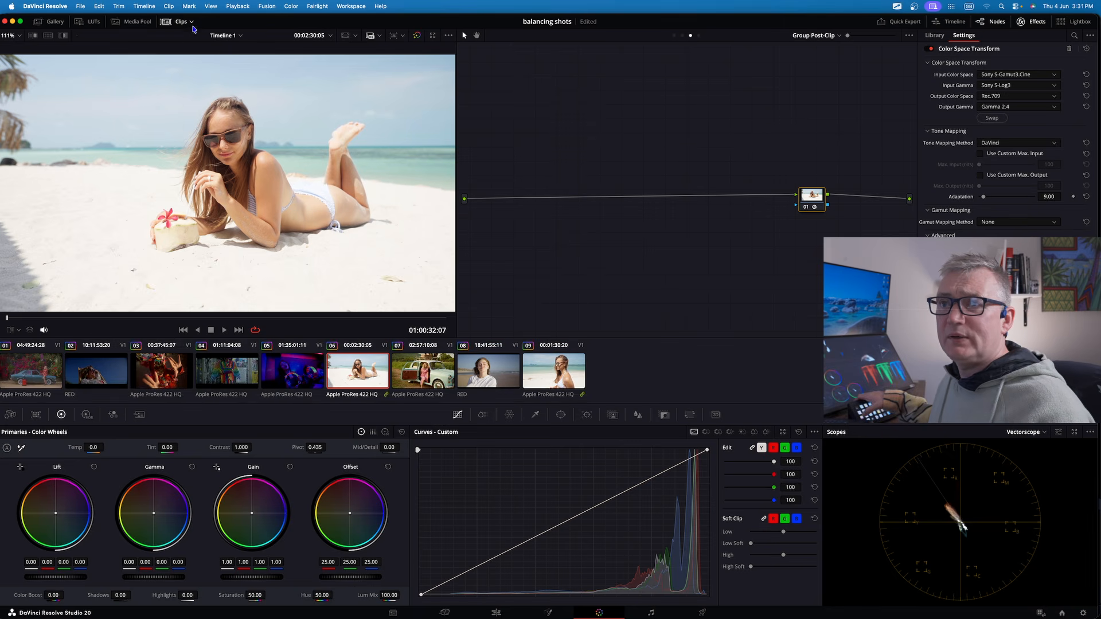
- Filter the clip thumbnails to the "sony clips" group and restore the All Clips view
left_click(192, 23)
mouse_move(215, 165)
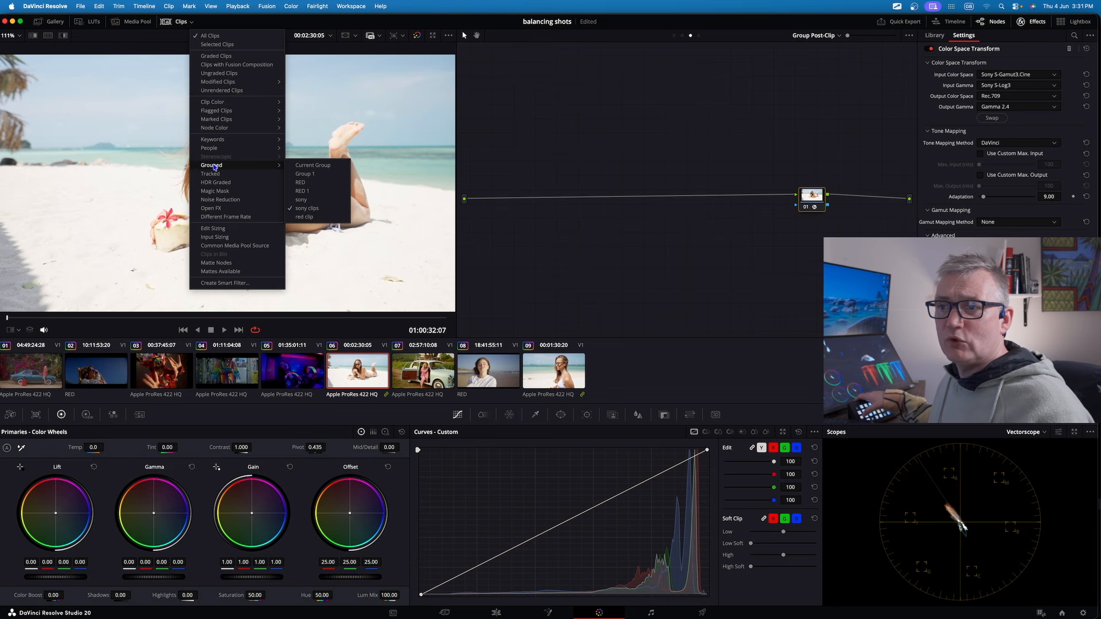
left_click(325, 210)
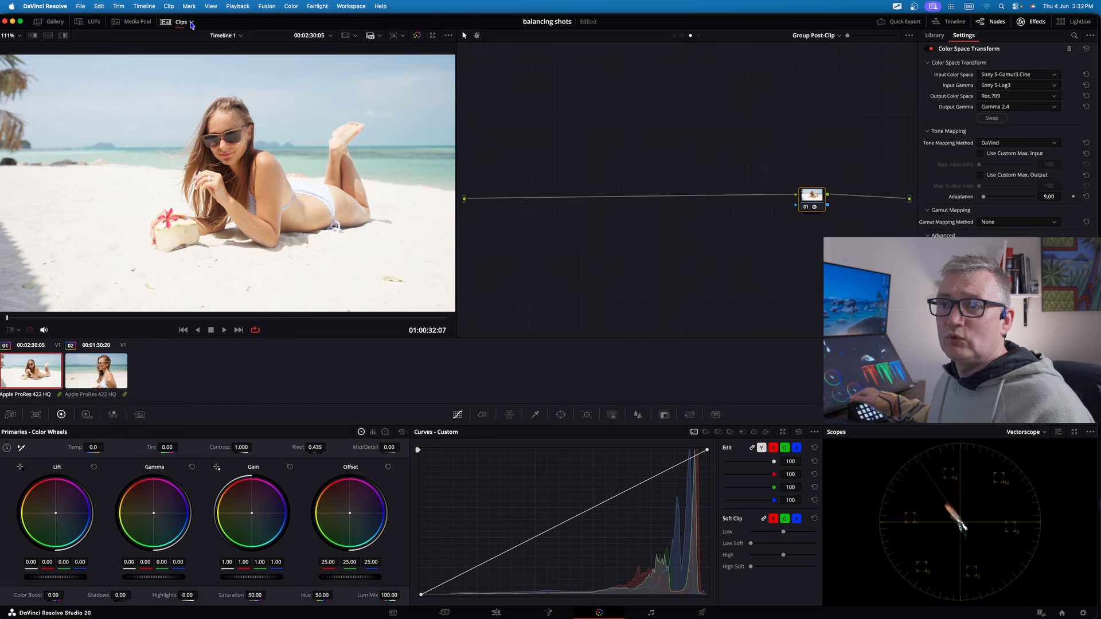
left_click(191, 23)
left_click(207, 36)
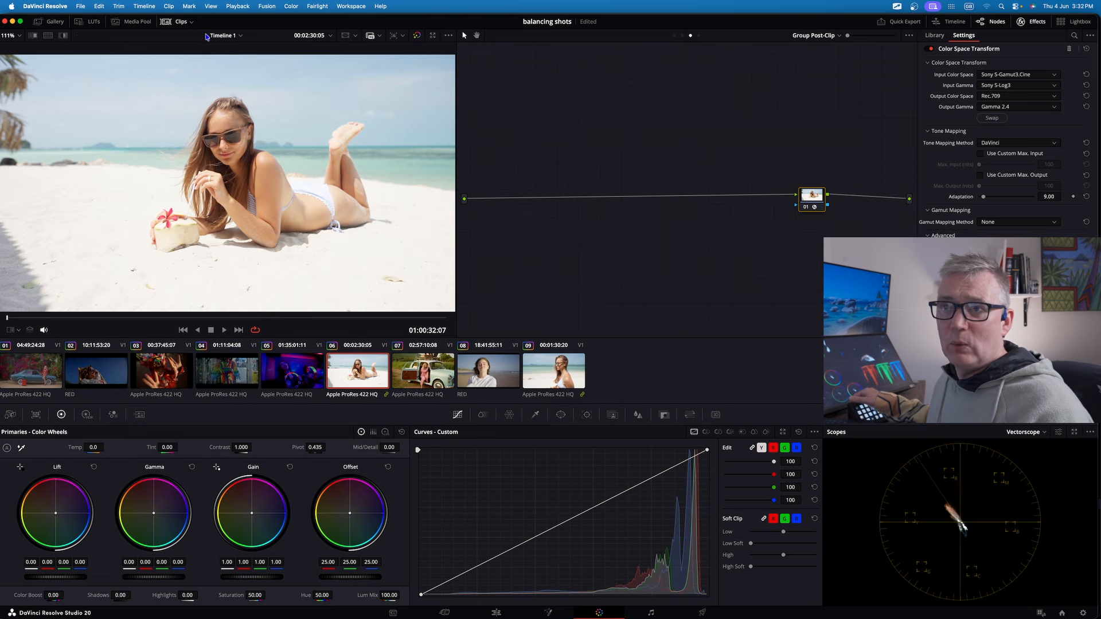
- Show only the clips grouped as "sony clips" and try to switch the node graph to Timeline level
left_click(191, 24)
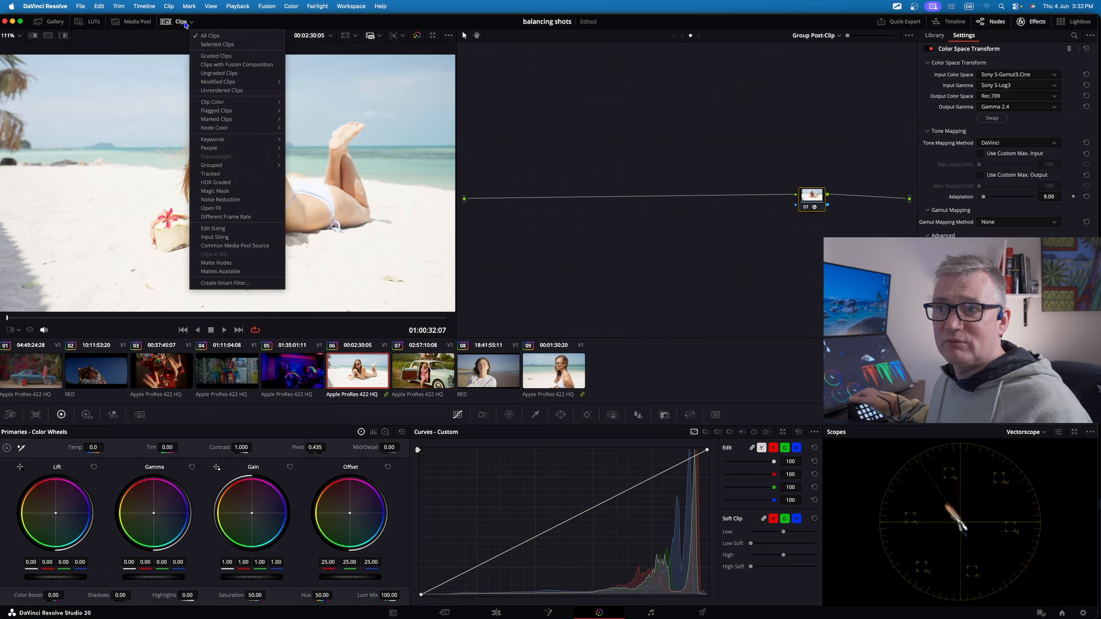
mouse_move(238, 166)
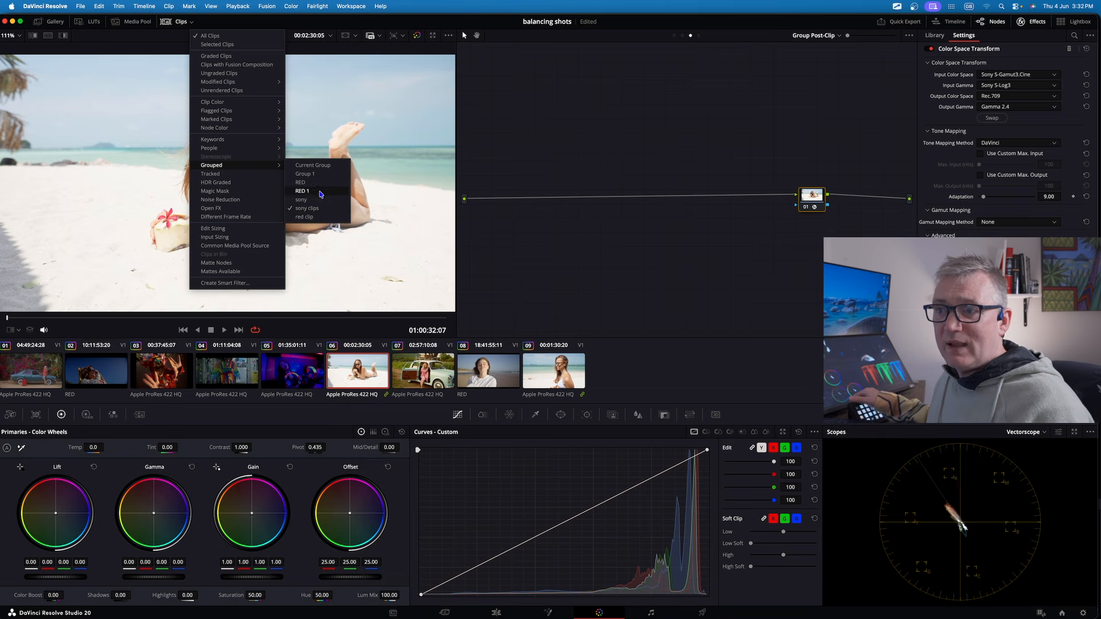
left_click(327, 211)
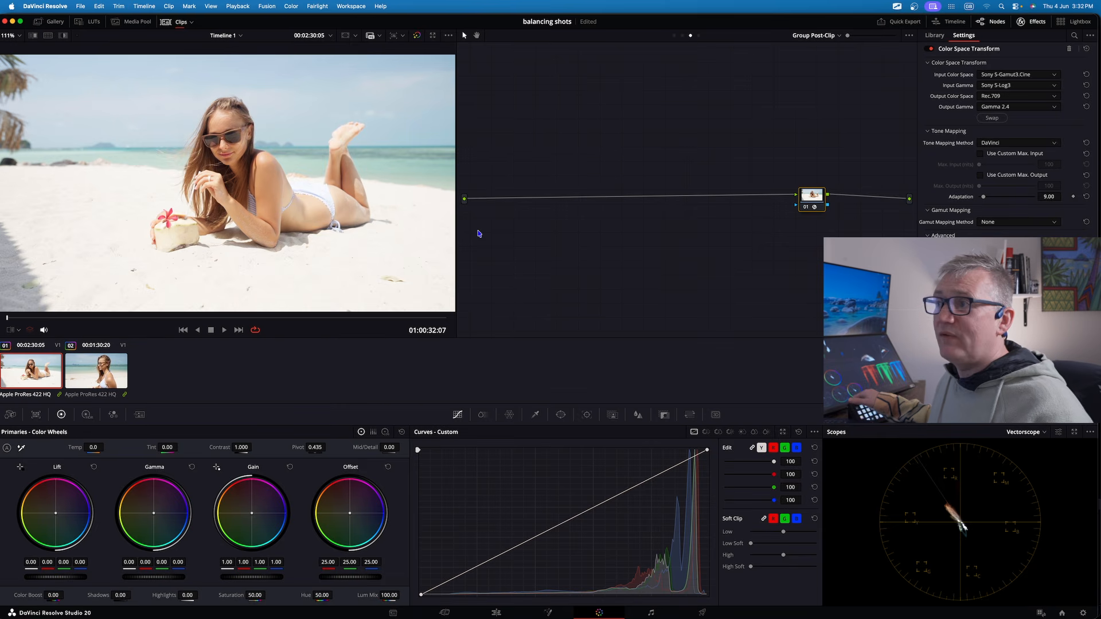
left_click(698, 35)
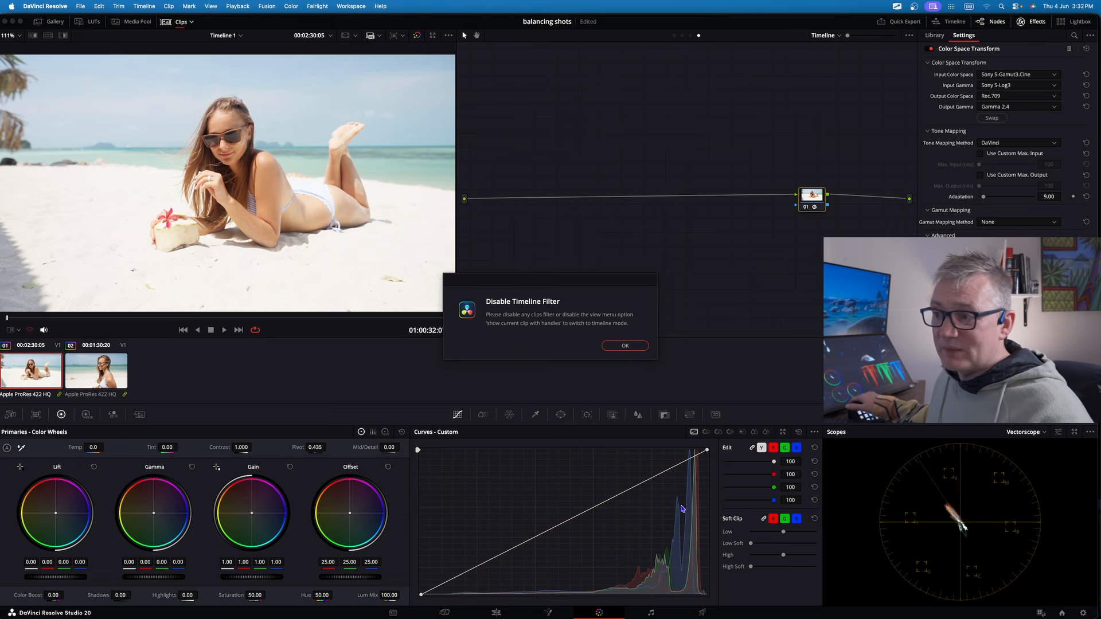
left_click(626, 346)
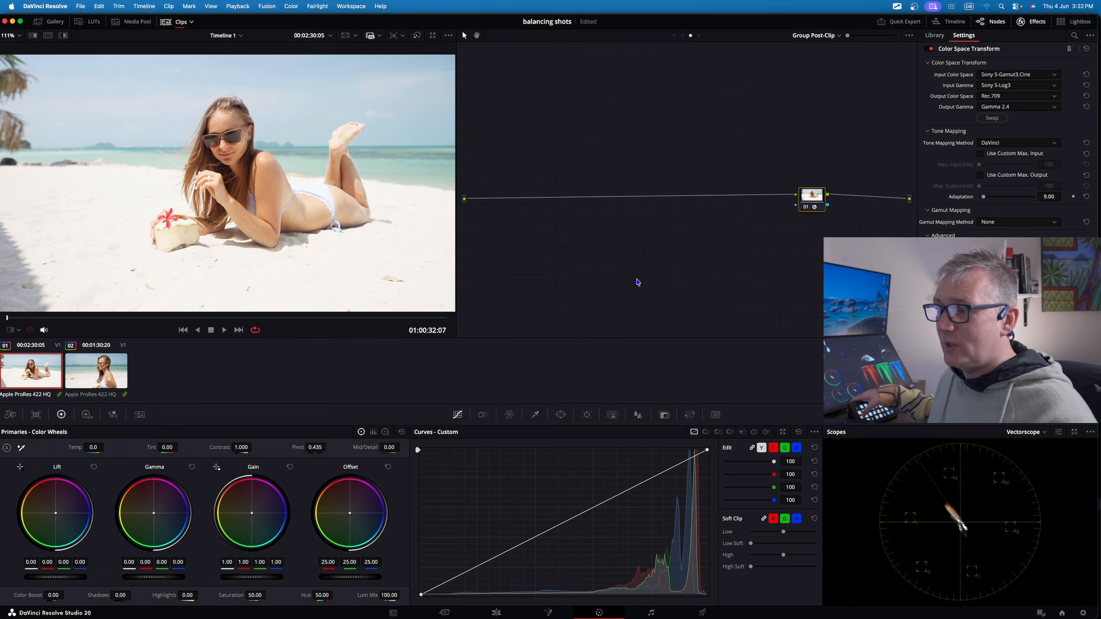
- Set the scope to Waveform and flip back and forth between the two grouped beach clips to compare them
left_click(1017, 433)
left_click(1030, 453)
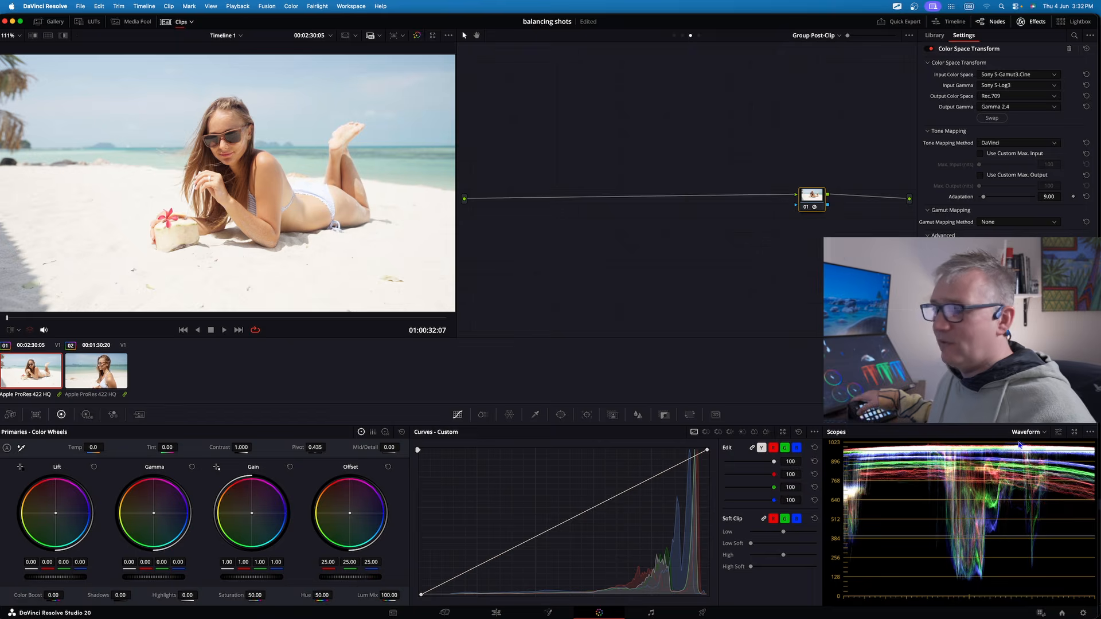
key("Down")
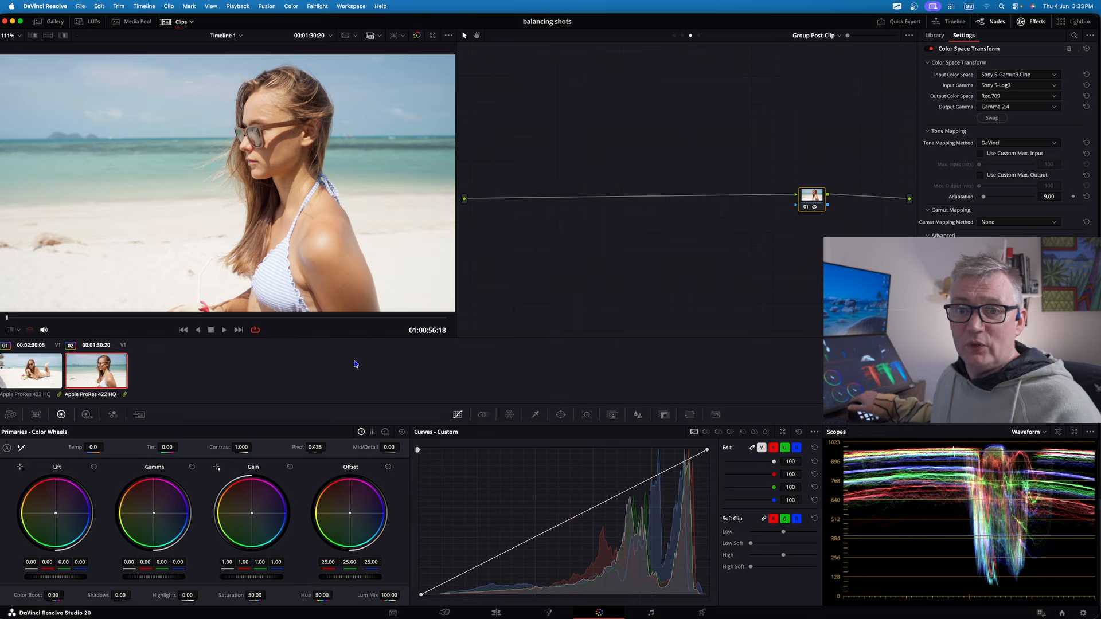
key("Up")
key("Down")
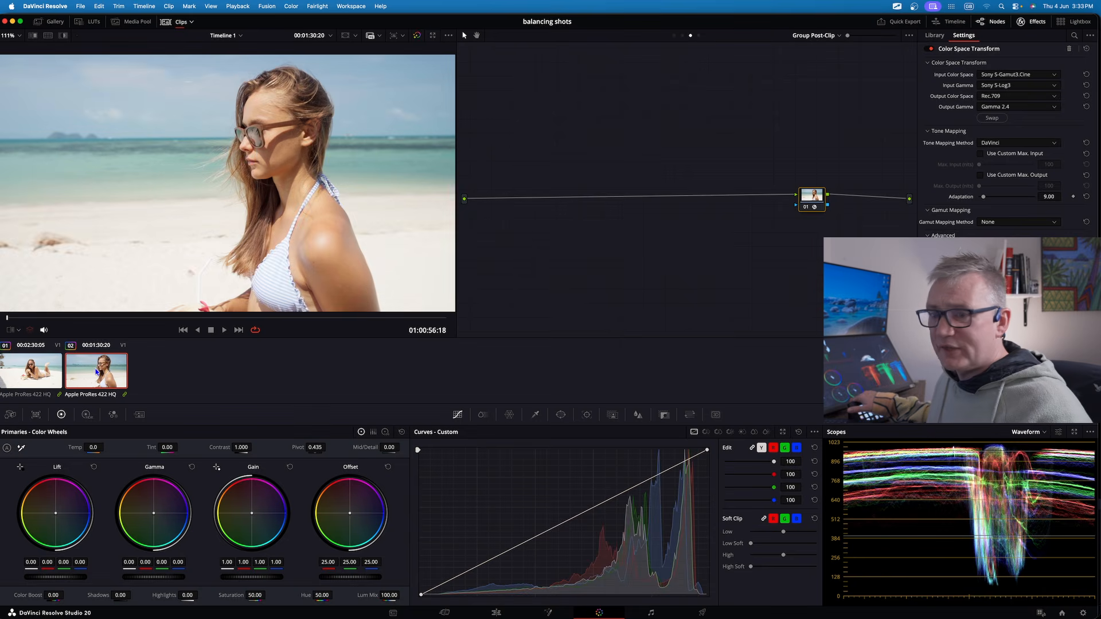
key("Up")
key("Down")
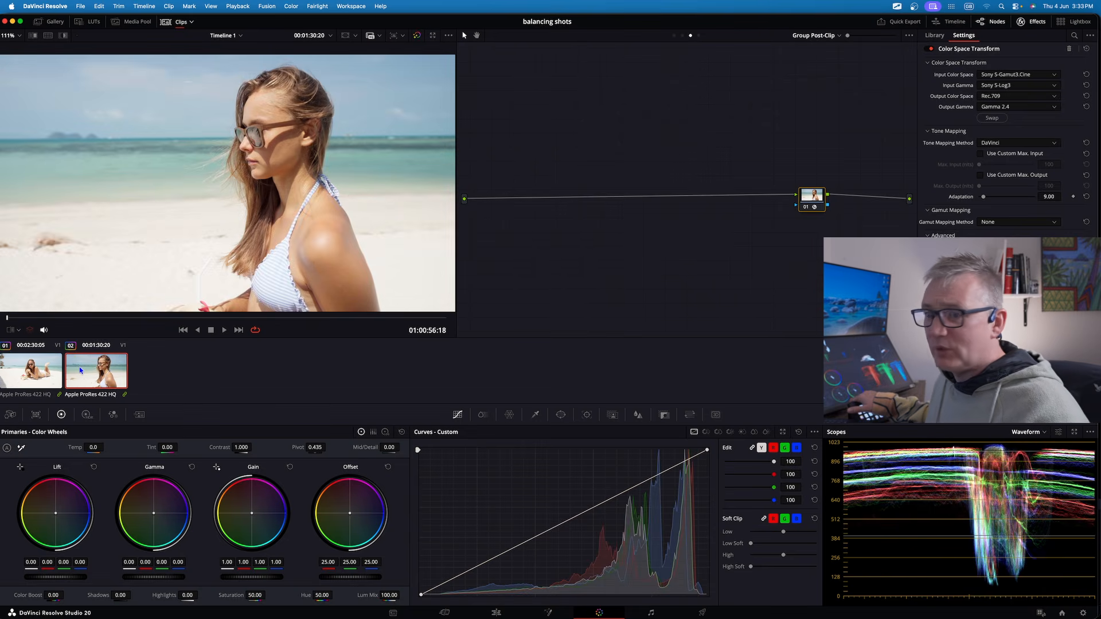
- Switch between the reclining and profile beach clips again to compare their waveforms, ending on the reclining clip
left_click(24, 373)
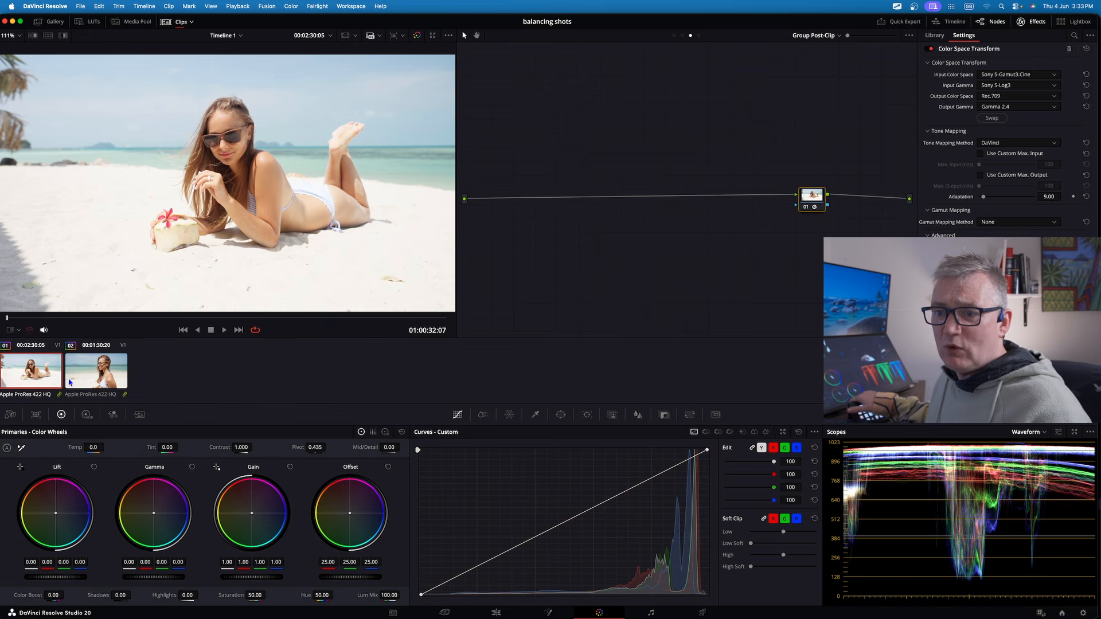
left_click(92, 376)
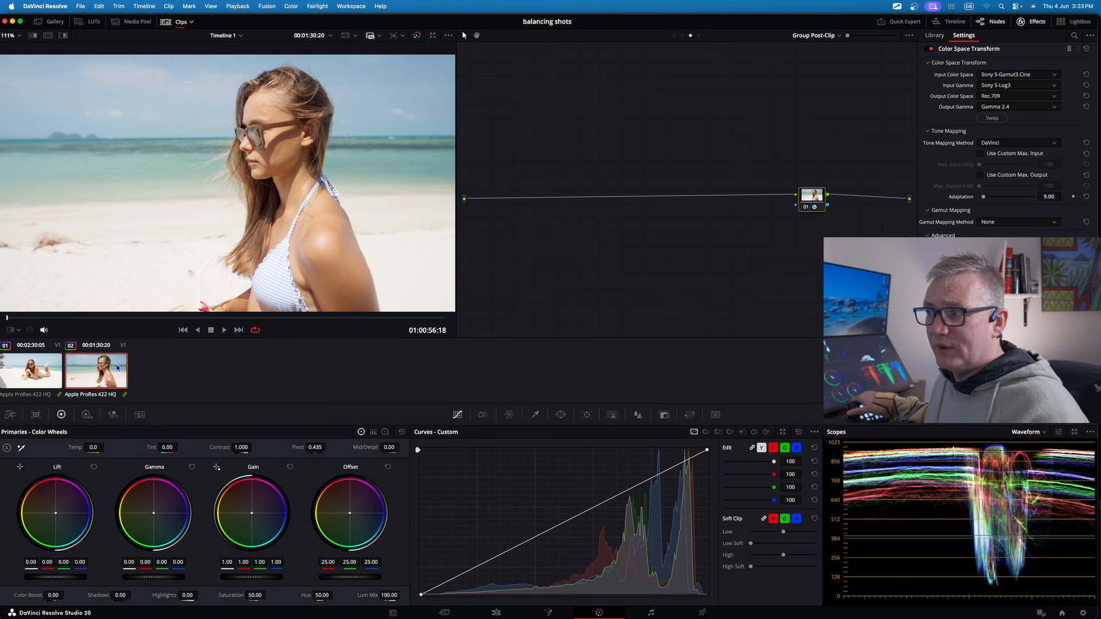
key("Up")
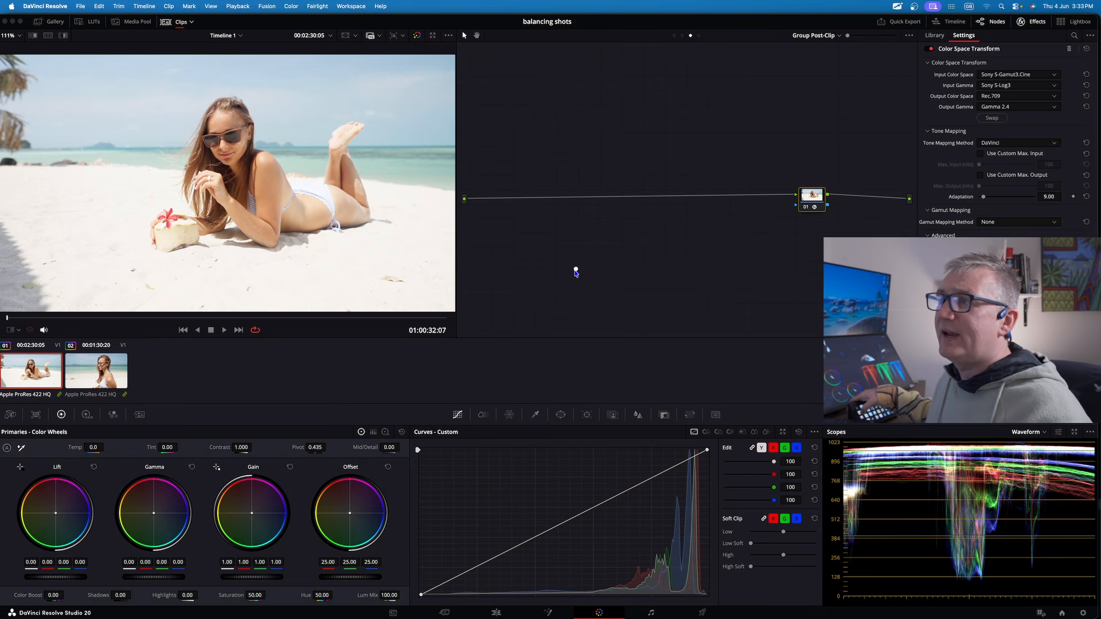
- Switch the node graph to Clip level and add three serial nodes after node 01 on the reclining clip
left_click(683, 37)
right_click(595, 198)
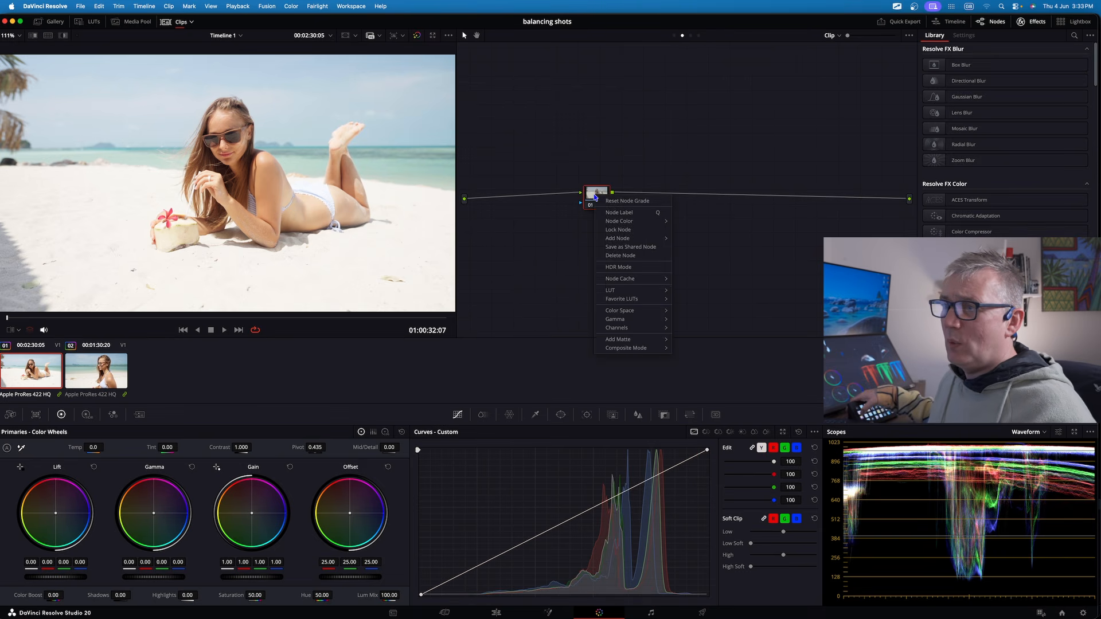
left_click(592, 195)
right_click(593, 195)
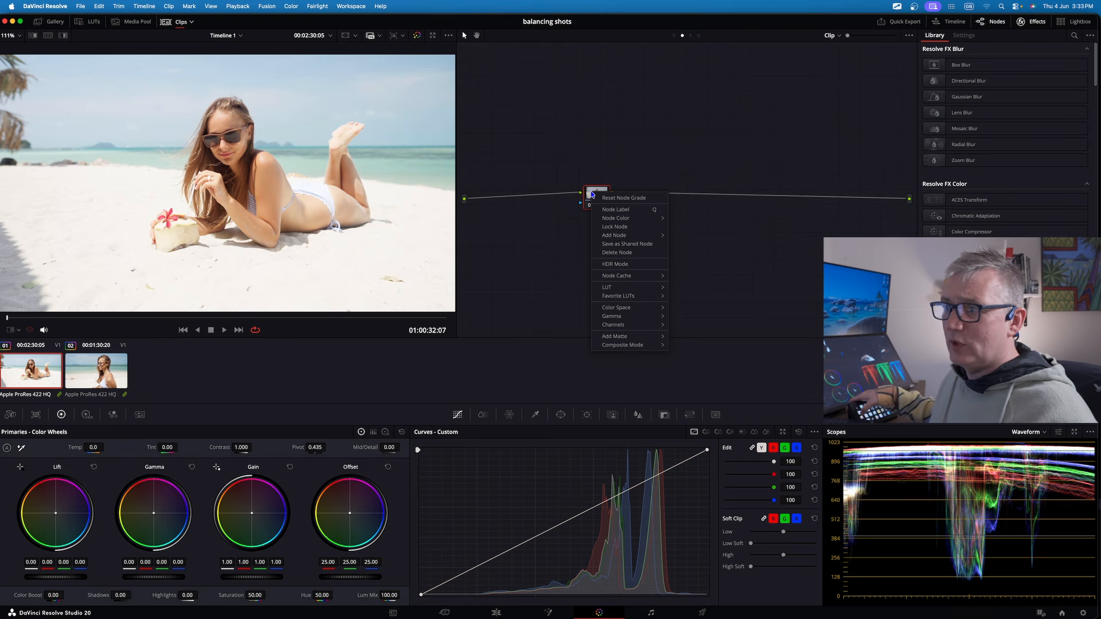
mouse_move(631, 235)
left_click(690, 239)
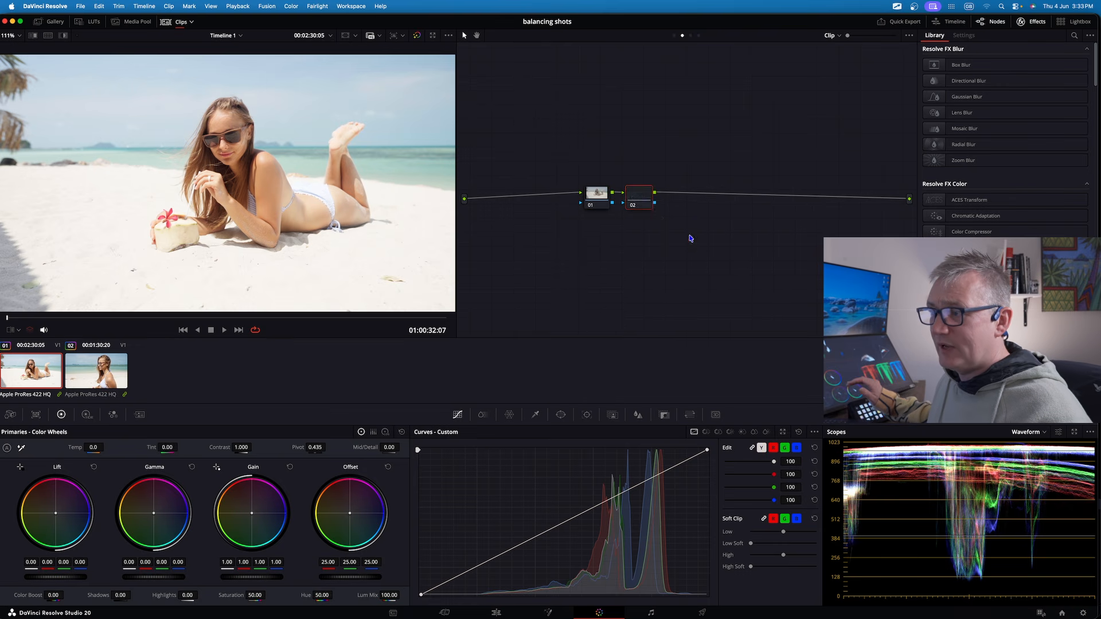
right_click(646, 201)
mouse_move(670, 245)
left_click(747, 245)
right_click(681, 201)
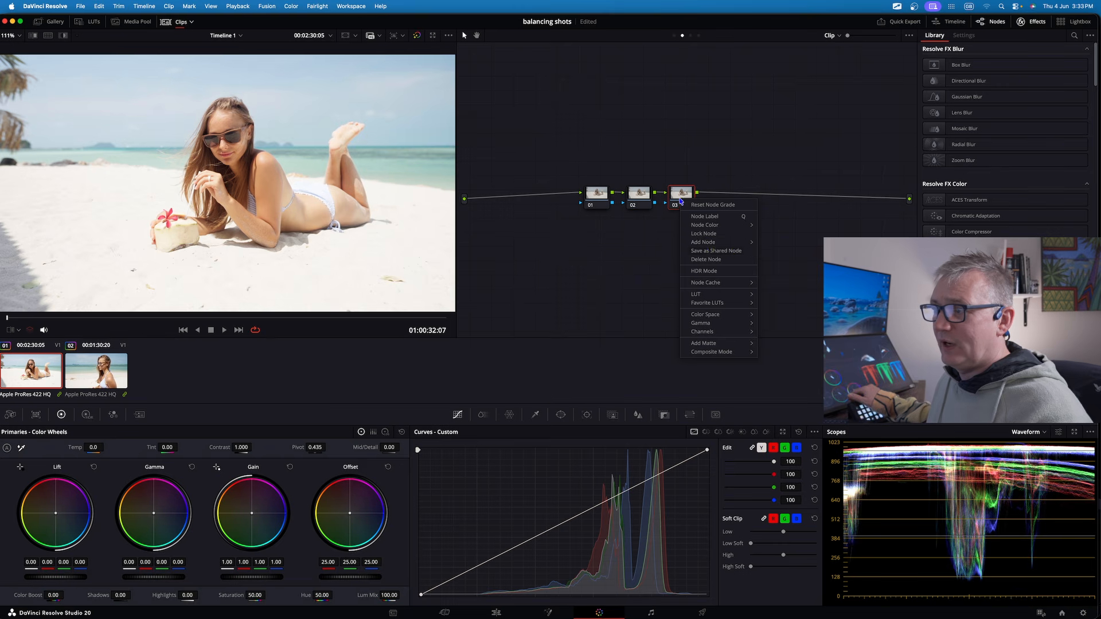
mouse_move(711, 243)
left_click(779, 245)
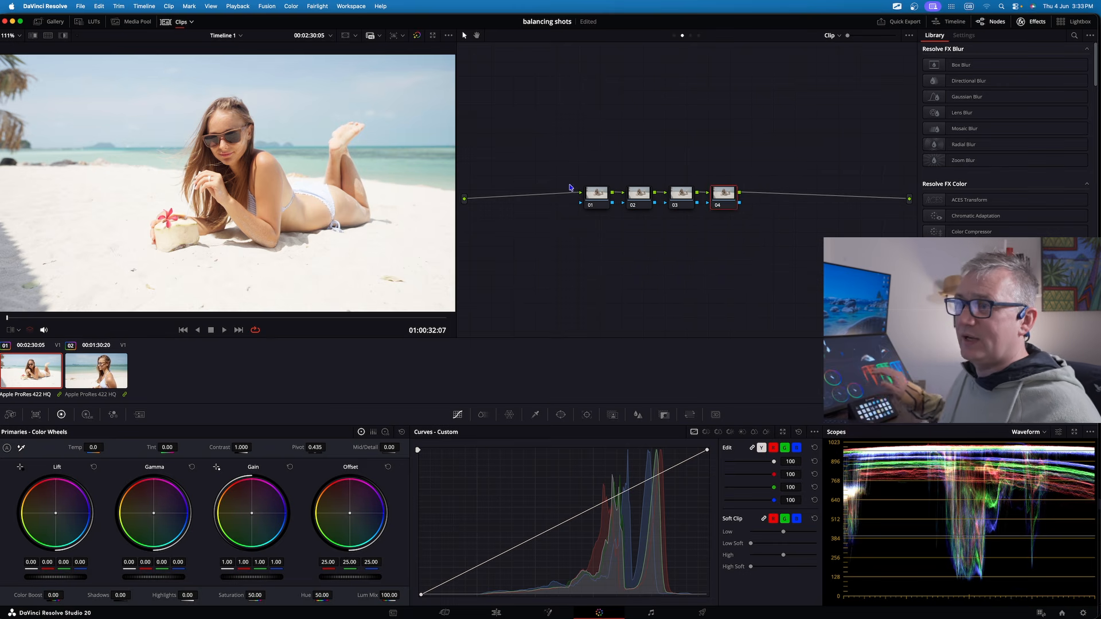
- Label the four serial nodes "exp", "con", "col" and "sat" in order
right_click(596, 196)
left_click(617, 211)
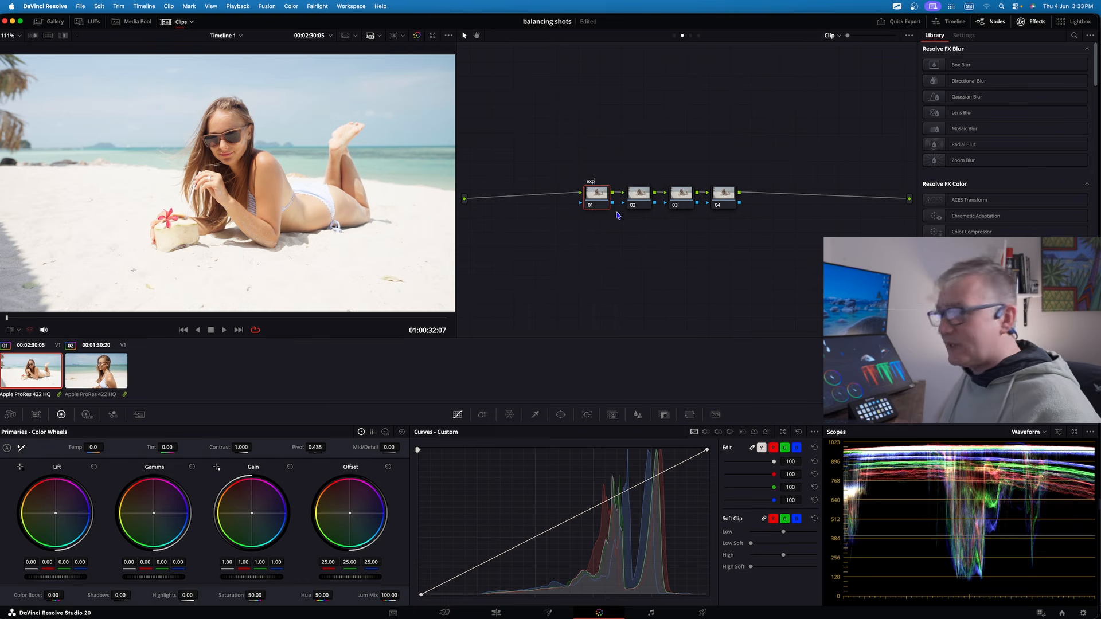
type("exp")
left_click(631, 200)
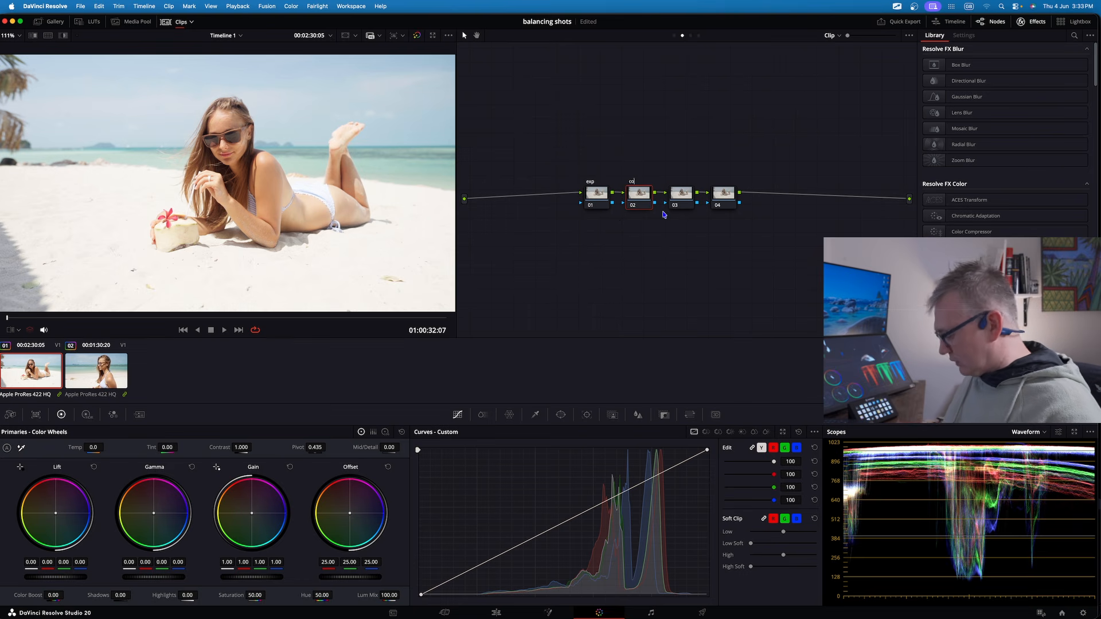
right_click(723, 196)
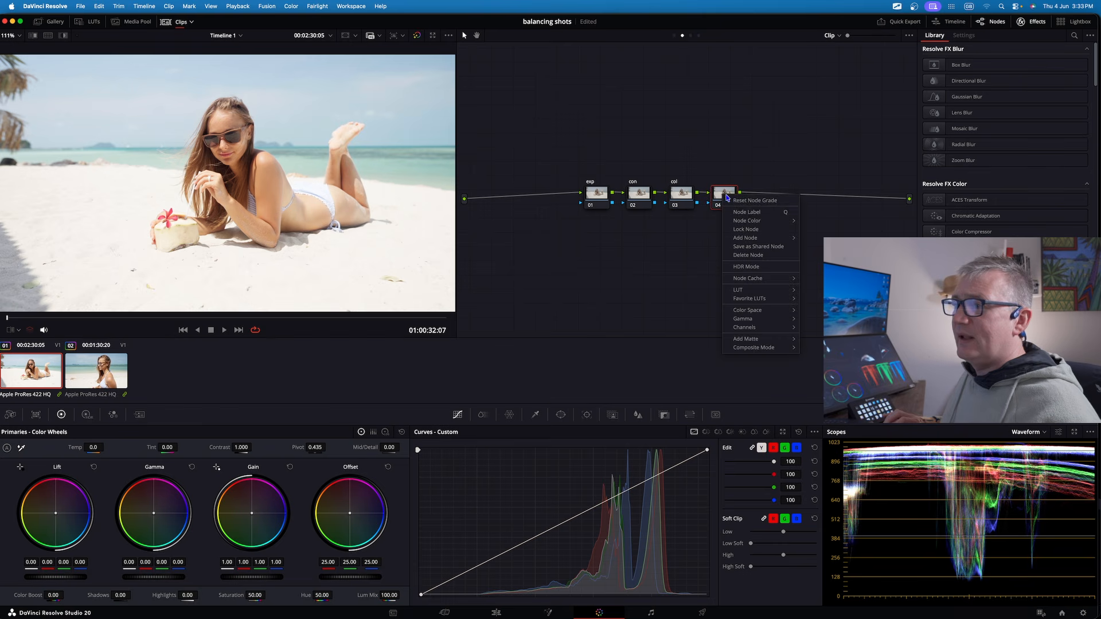
left_click(744, 213)
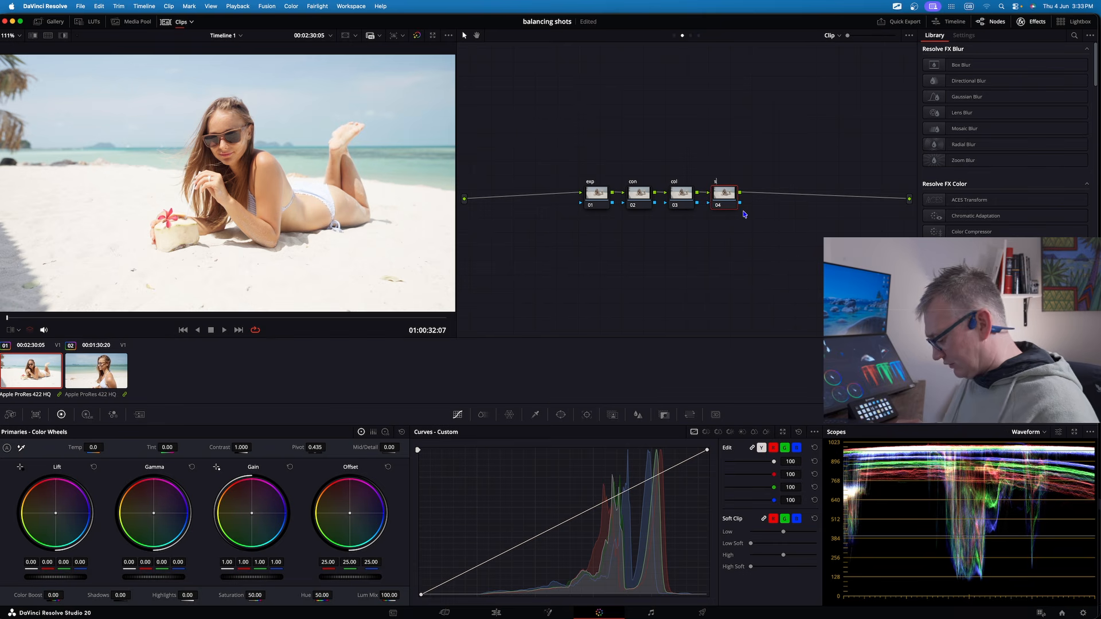
type("sat")
key("Return")
- Apply the reclining clip's grade to the profile clip so it gets the same four labelled nodes
left_click(95, 376)
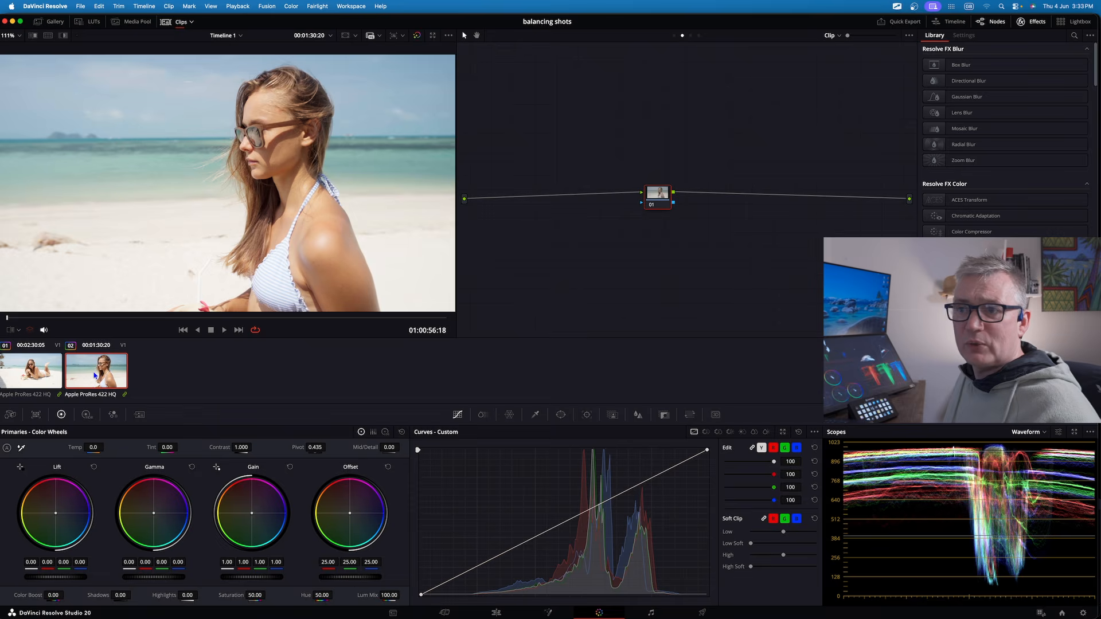
right_click(43, 374)
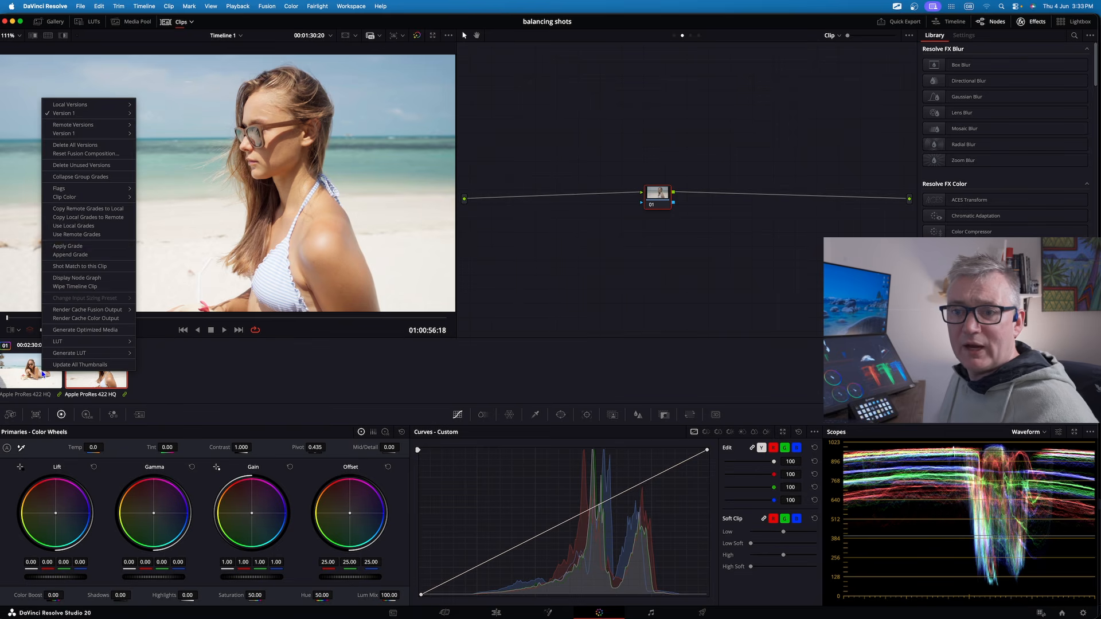
left_click(64, 247)
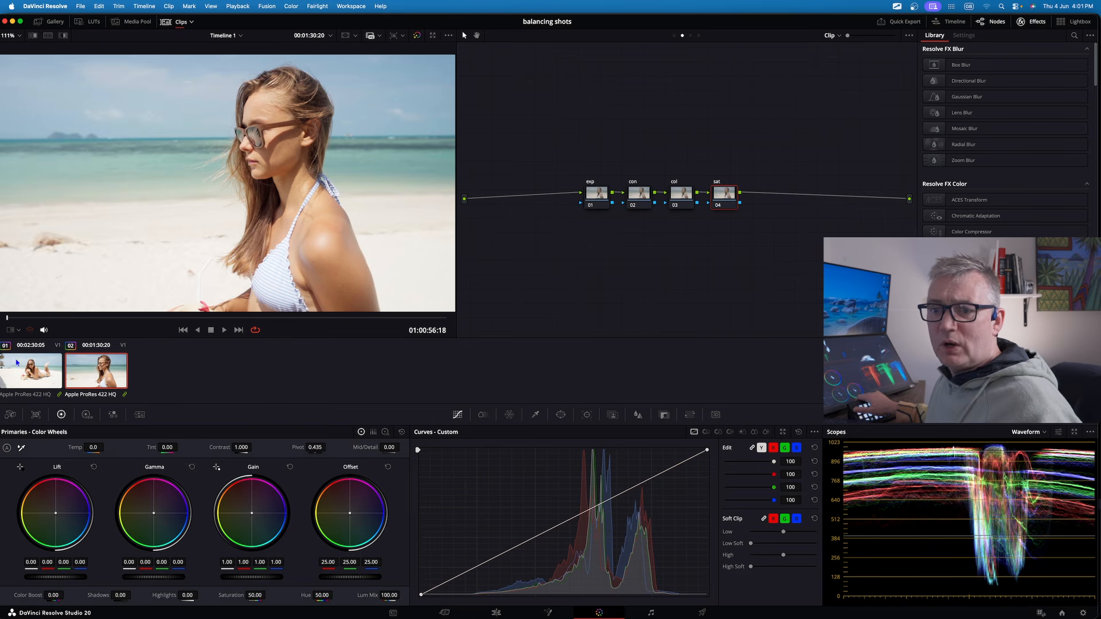
- Lower the master Gamma to -0.05 on the reclining clip's exp node, checking it against the profile clip
left_click(33, 373)
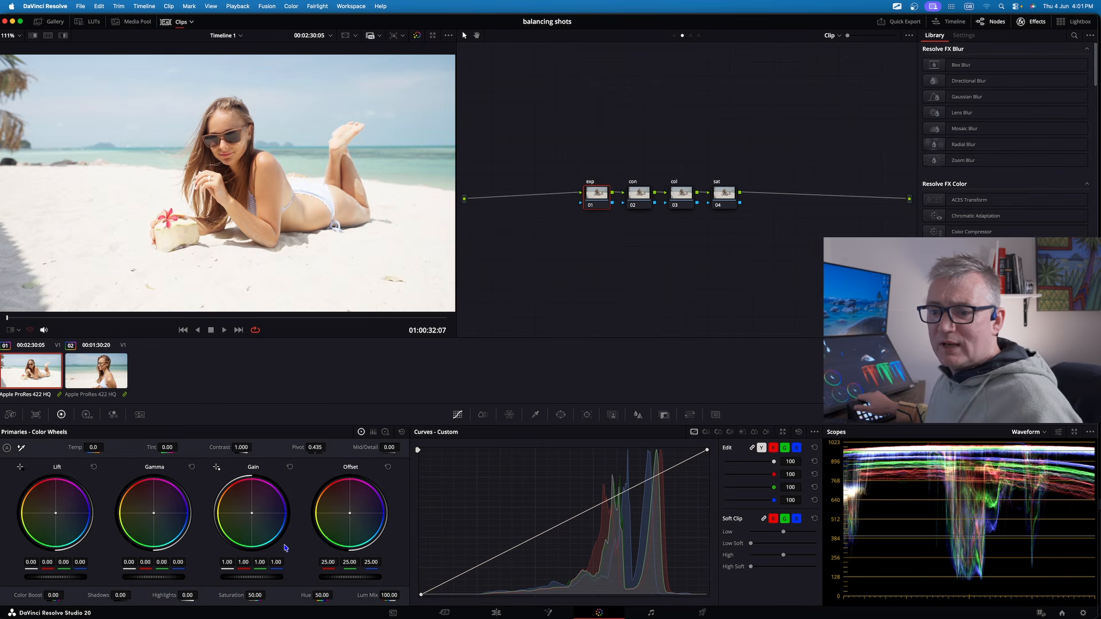
scroll(154, 577, "down", 4)
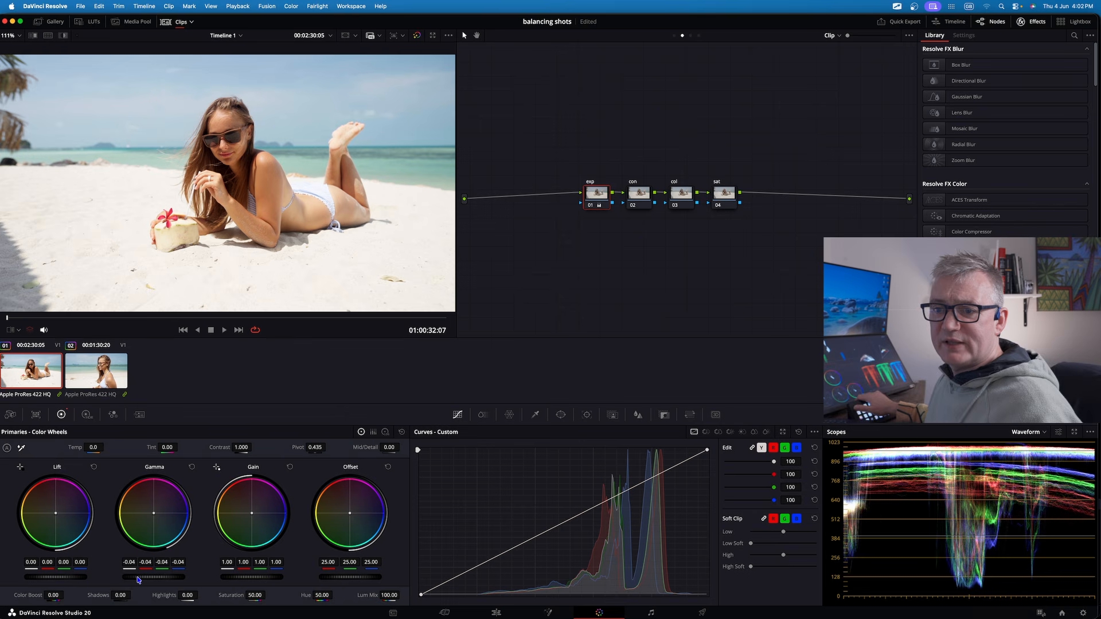
key("Down")
key("Up")
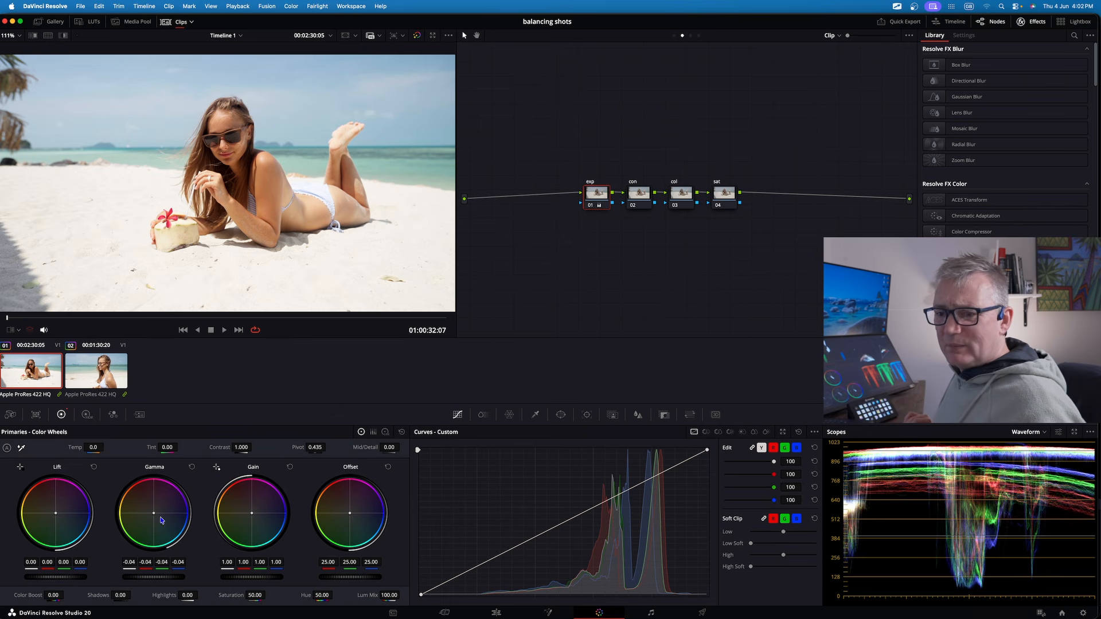
left_click_drag(154, 578, 148, 577)
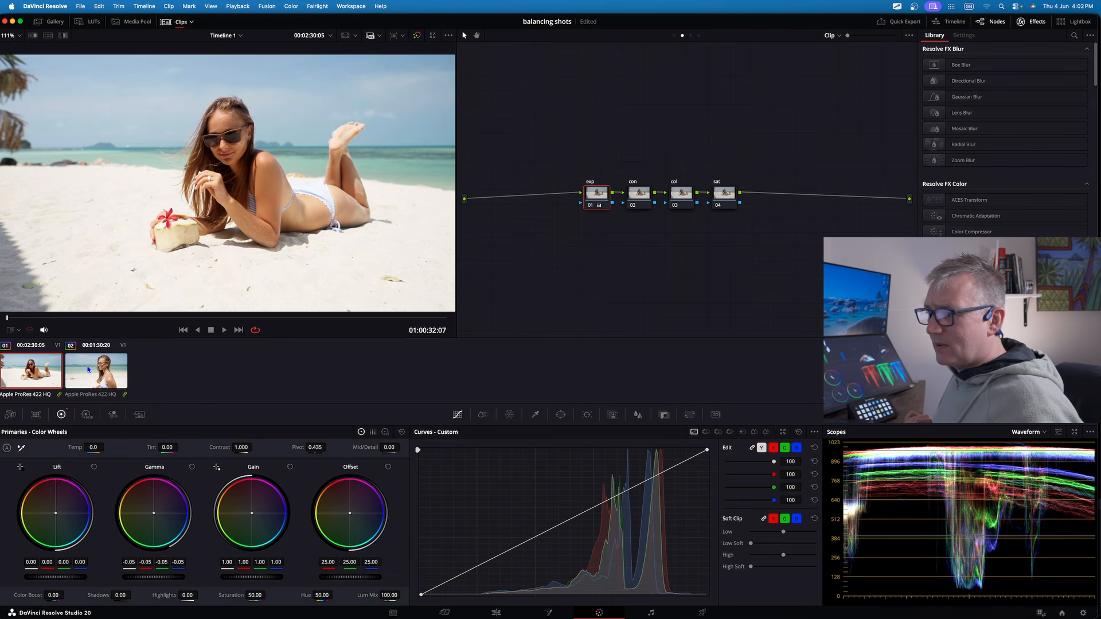
- Flip repeatedly between the two beach clips to compare their exposure in the viewer and waveform, ending on the profile clip
key("ctrl+a")
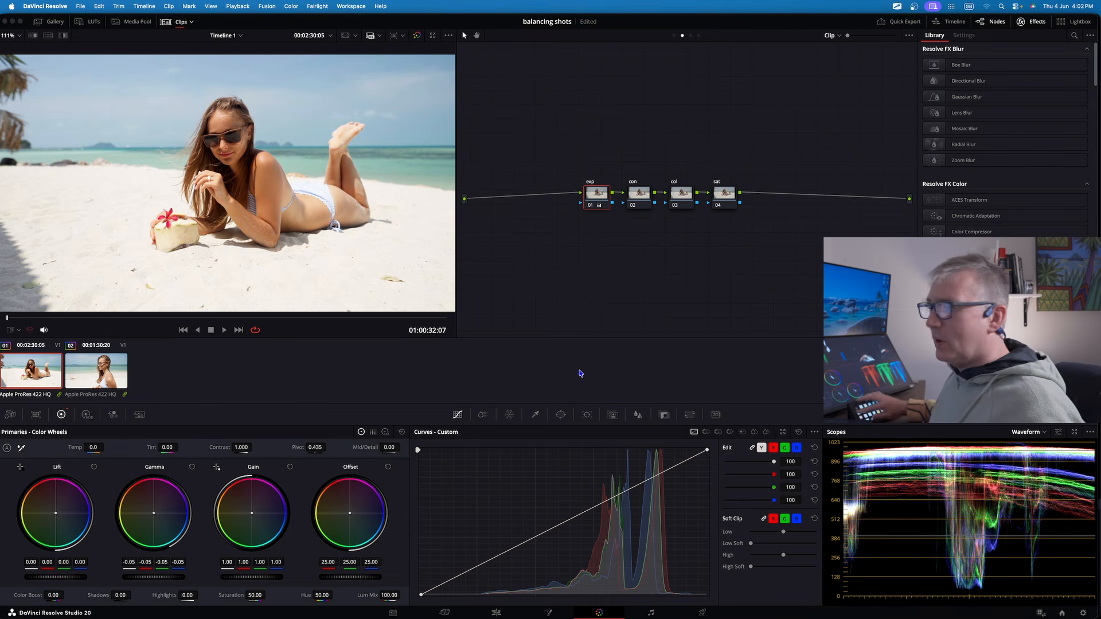
left_click_drag(828, 427, 1096, 606)
key("Escape")
key("Down")
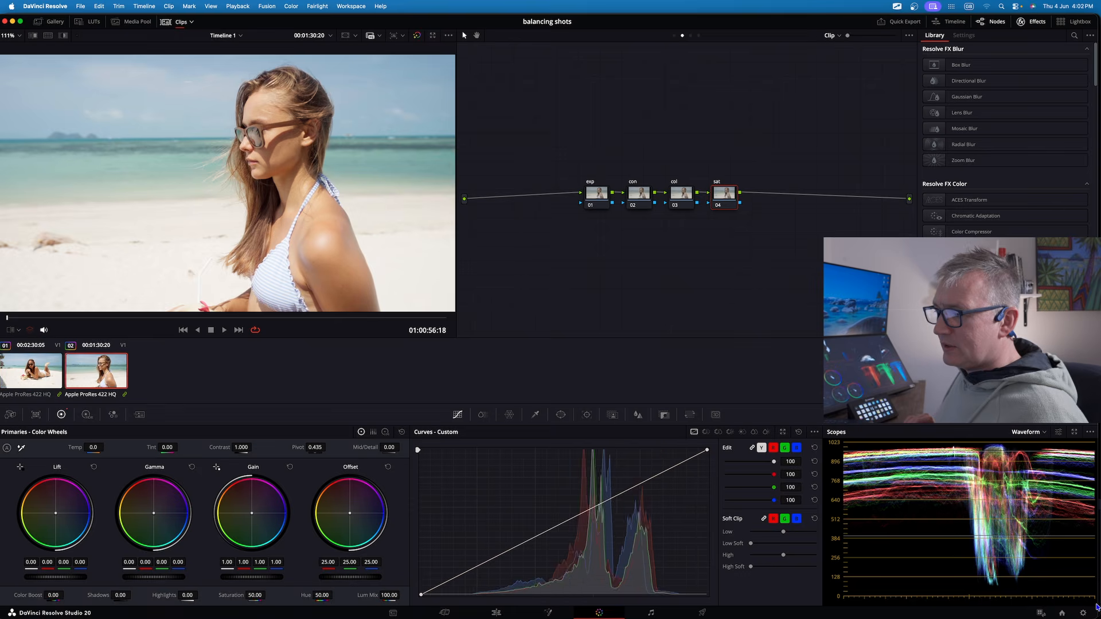
key("Up")
key("Down")
key("Up")
key("Down")
key("Up")
key("Down")
key("Up")
key("Up")
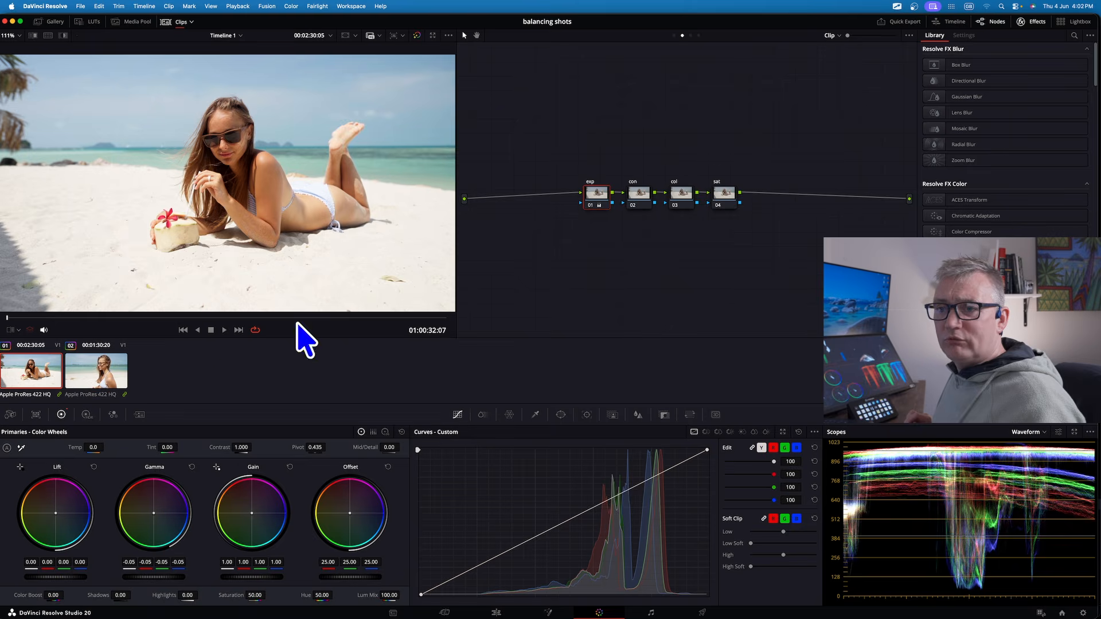
key("Down")
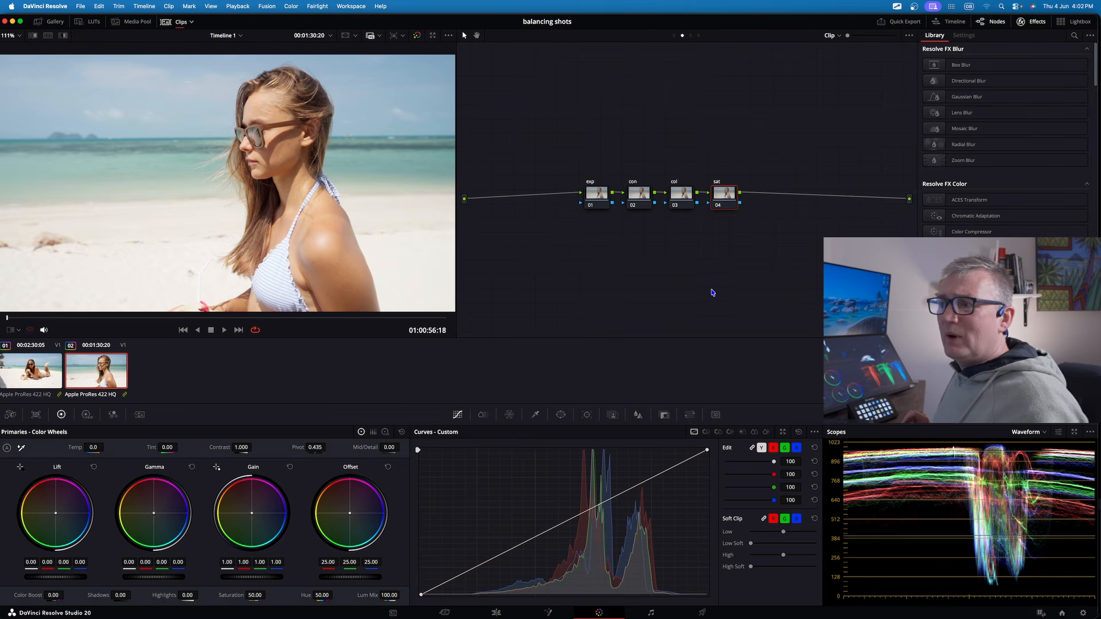
- Add a parallel node to the profile clip's col node and connect its input directly to the source
left_click(680, 196)
right_click(680, 196)
mouse_move(711, 240)
left_click(785, 261)
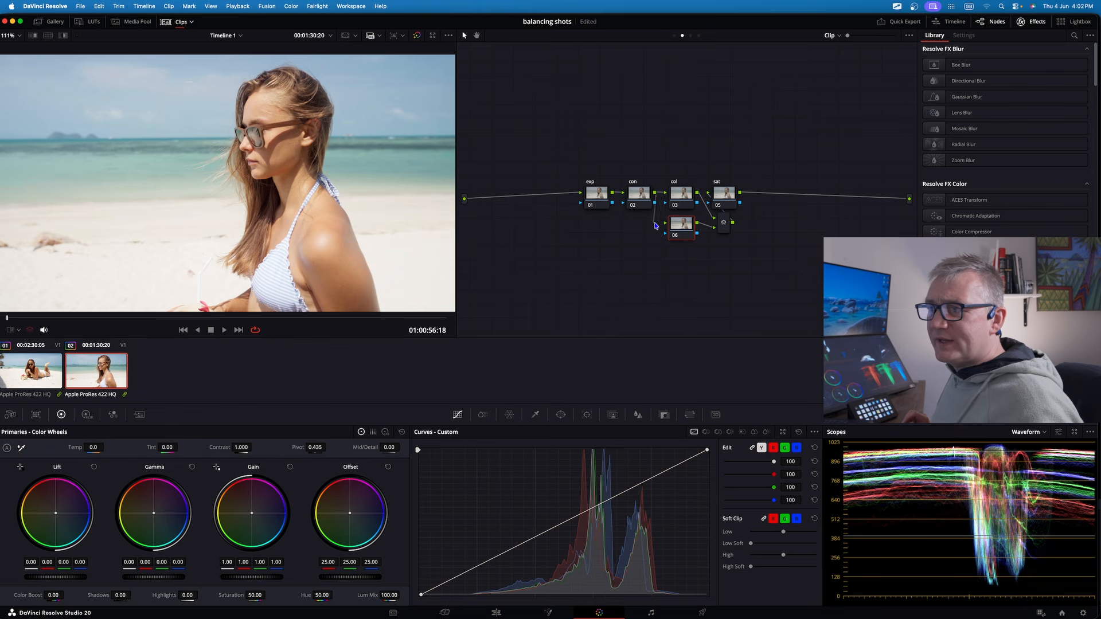
left_click_drag(665, 223, 464, 201)
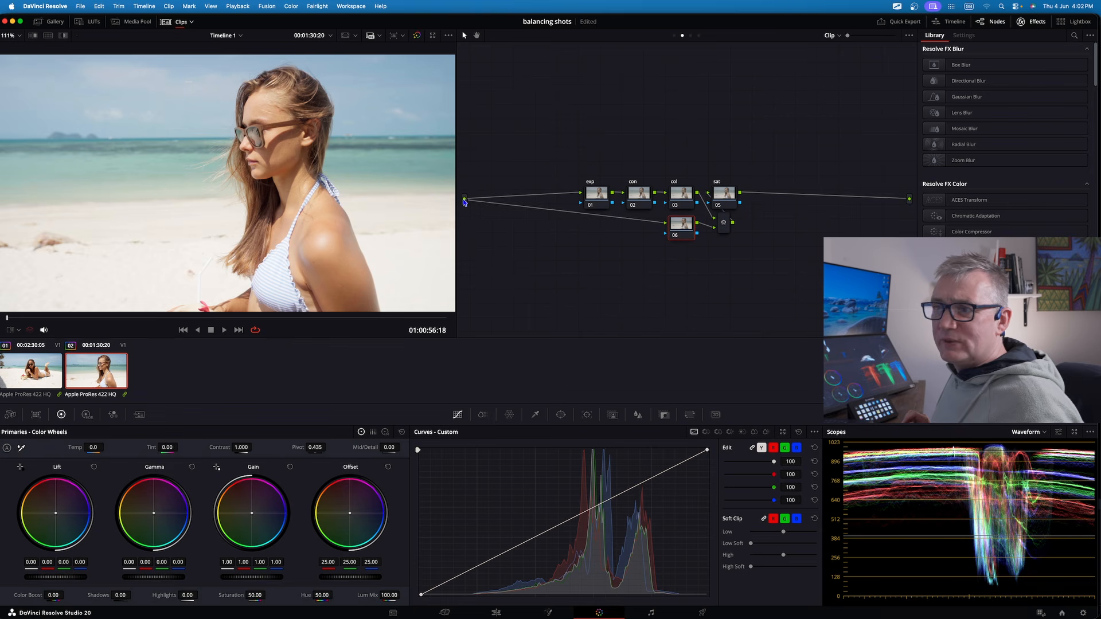
- Spread out the node graph by moving the sat node beyond the parallel mixer and the parallel node further below col
left_click_drag(721, 193, 784, 198)
left_click(677, 232)
left_click_drag(678, 232, 674, 246)
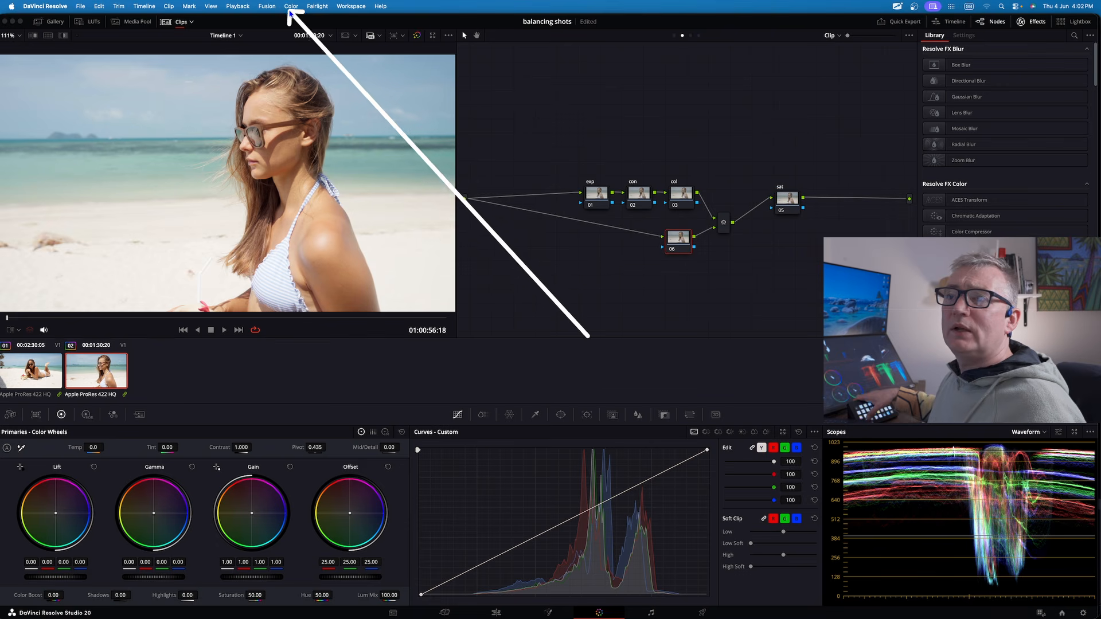
- Apply the Six Vector - Red preset to the new parallel node 06
left_click(291, 10)
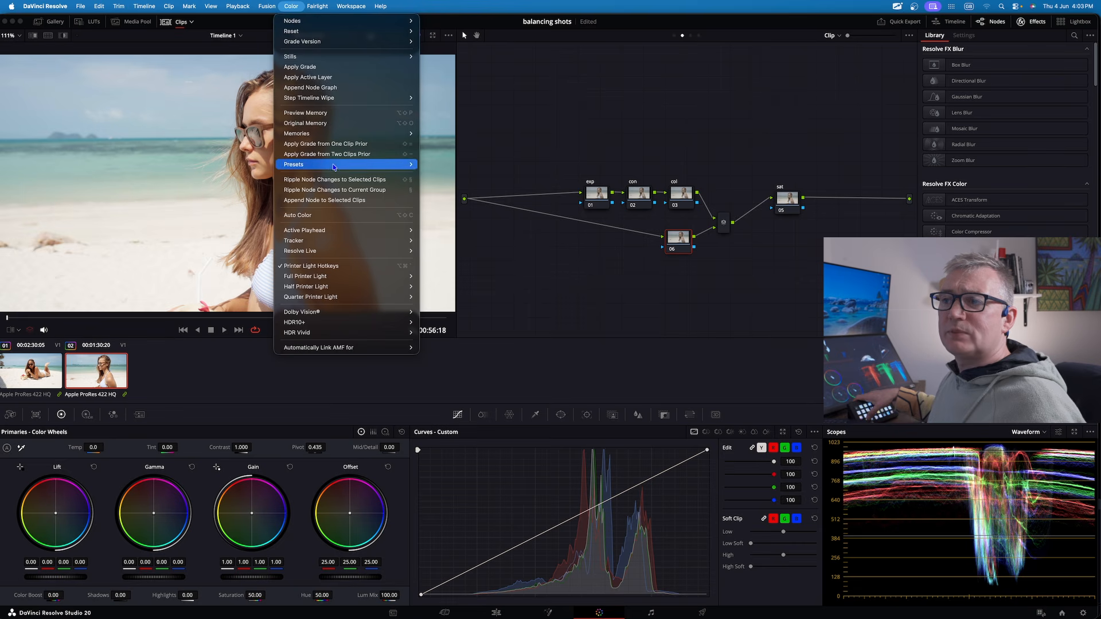
mouse_move(335, 165)
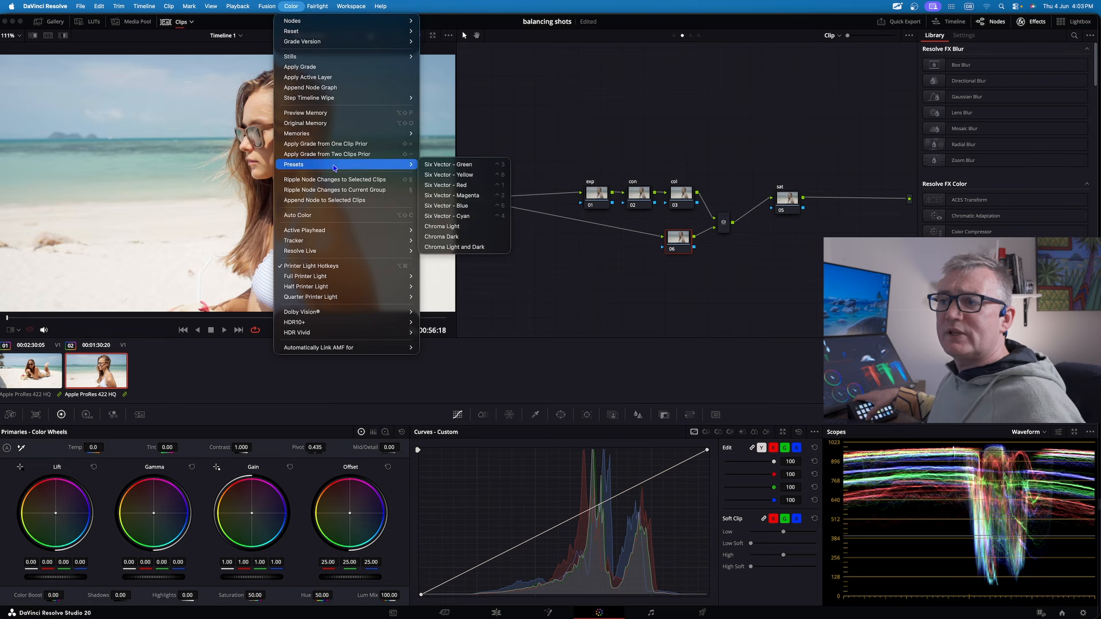
left_click(452, 186)
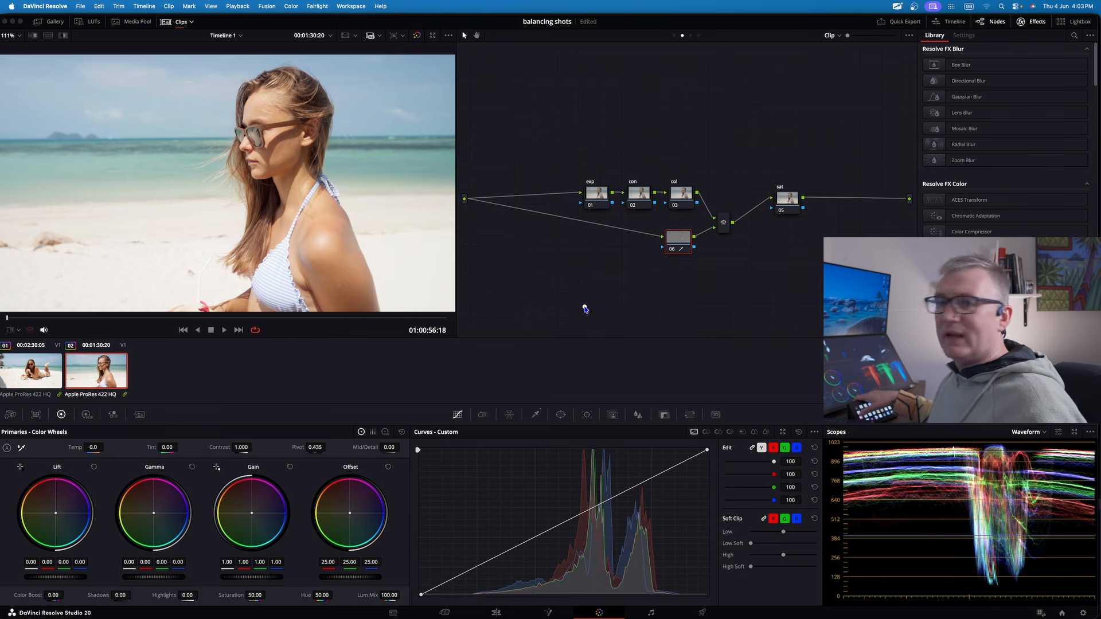
- Turn on Highlight to show node 06's red selection, inspect it up close and restore the viewer zoom to Fit
mouse_move(453, 383)
left_mouse_down()
mouse_move(241, 208)
mouse_move(83, 48)
left_mouse_up()
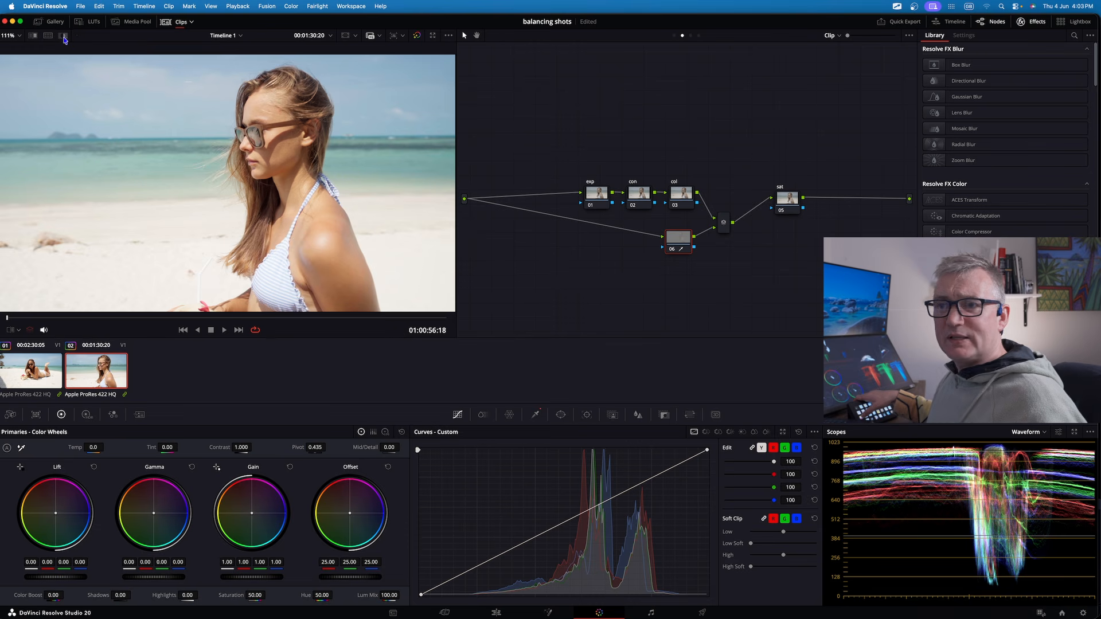
left_click(64, 36)
scroll(235, 189, "up", 3)
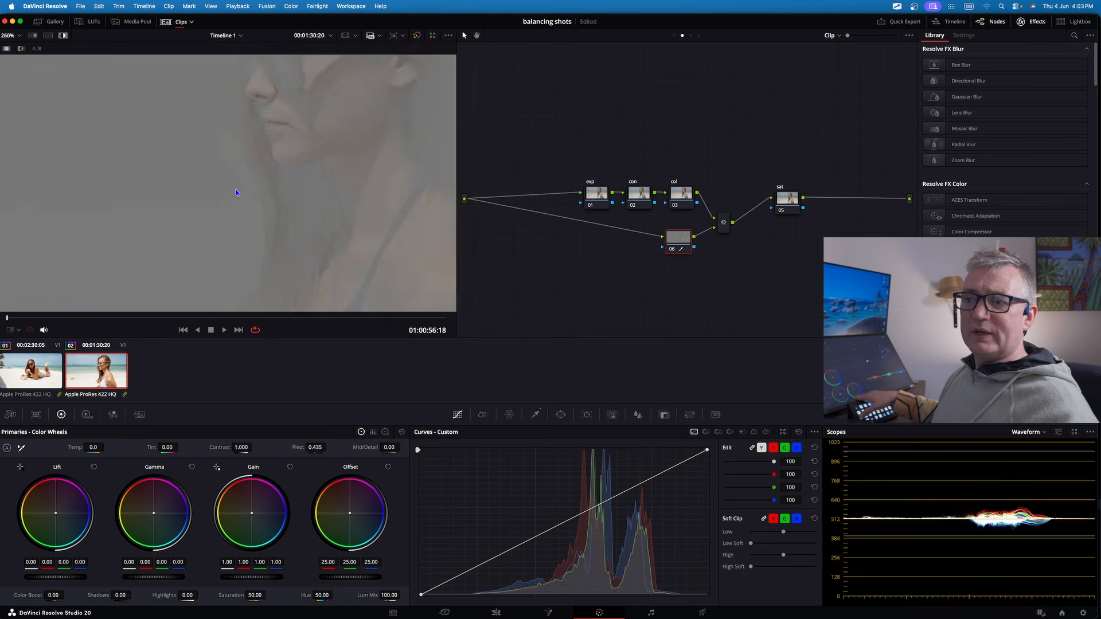
scroll(235, 192, "down", 1)
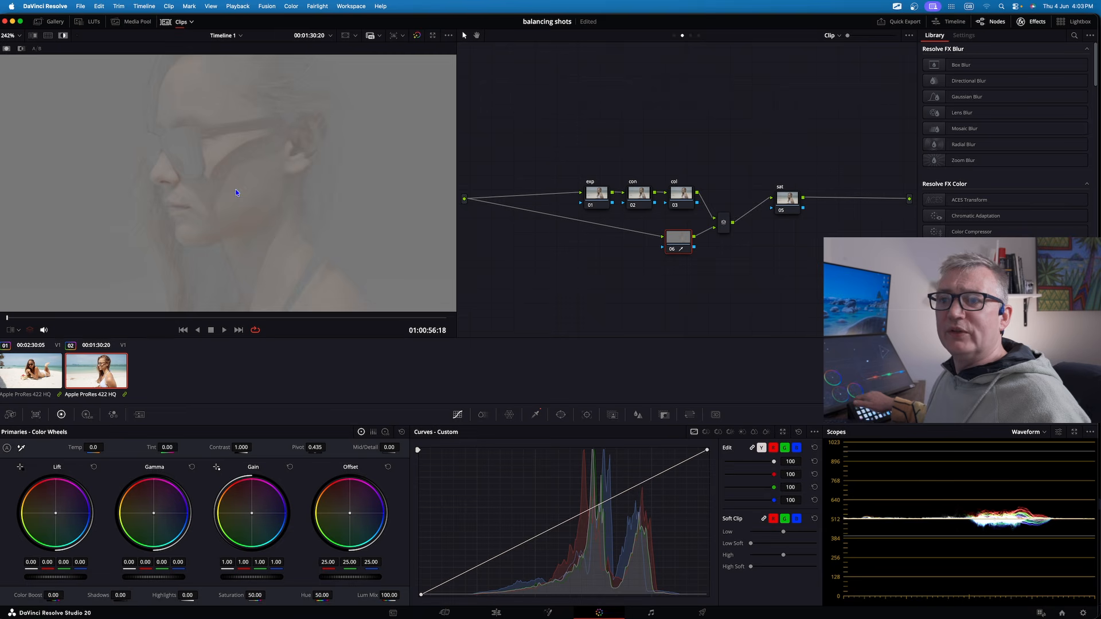
scroll(235, 192, "down", 5)
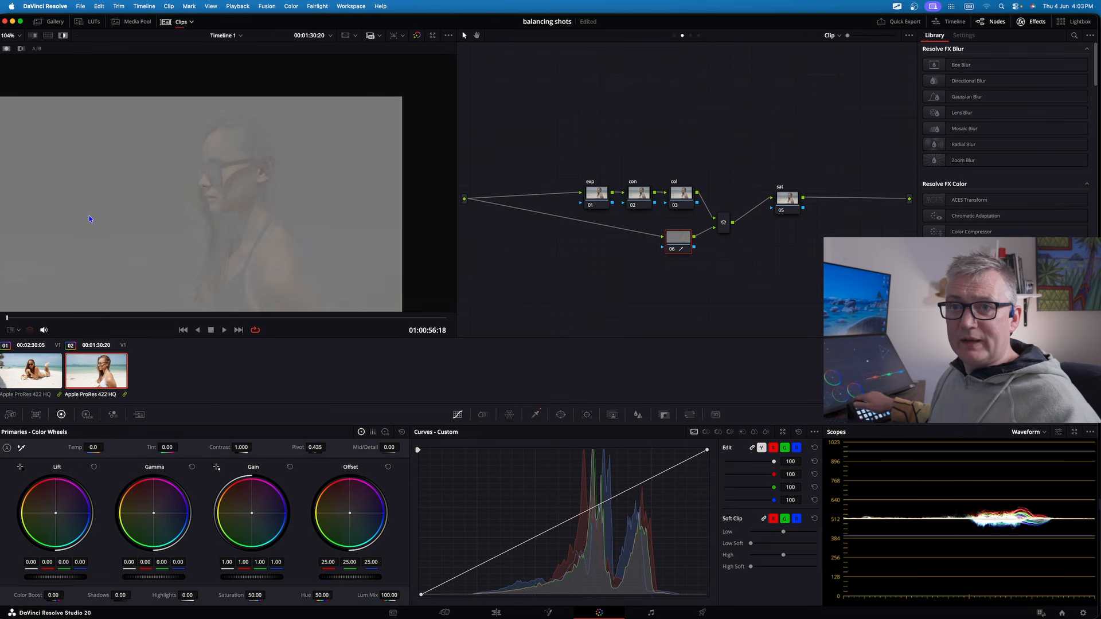
left_click(8, 36)
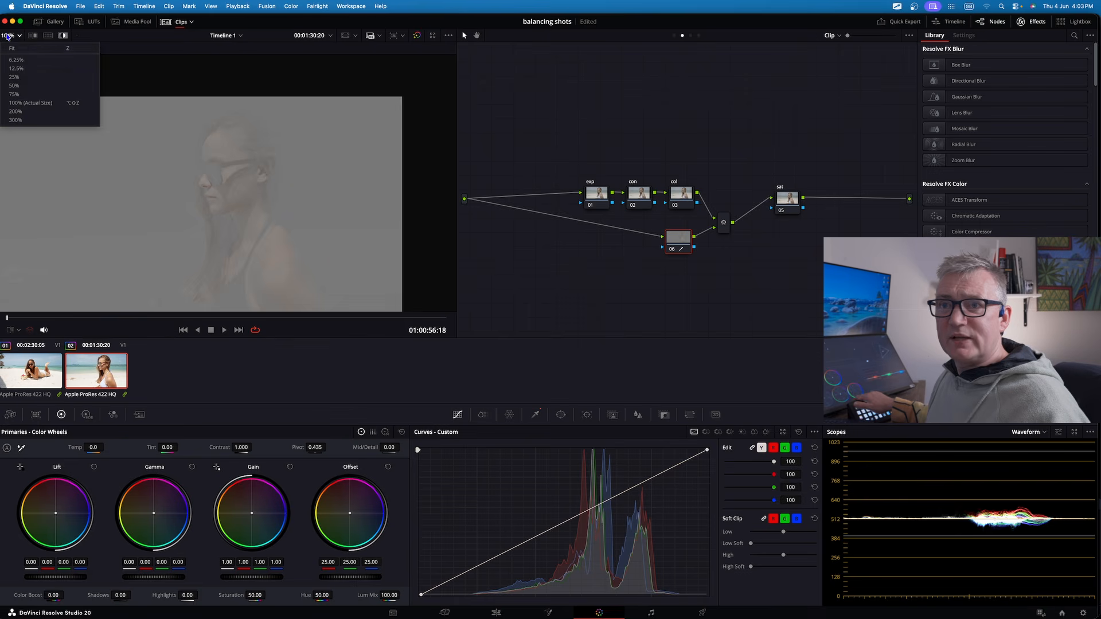
left_click(20, 48)
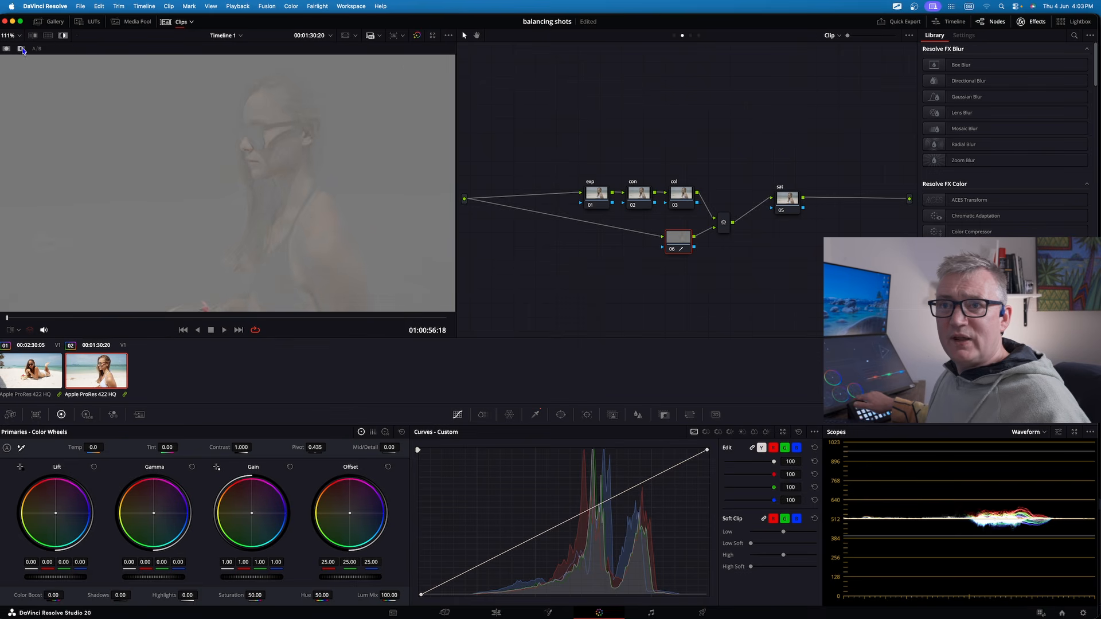
- Turn off Highlight to restore the normal picture and switch the scope from Waveform to Vectorscope
left_click(63, 36)
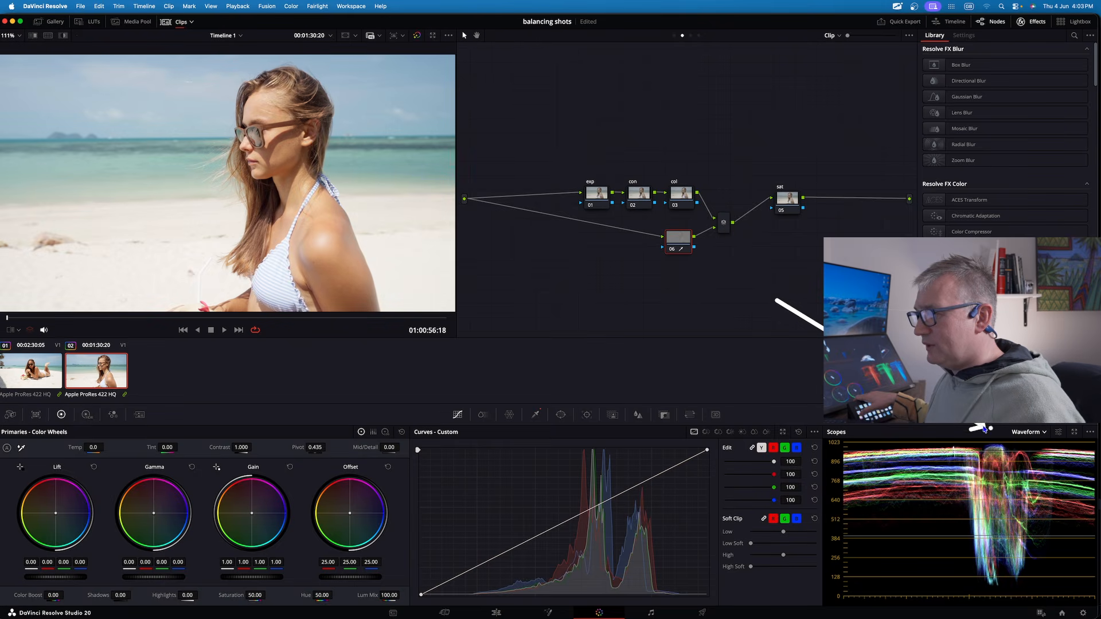
left_click(1024, 432)
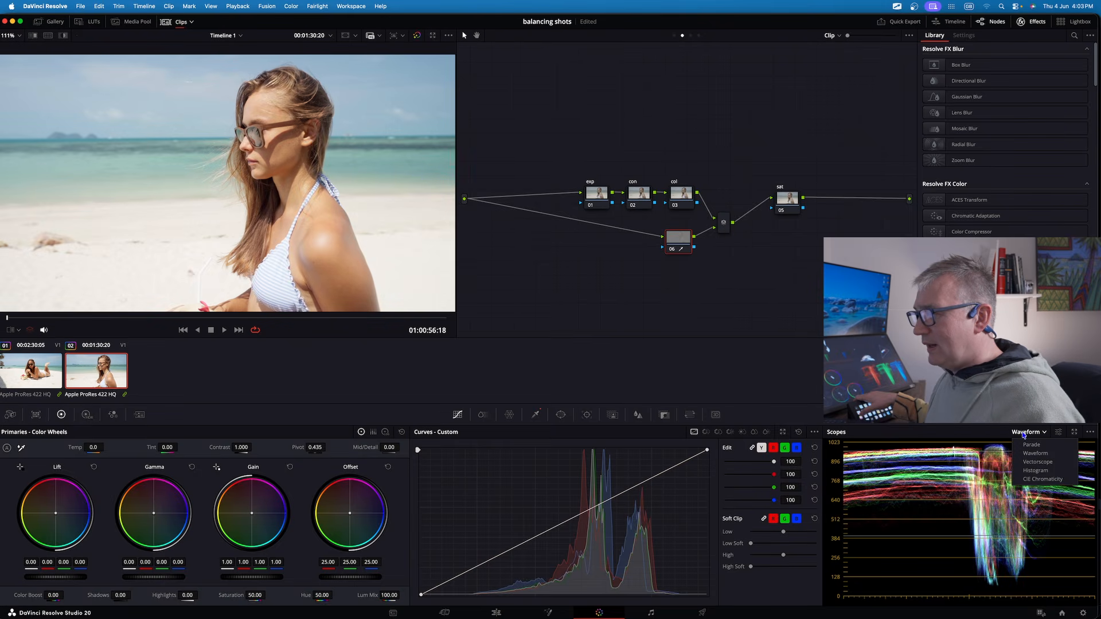
left_click(1038, 462)
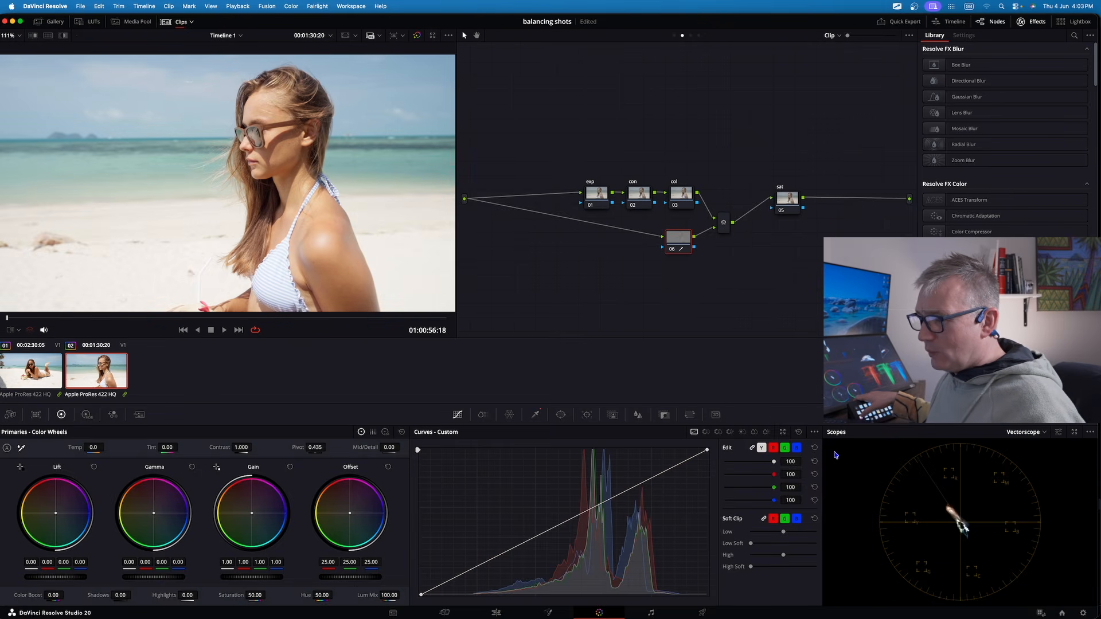
key("ctrl+a")
mouse_move(835, 452)
left_mouse_down()
mouse_move(947, 509)
mouse_move(566, 361)
mouse_move(326, 312)
mouse_move(336, 226)
mouse_move(342, 310)
mouse_move(339, 266)
left_mouse_up()
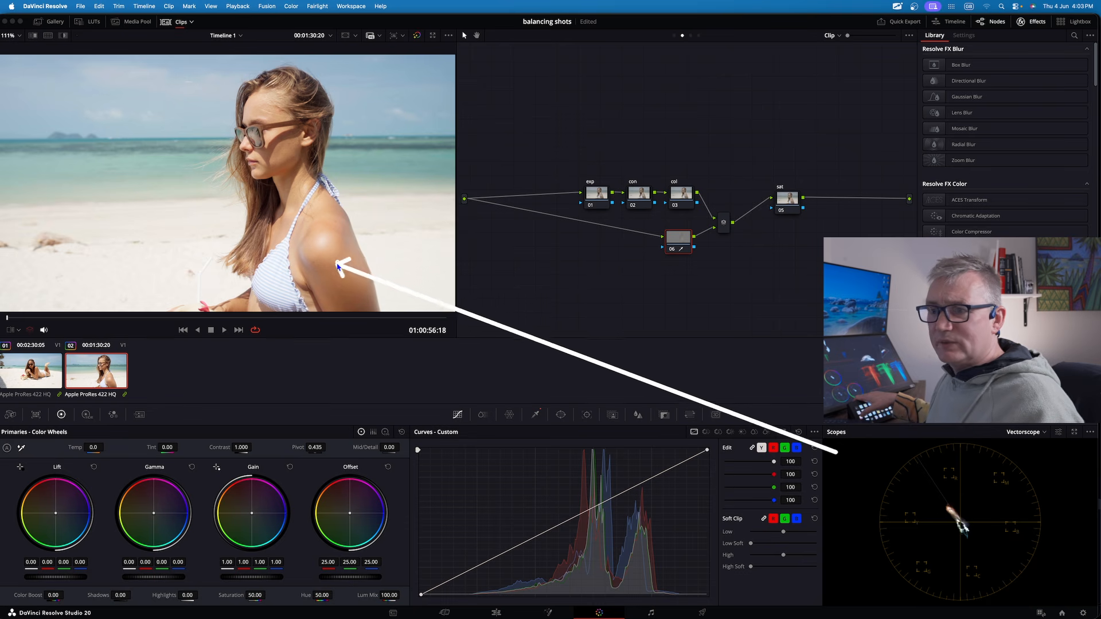
- Compare the skin tones of the reclining clip and the profile clip on the Vectorscope
left_click(34, 376)
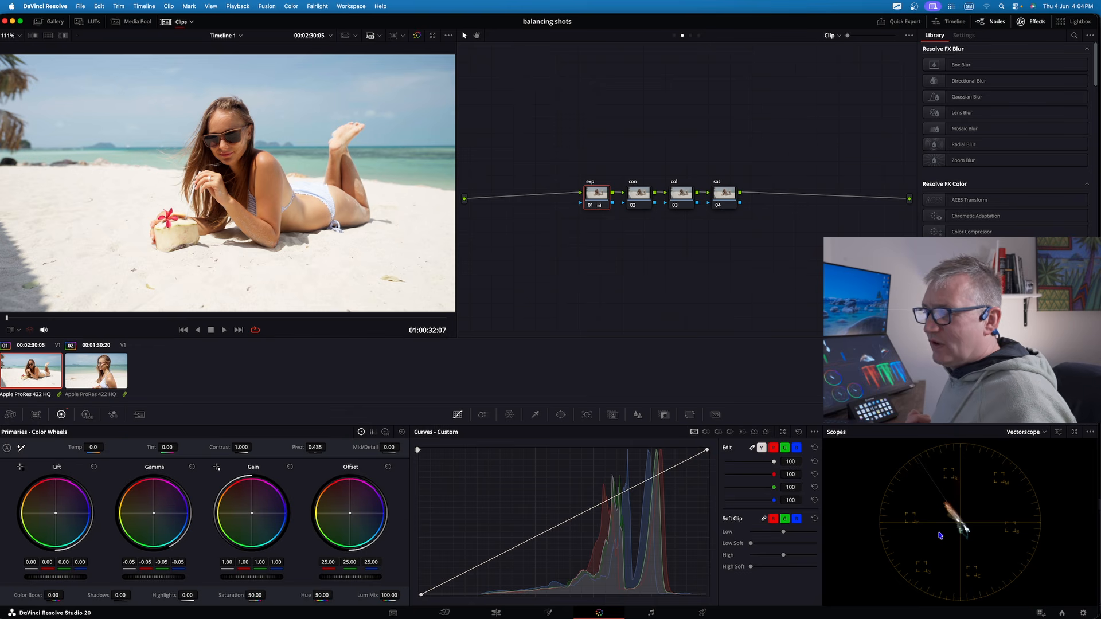
key("Down")
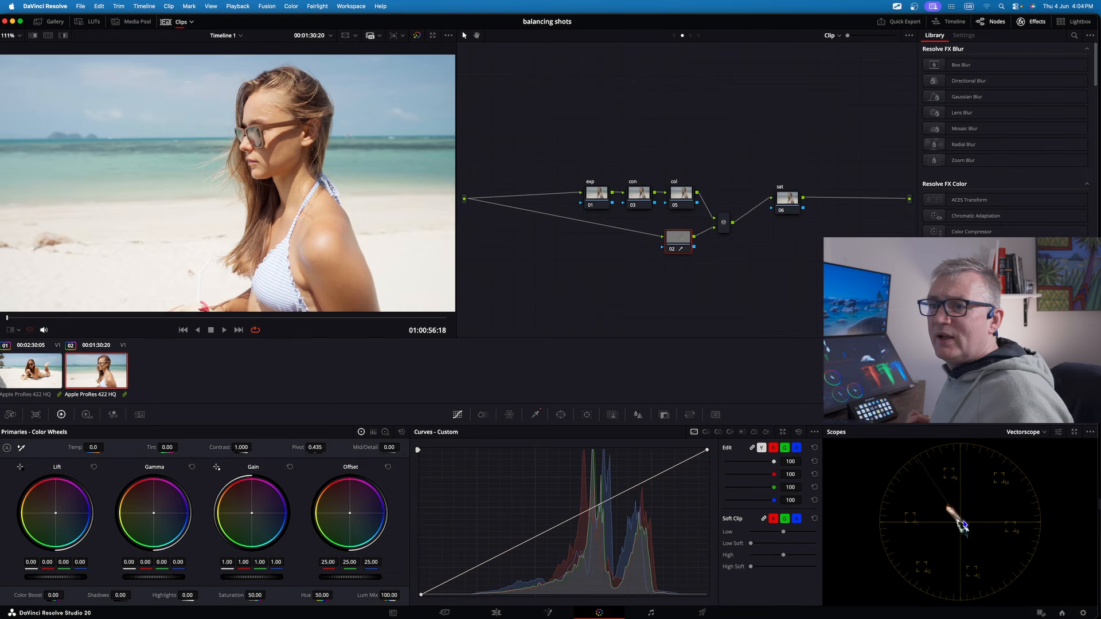
key("Up")
key("Down")
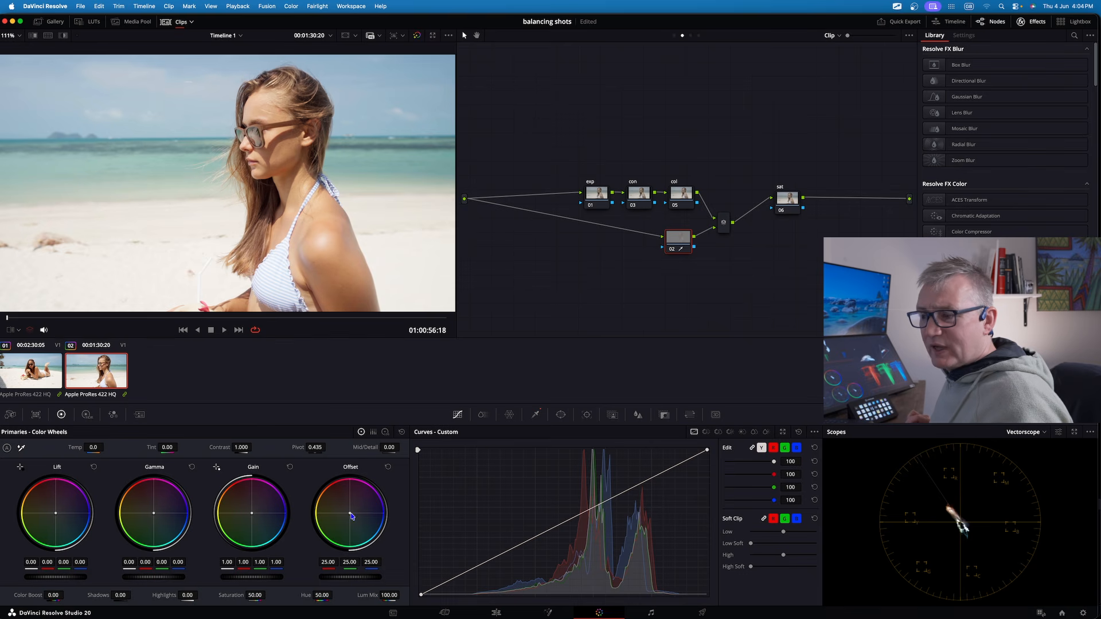
- Warm the profile clip's red-selection node with an Offset colour shift to 31.22, 22.75, 20.98 and compare it with the first clip
left_click_drag(348, 511, 348, 509)
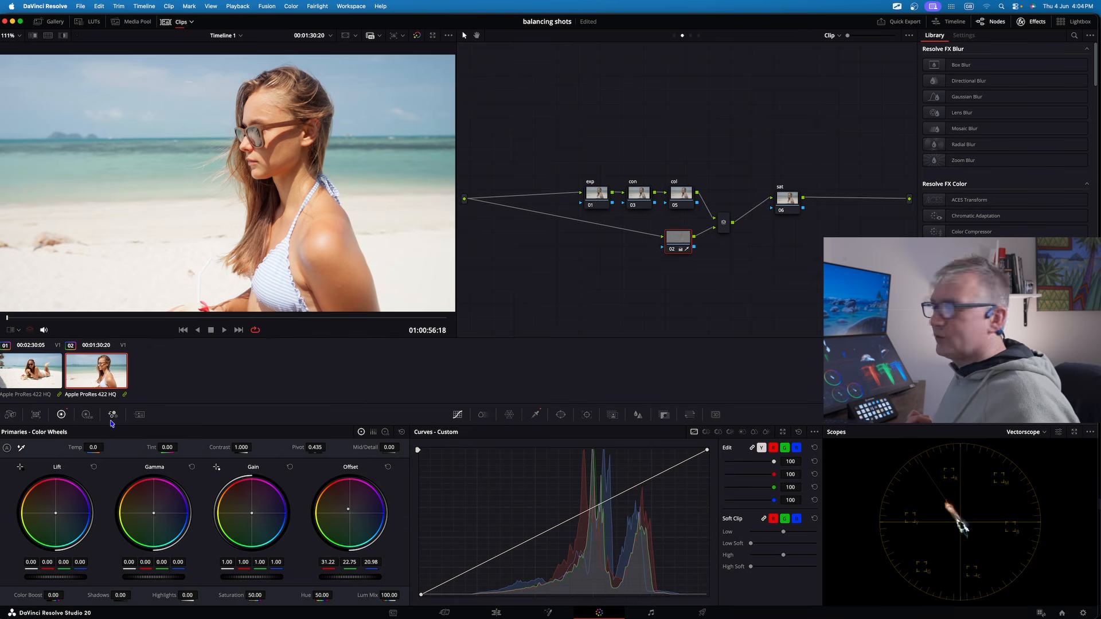
key("Up")
key("Down")
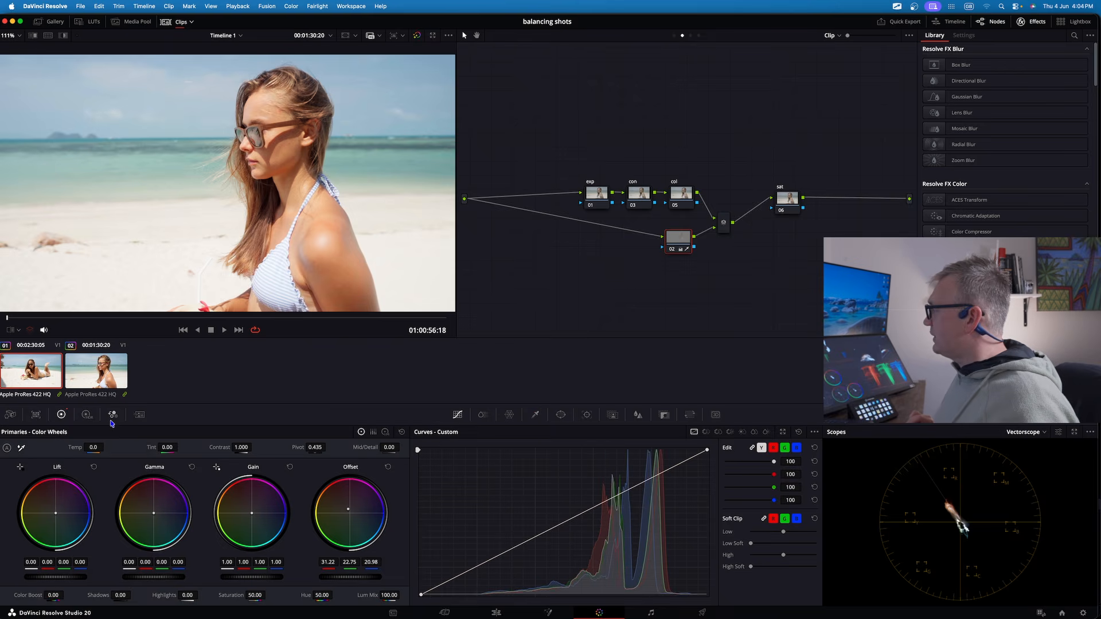
key("Up")
key("Down")
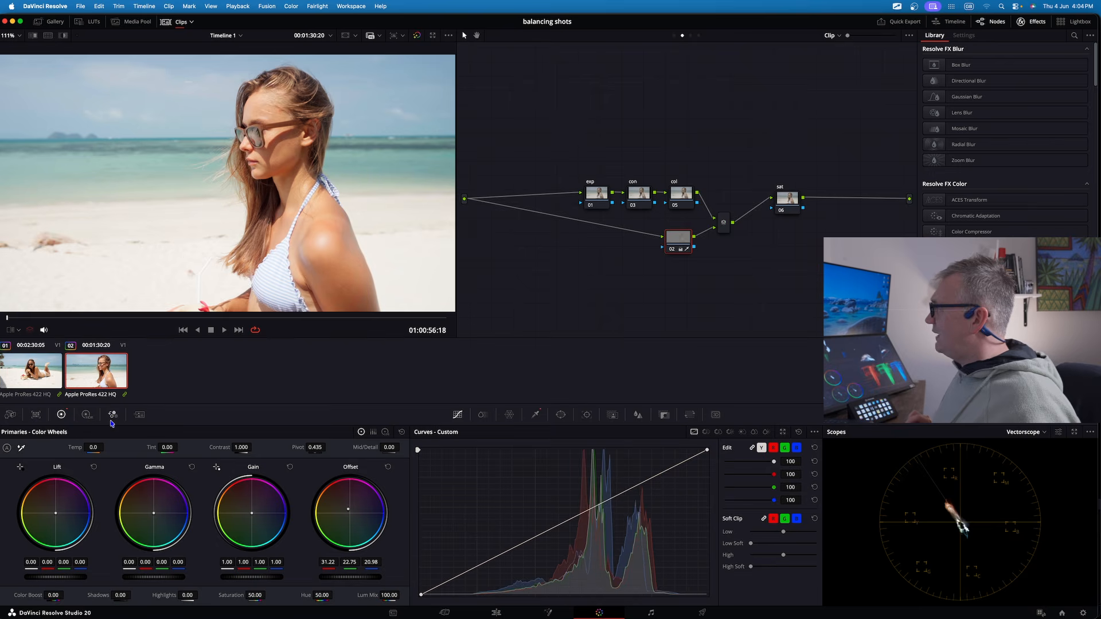
key("Up")
key("Down")
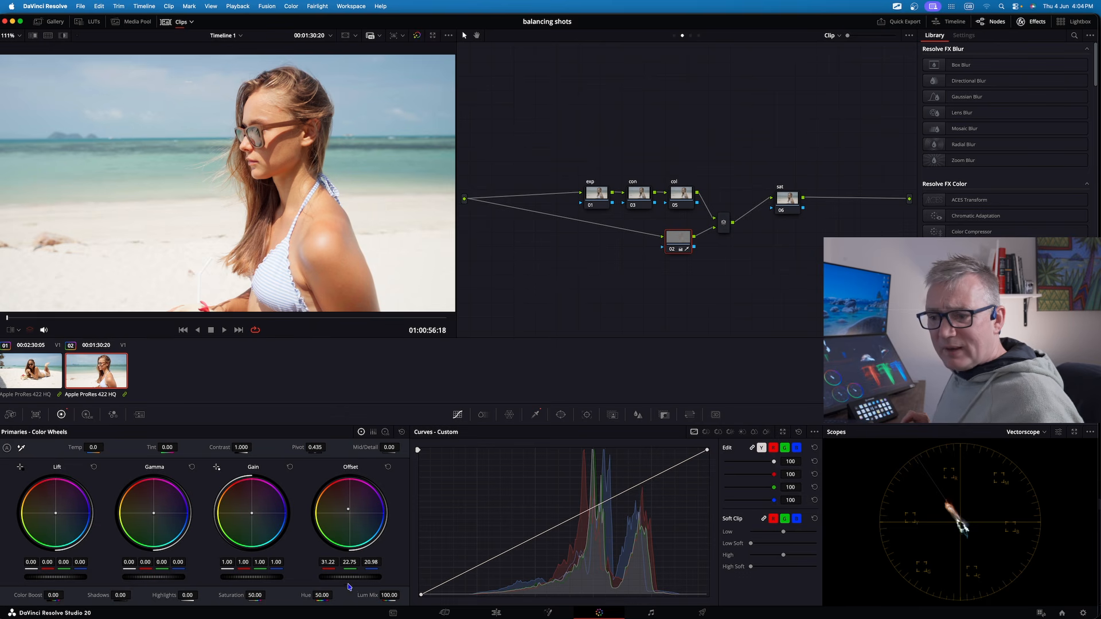
- Lower the red-selection node's overall Offset to 24.82, 16.35, 14.58 and check the profile clip against the first clip
left_click_drag(350, 576, 329, 577)
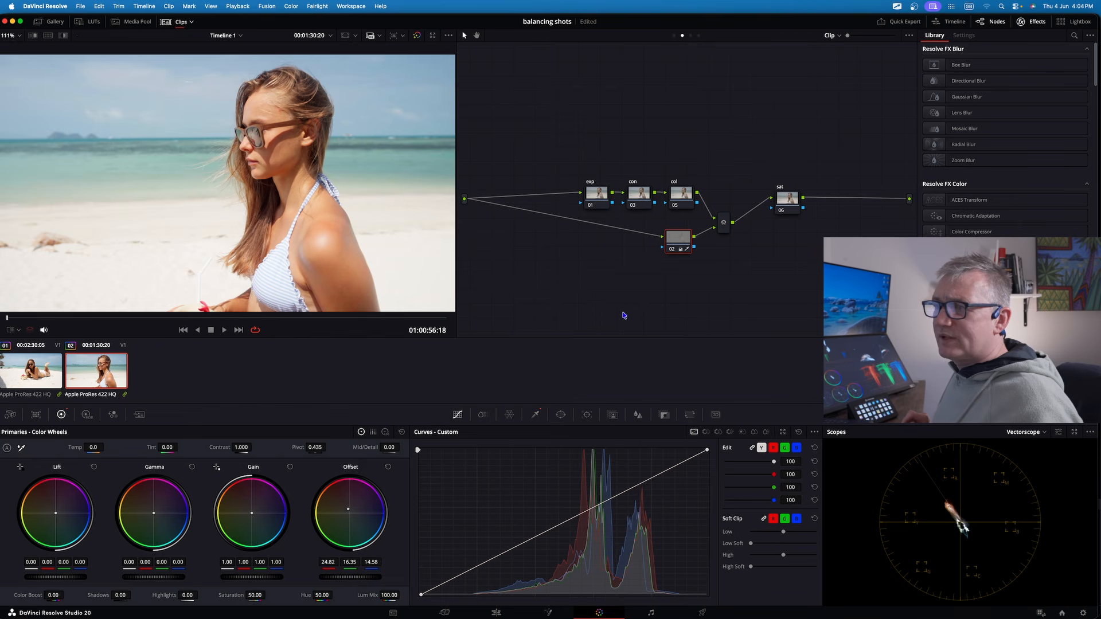
left_click(671, 250)
left_click(671, 250)
key("Up")
key("Down")
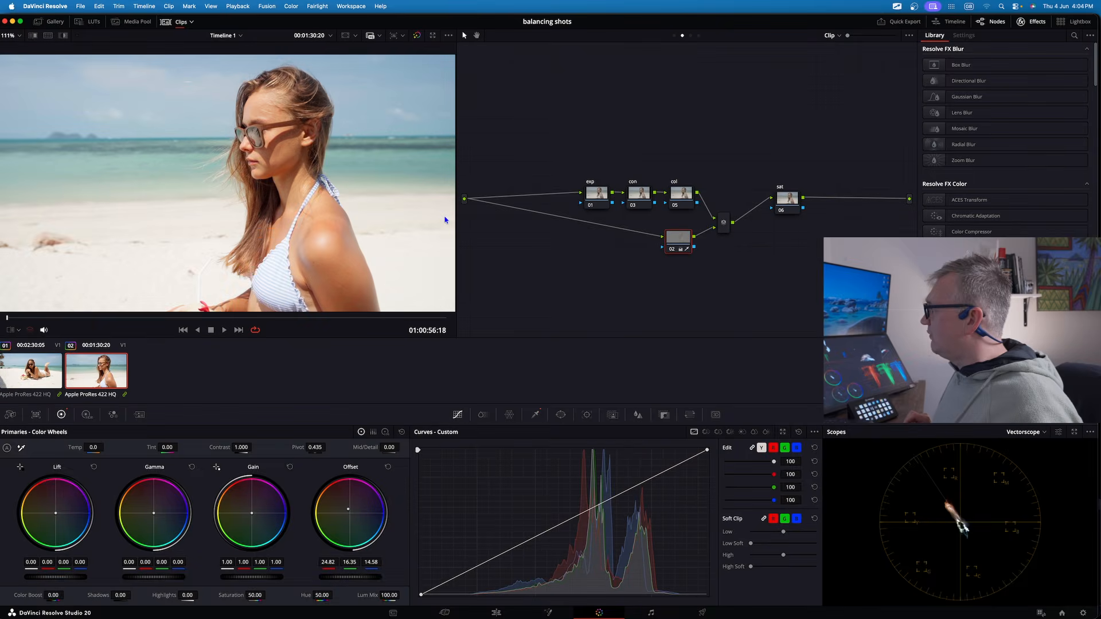
- Trim the red-selection node's red Offset to 23.78 while checking the profile clip's skin against the first clip
key("Up")
key("Down")
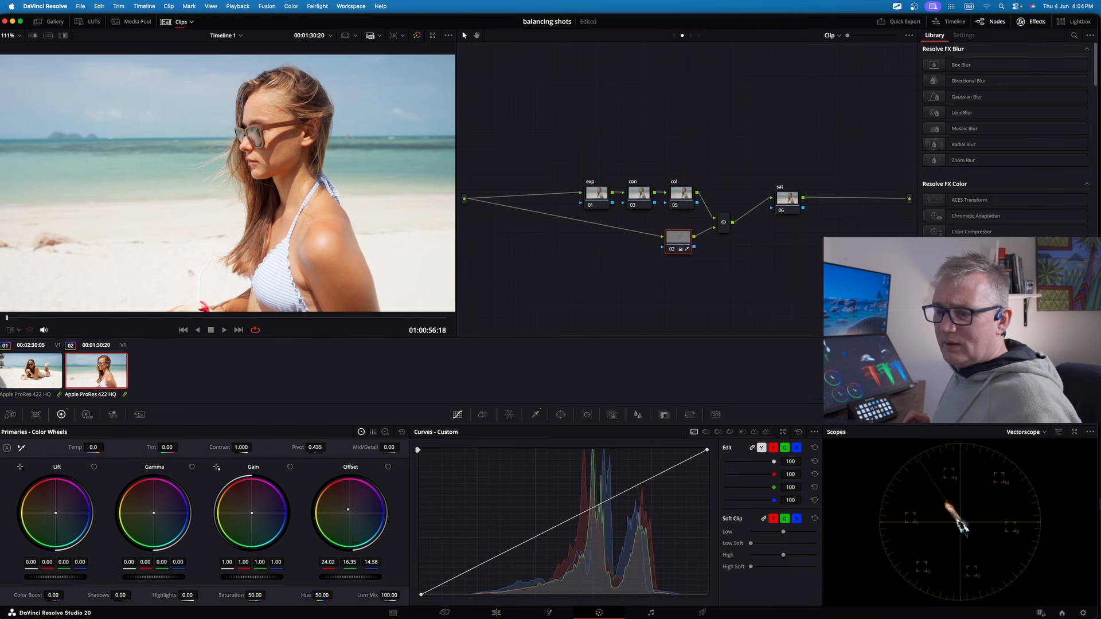
key("Up")
key("Down")
key("ctrl+a")
mouse_move(686, 345)
left_mouse_down()
mouse_move(788, 395)
mouse_move(930, 498)
left_mouse_up()
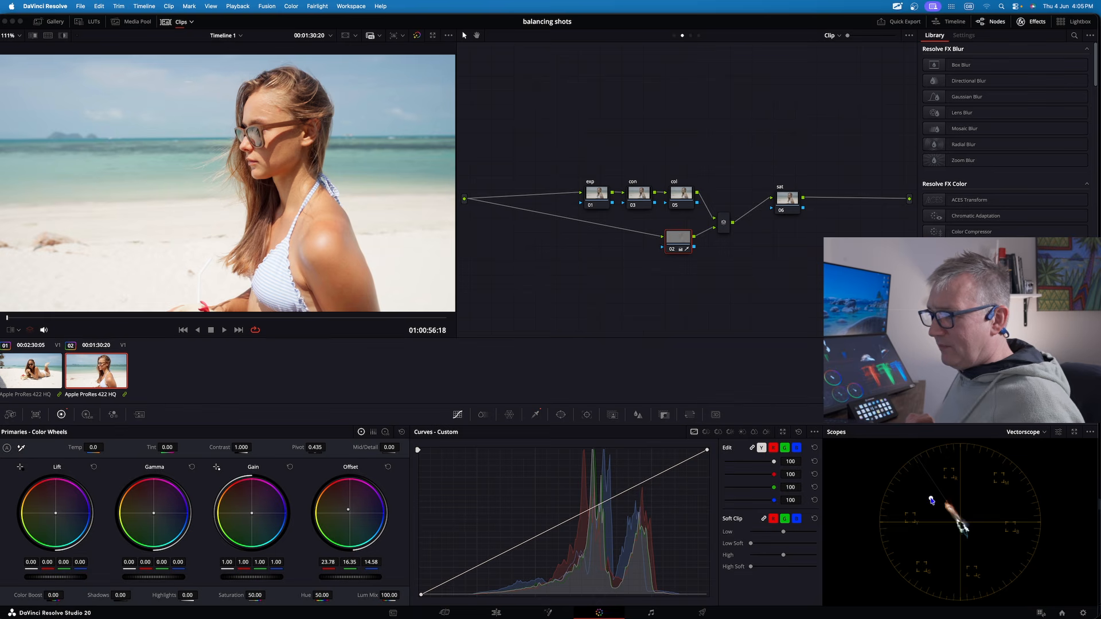
- Alternate repeatedly between the two clips to compare their skin tones and overall match
key("Up")
key("Down")
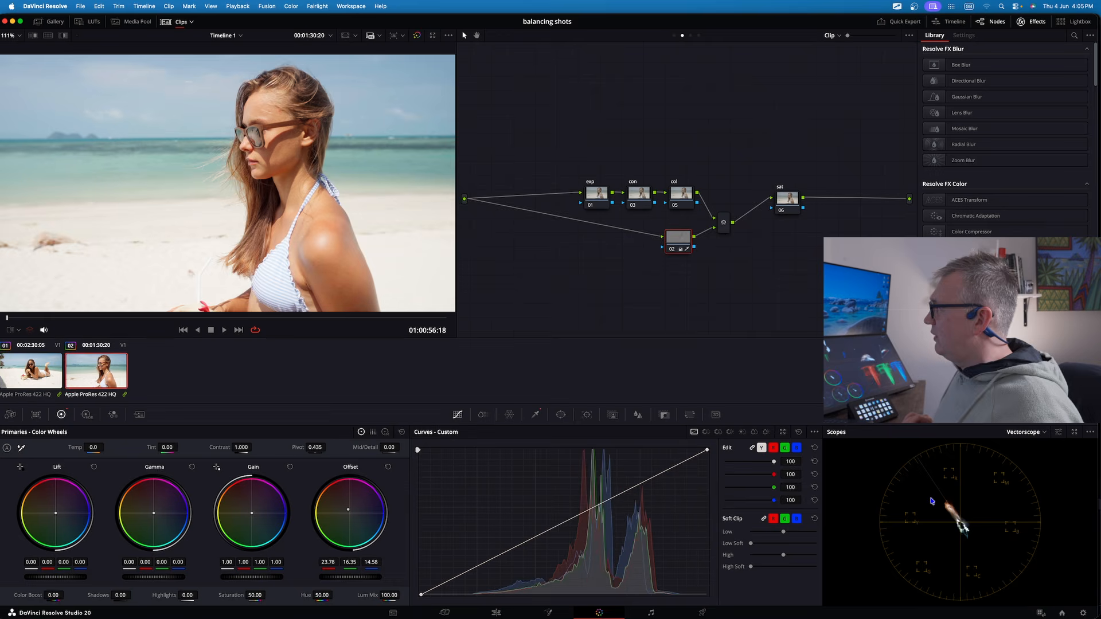
key("Up")
key("Down")
key("Up")
key("Down")
key("Up")
key("Down")
key("Up")
key("Down")
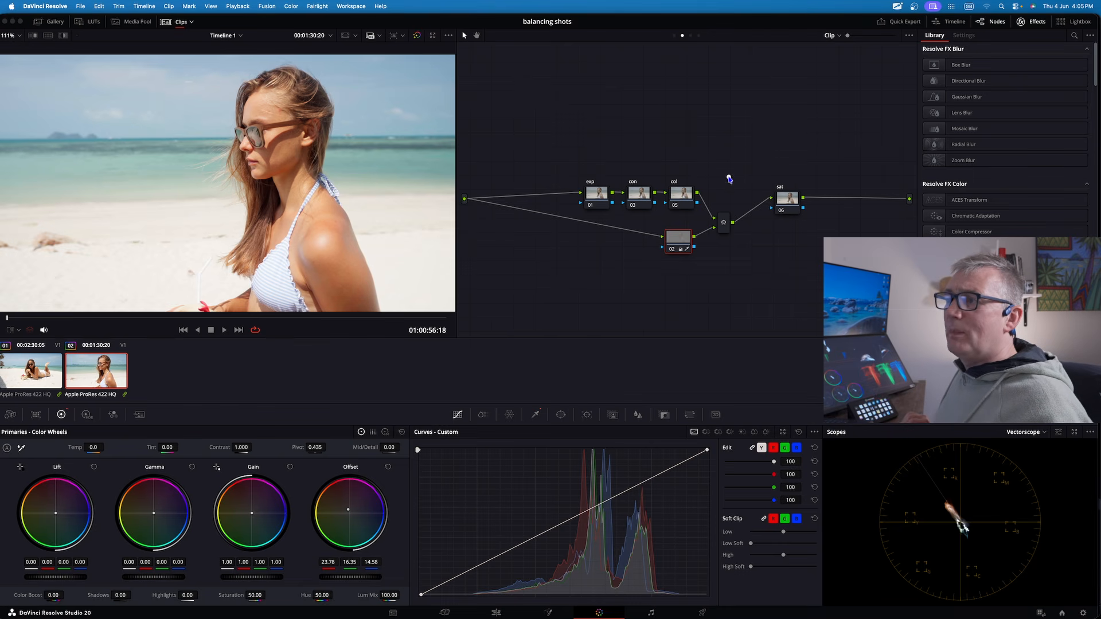
- In the Group Post-Clip graph, add a serial node before the Color Space Transform node and place it near the source
left_click(691, 36)
right_click(808, 202)
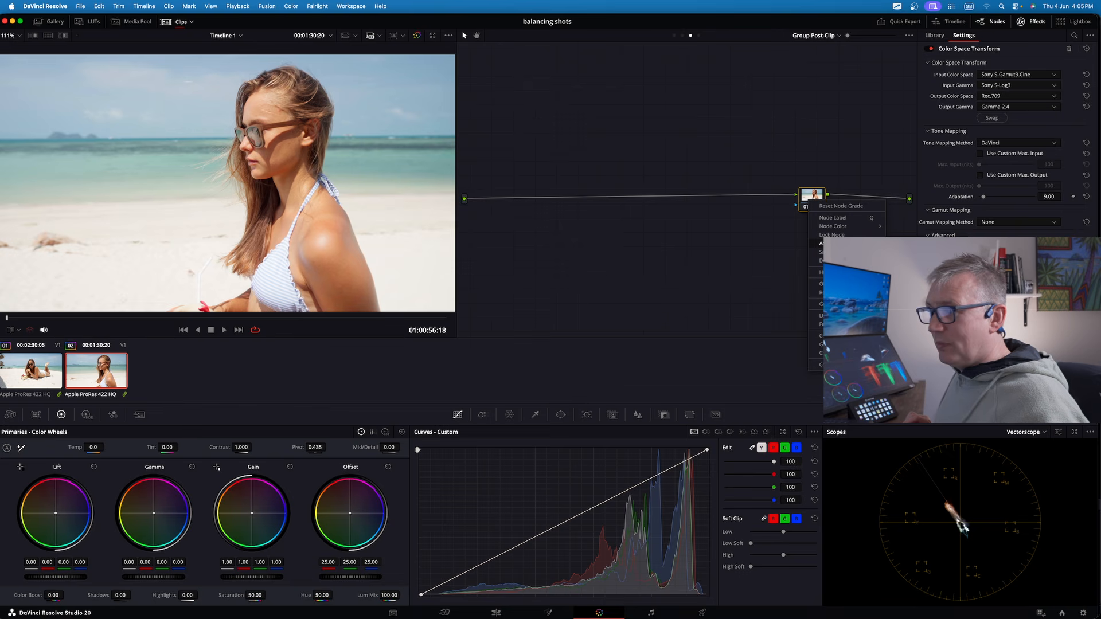
left_click(918, 253)
left_click_drag(812, 230, 528, 200)
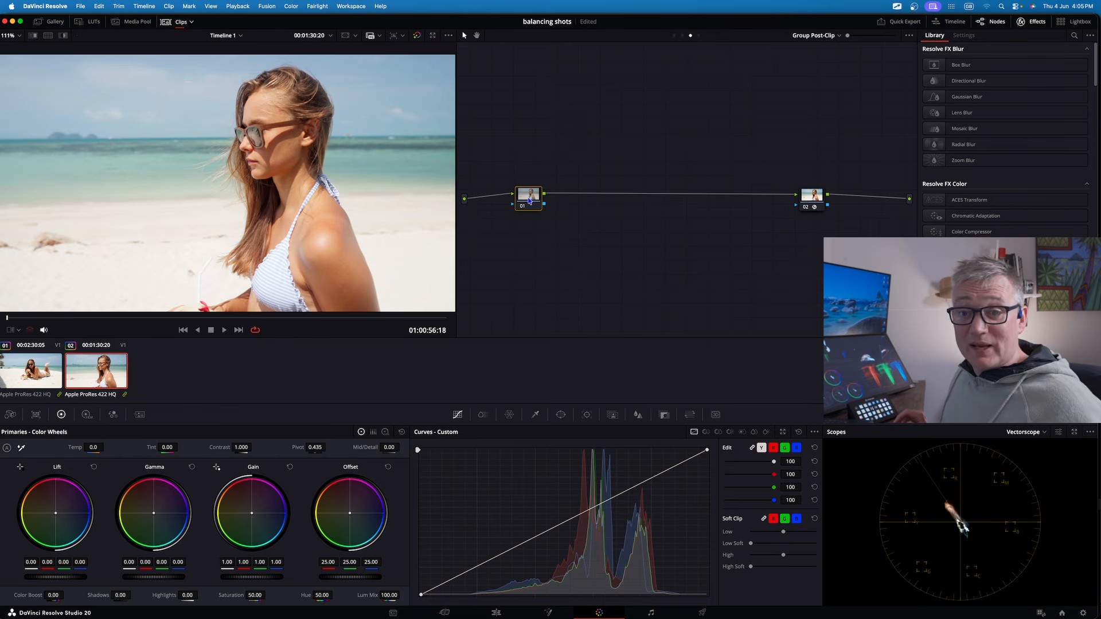
- Add three more serial nodes after the first post-clip node, ahead of the Color Space Transform node
right_click(529, 201)
mouse_move(573, 242)
left_click(619, 242)
right_click(573, 204)
mouse_move(613, 251)
left_click(673, 247)
right_click(604, 196)
mouse_move(639, 242)
left_click(702, 239)
- Label the four new post-clip nodes exp, con, col and sat in order
left_click(531, 201)
right_click(530, 199)
left_click(549, 219)
type("d")
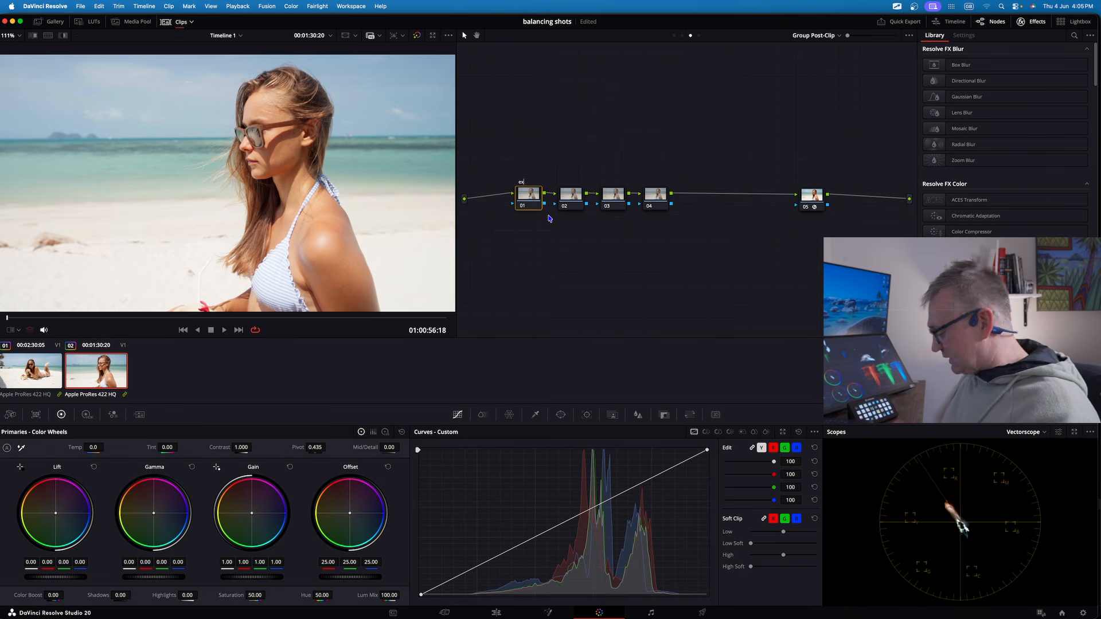
right_click(576, 201)
left_click(601, 217)
type("con")
right_click(611, 196)
left_click(628, 211)
type("col")
right_click(655, 197)
left_click(669, 213)
type("sat")
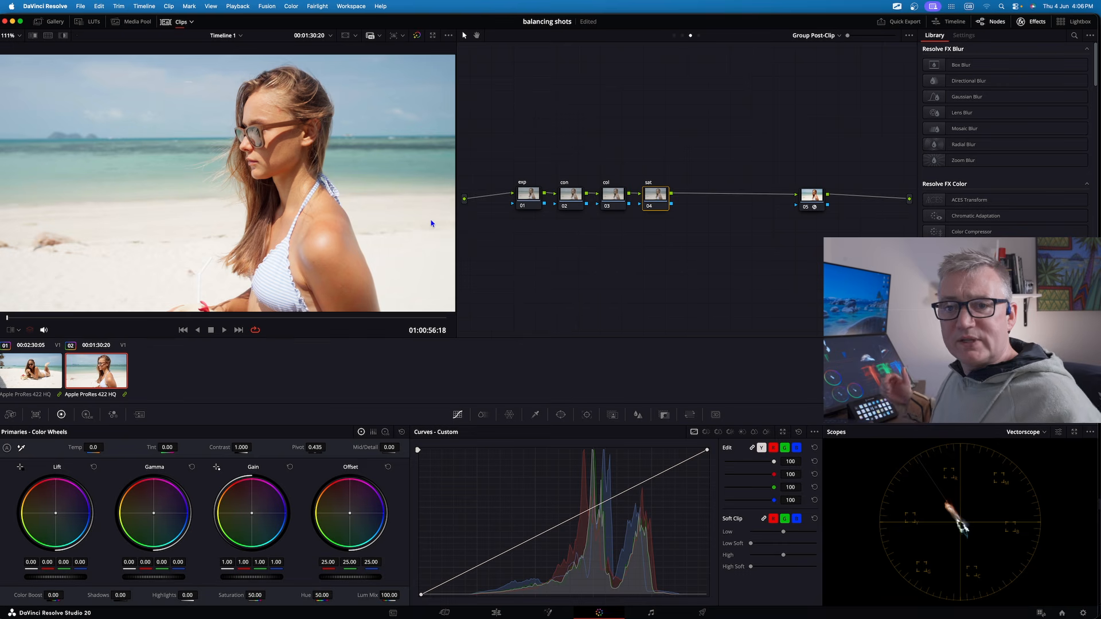
- Set the post-clip con node's Contrast to 1.260 and its Pivot to 0.675, with the scope switched to Waveform
left_click(575, 203)
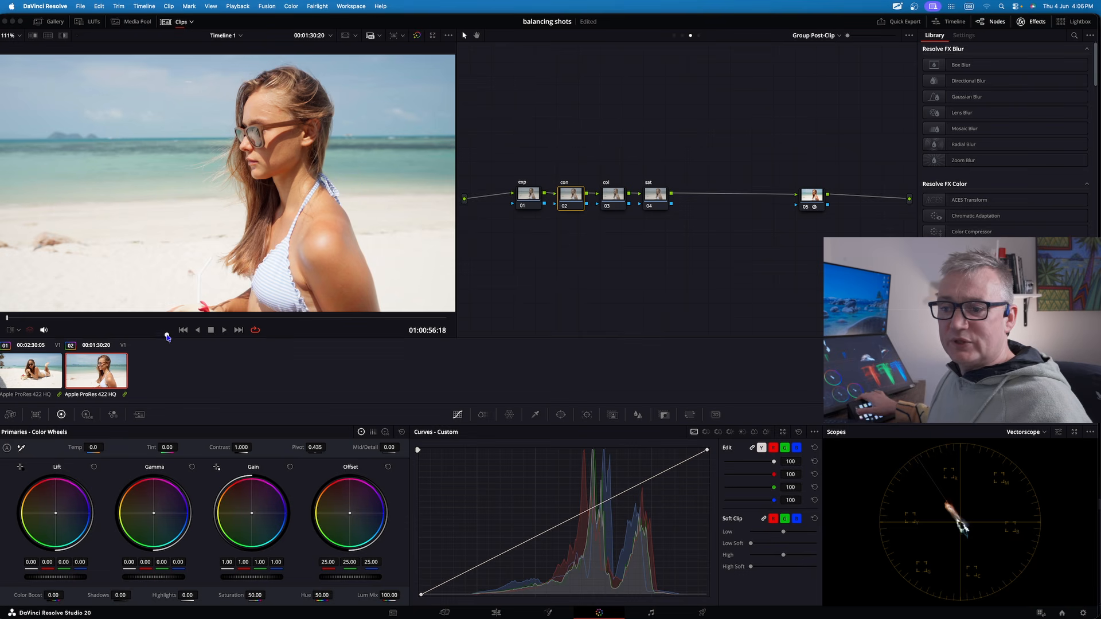
left_click_drag(232, 448, 237, 448)
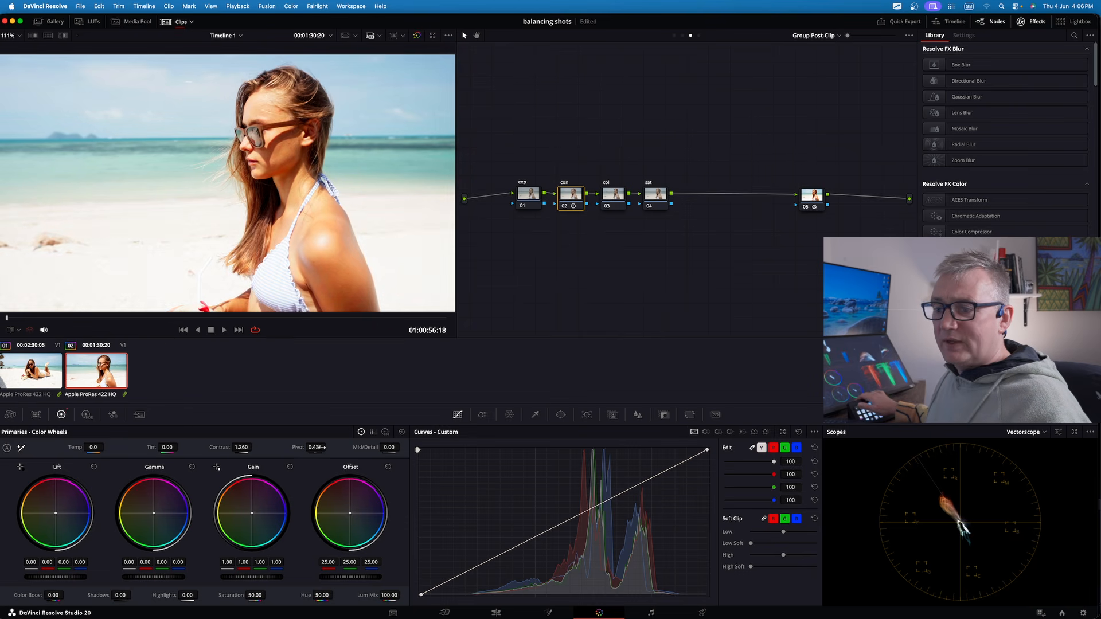
left_click_drag(522, 370, 817, 388)
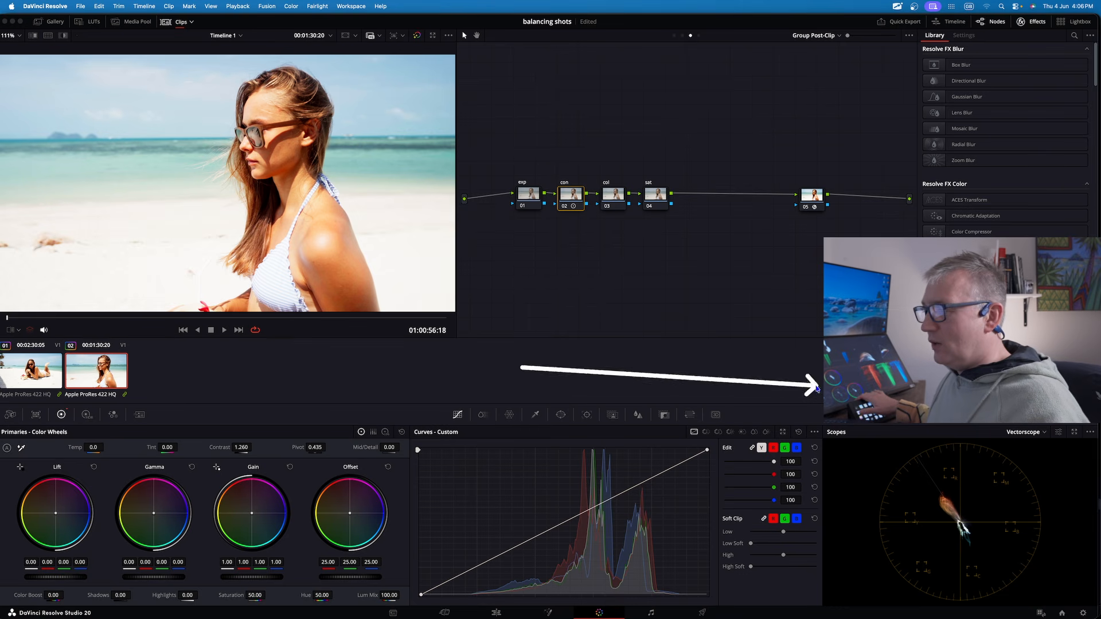
left_click(1024, 431)
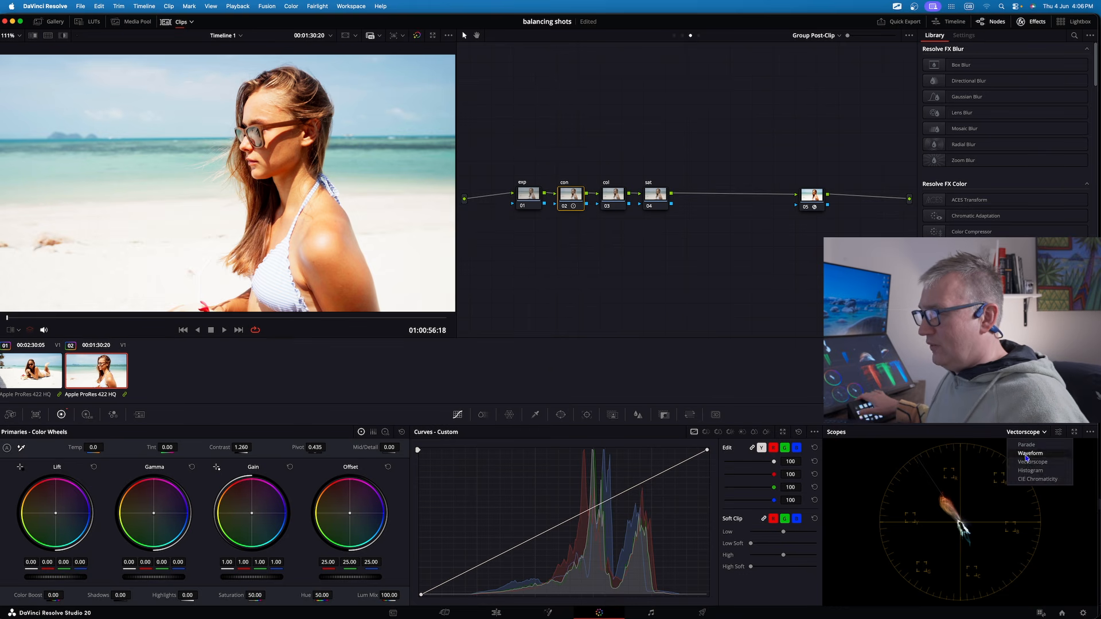
left_click(1026, 454)
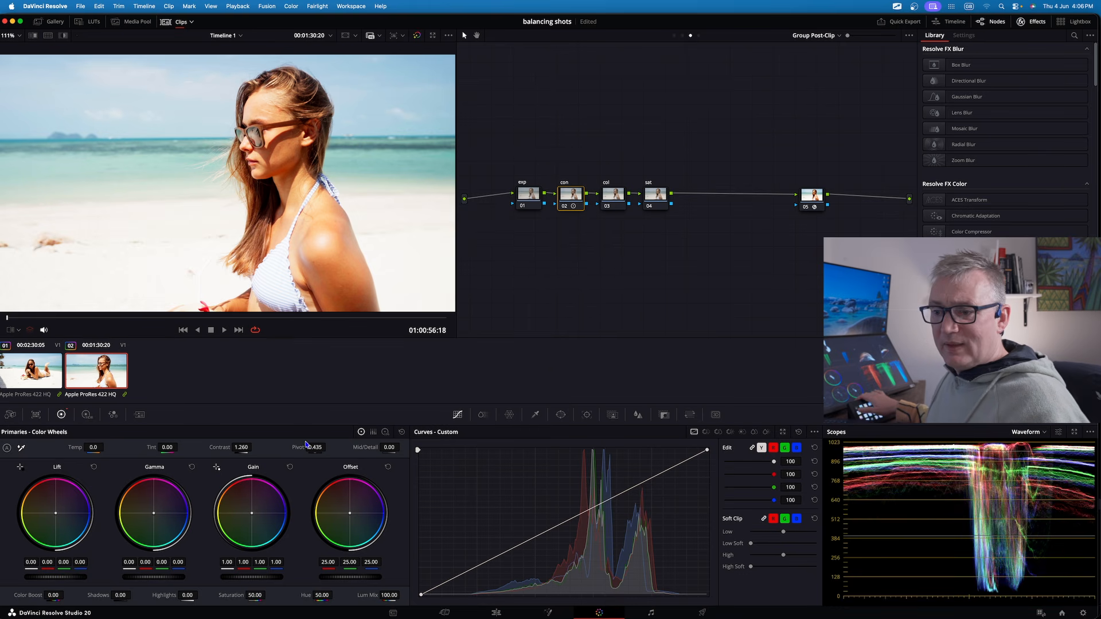
mouse_move(311, 447)
left_mouse_down()
mouse_move(358, 447)
mouse_move(328, 447)
left_mouse_up()
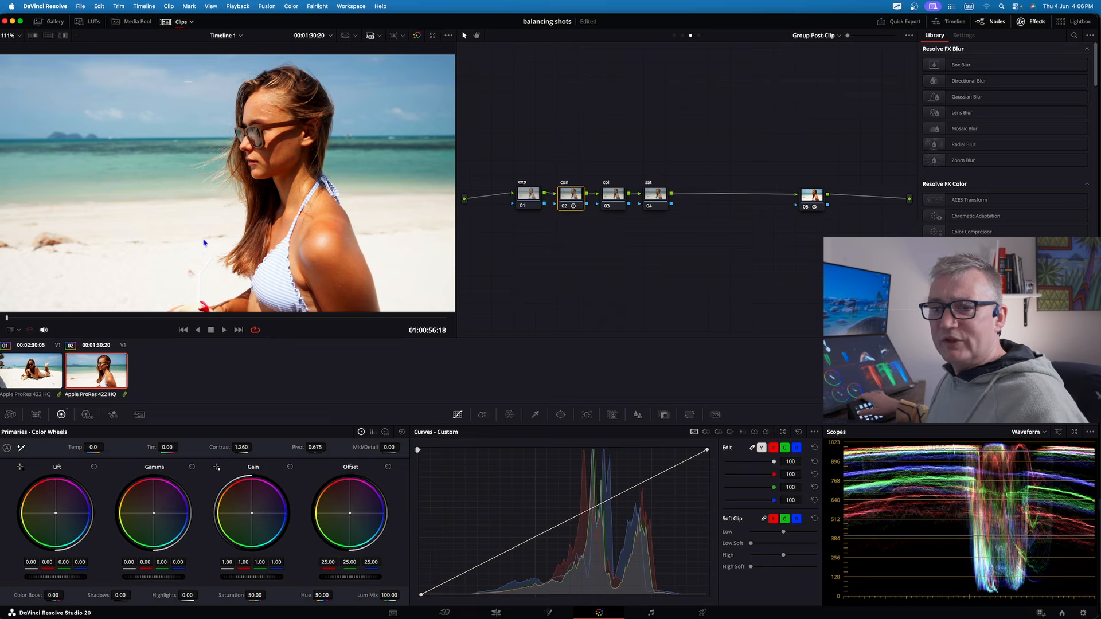
- While viewing the first clip, lower the post-clip exp node's Gain to 0.95
left_click(44, 363)
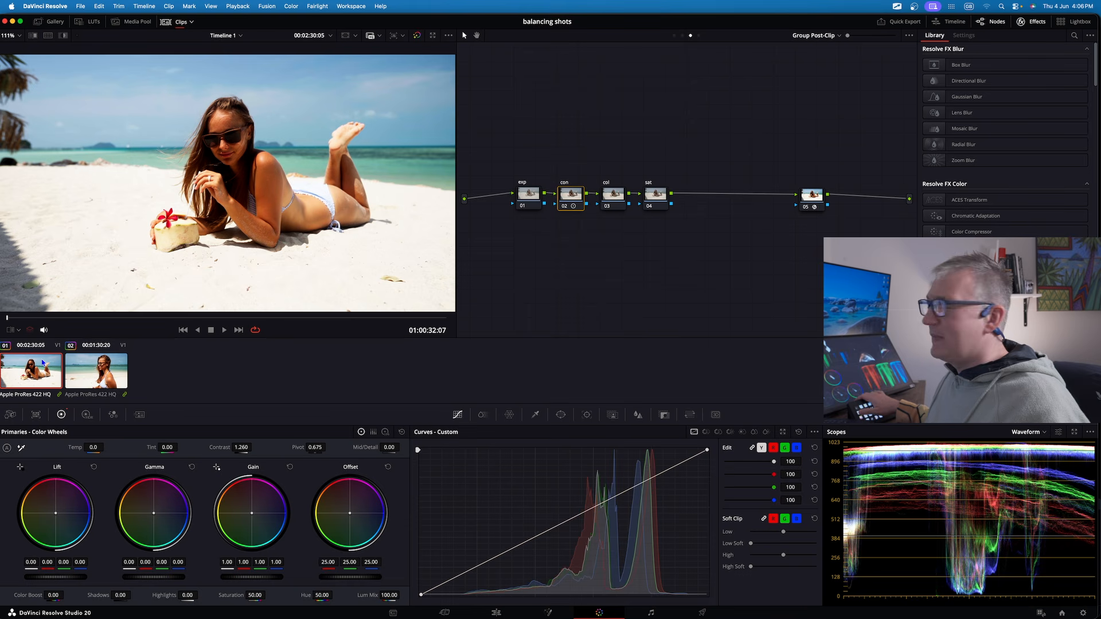
left_click(525, 198)
left_click_drag(272, 581, 258, 580)
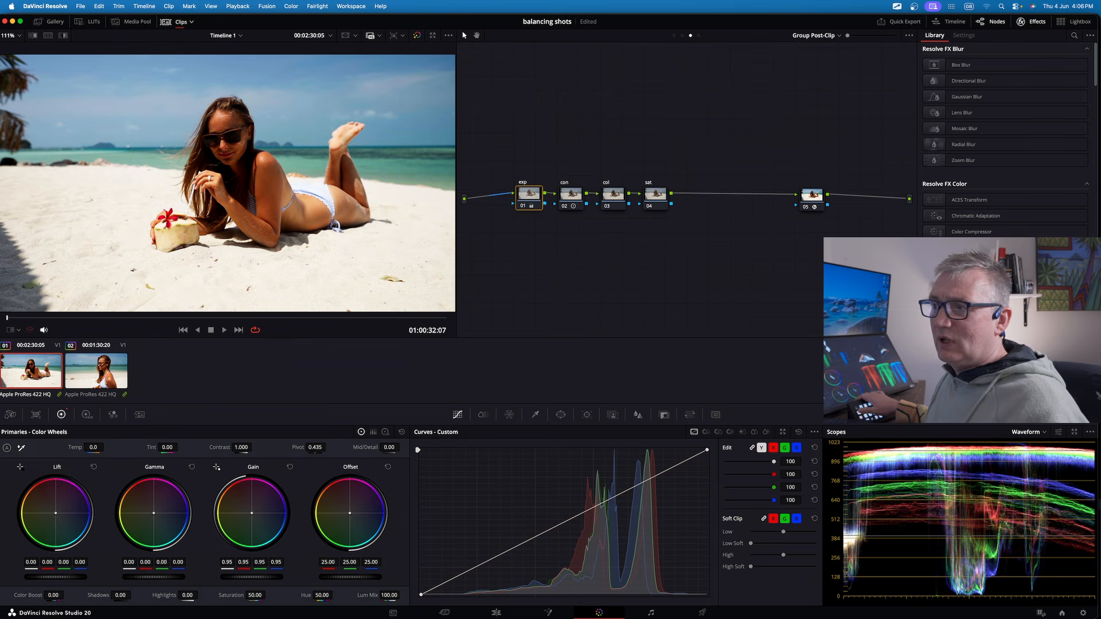
- Set the post-clip con node's Contrast to 1.100 and bypass and restore the grade to compare before and after
left_click(571, 199)
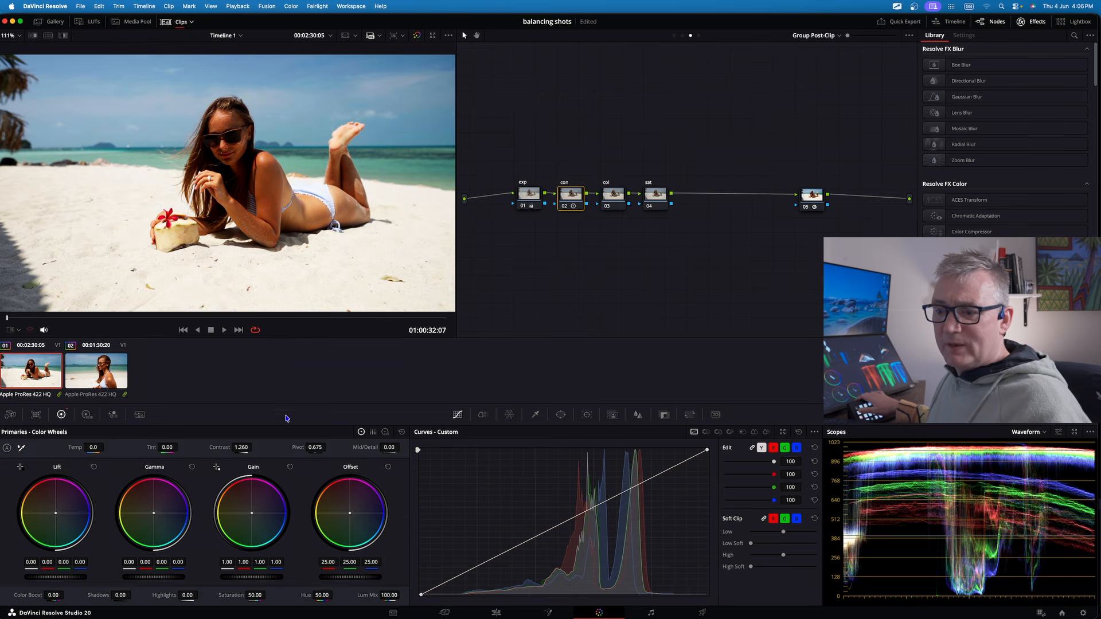
left_click_drag(246, 447, 254, 448)
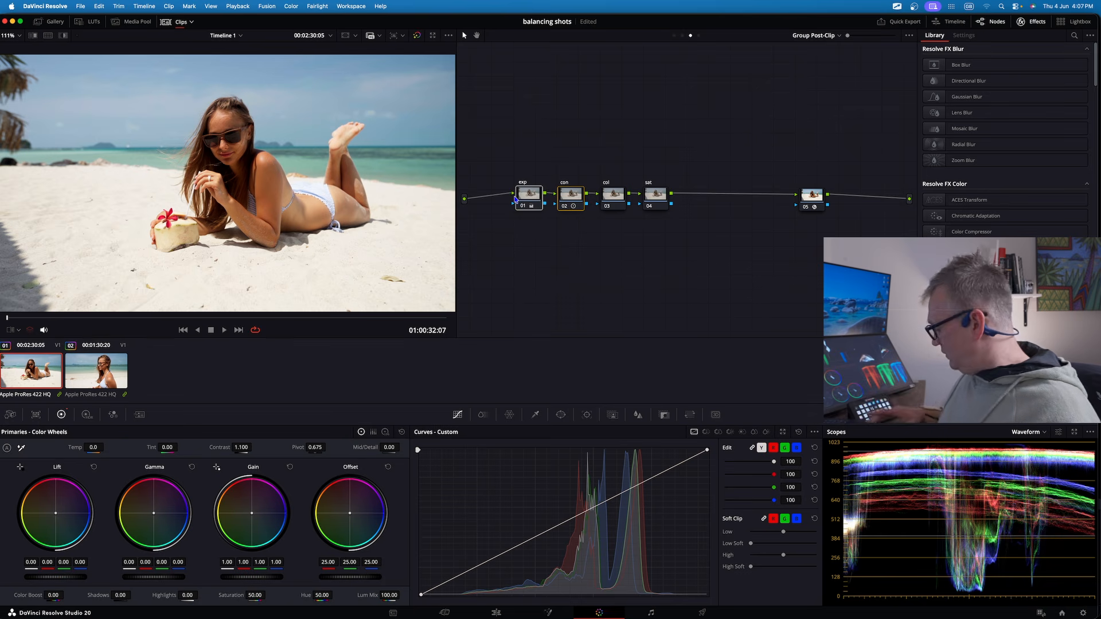
key("shift+d")
key("shift+d")
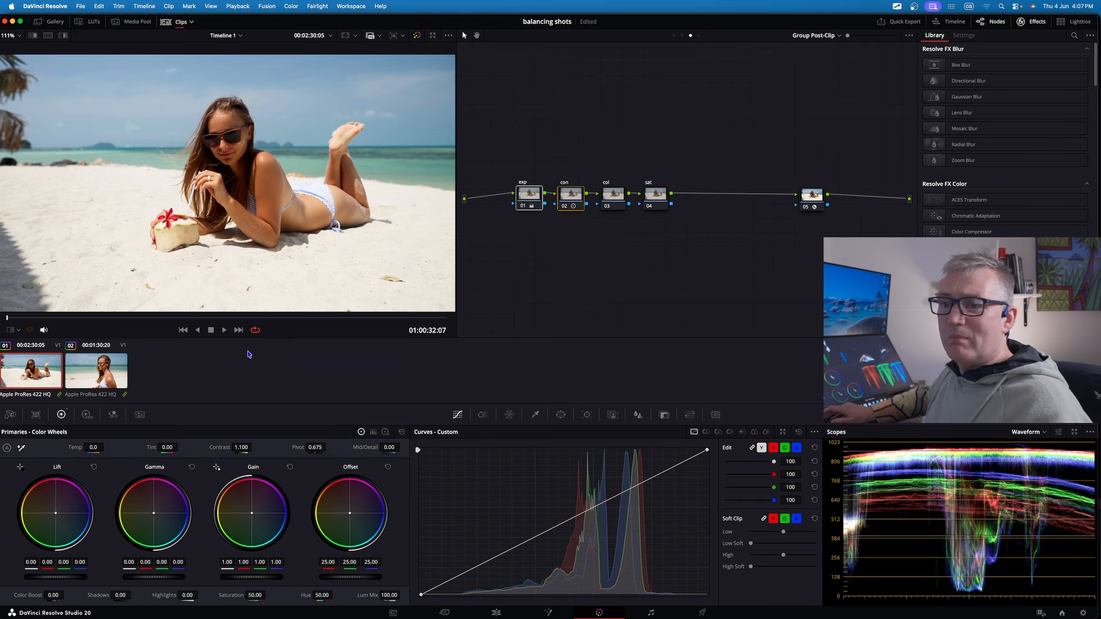
- Check the profile clip with the grade bypassed and restored, and compare both clips' waveforms
left_click(101, 379)
key("shift+d")
key("shift+d")
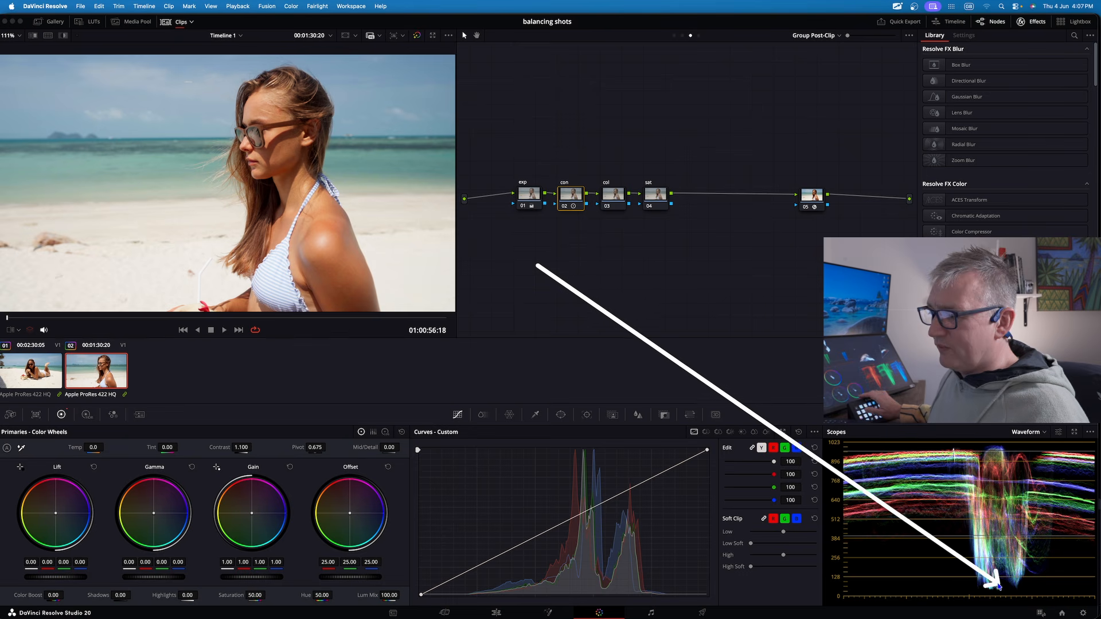
left_click(32, 376)
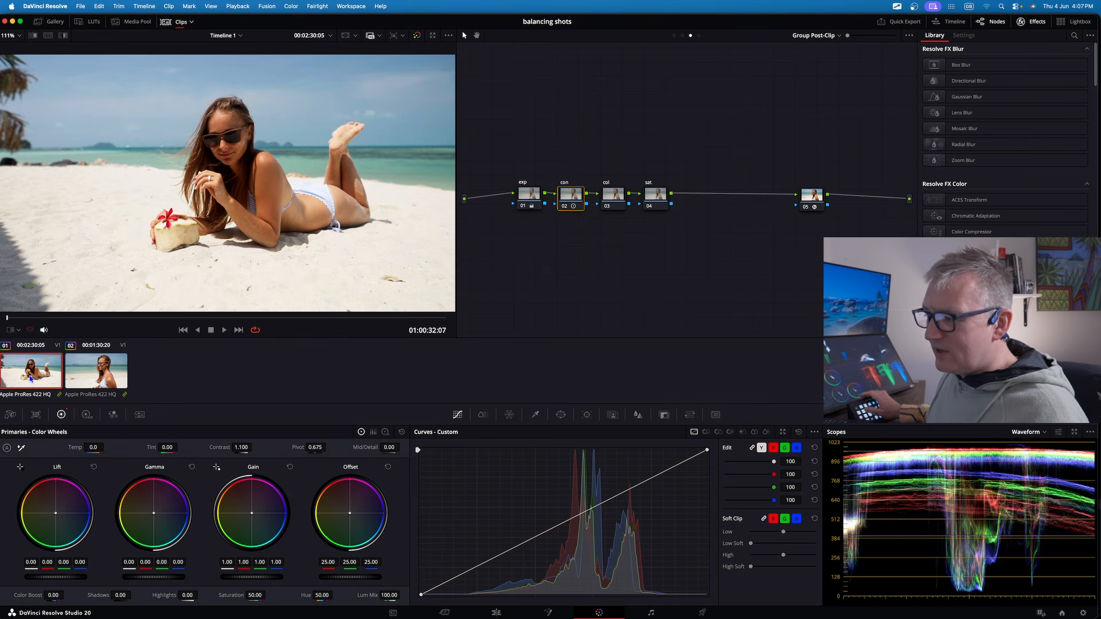
left_click(94, 372)
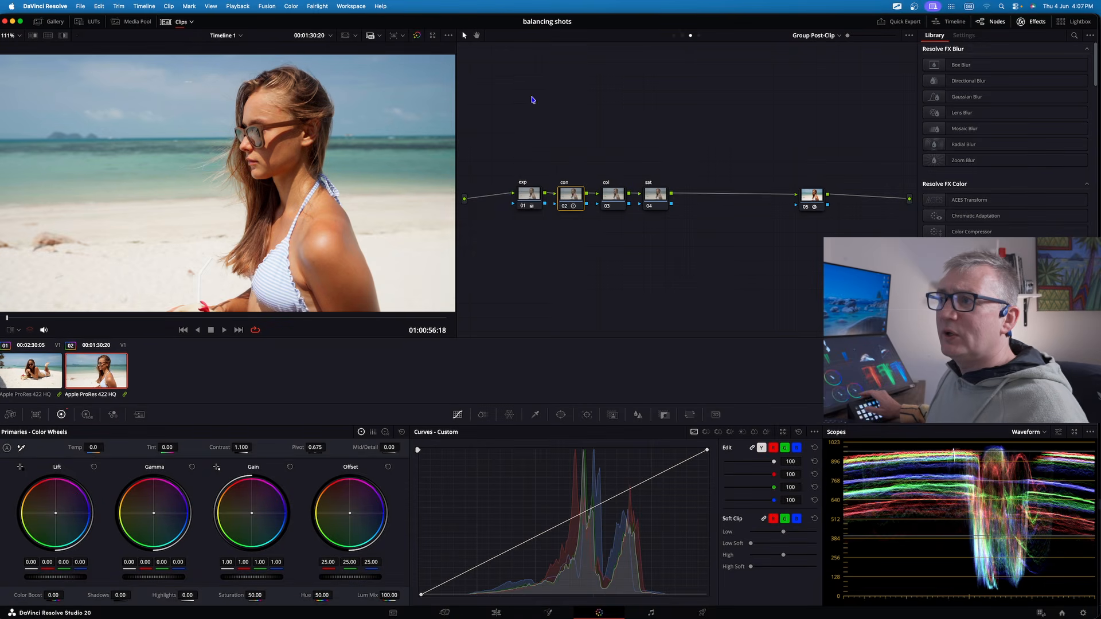
- Lower the profile clip's clip-level exp node Log Shadow to -0.07 and compare its waveform with the first clip's
left_click(683, 36)
left_click(601, 198)
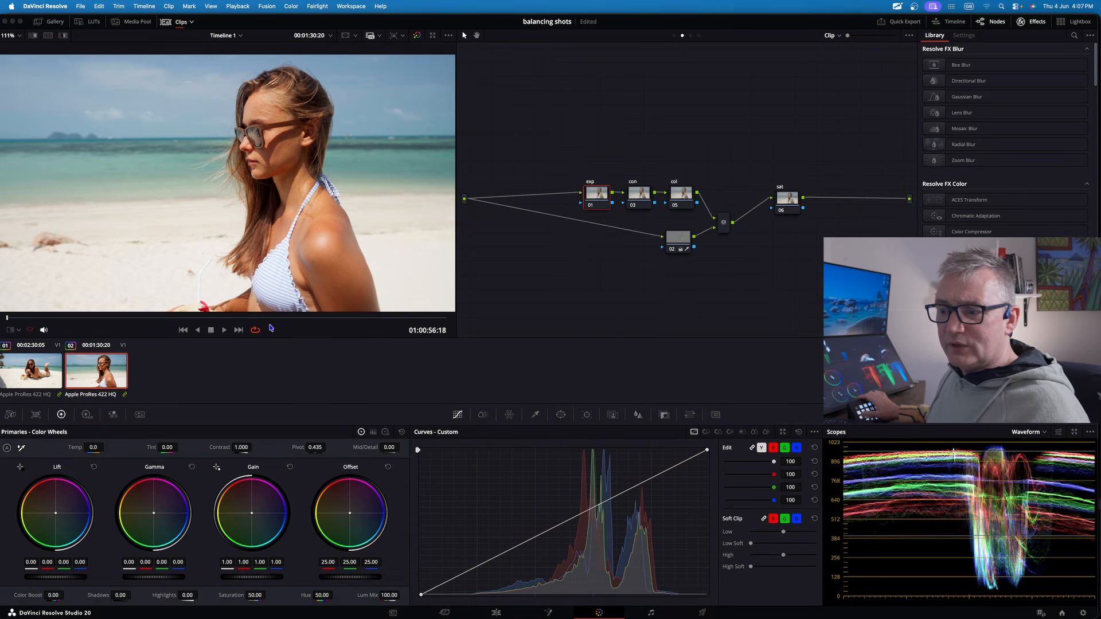
left_click(385, 432)
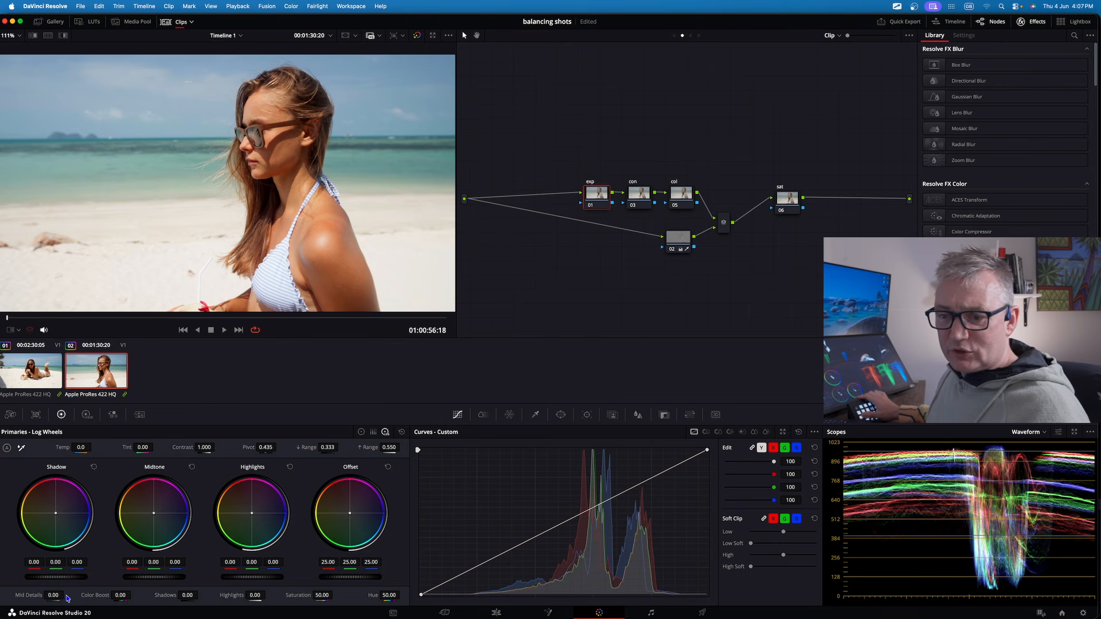
left_click_drag(71, 582, 60, 577)
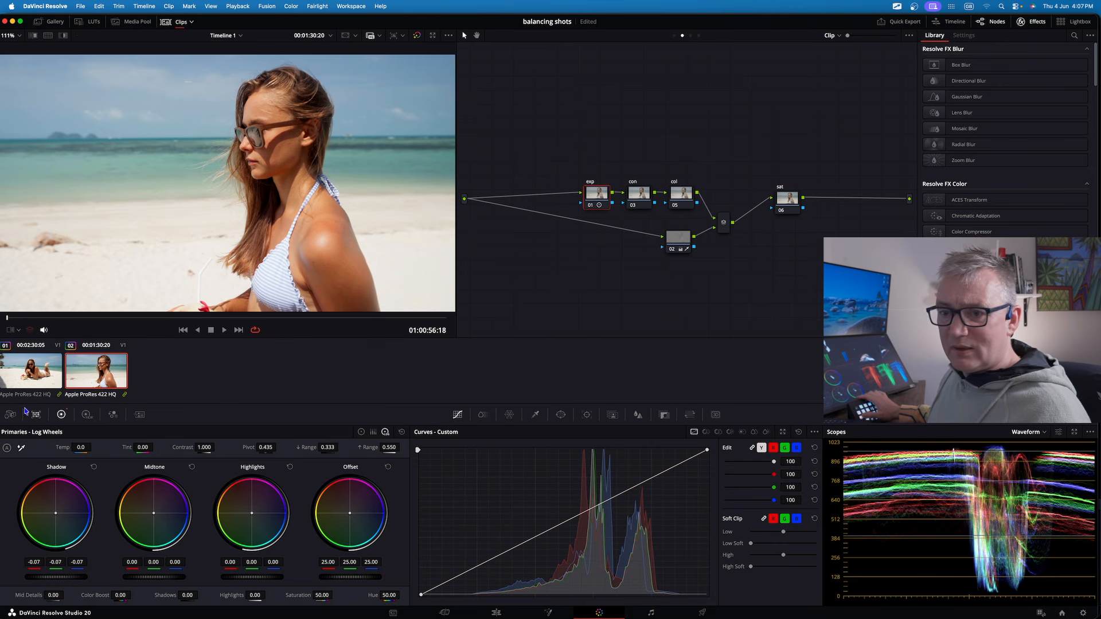
left_click(26, 375)
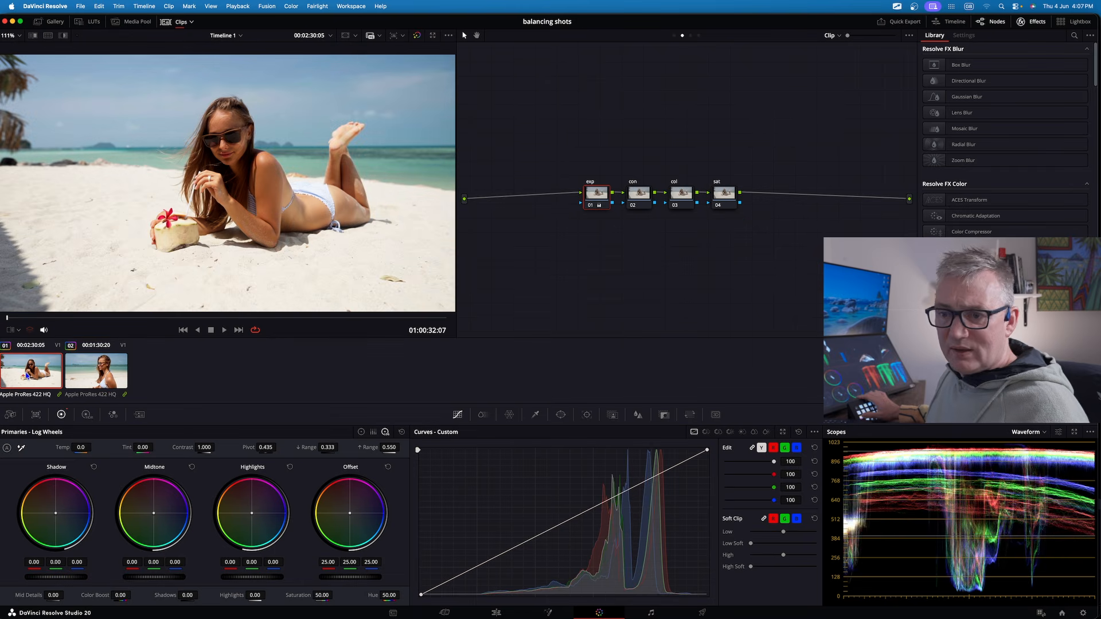
left_click(94, 383)
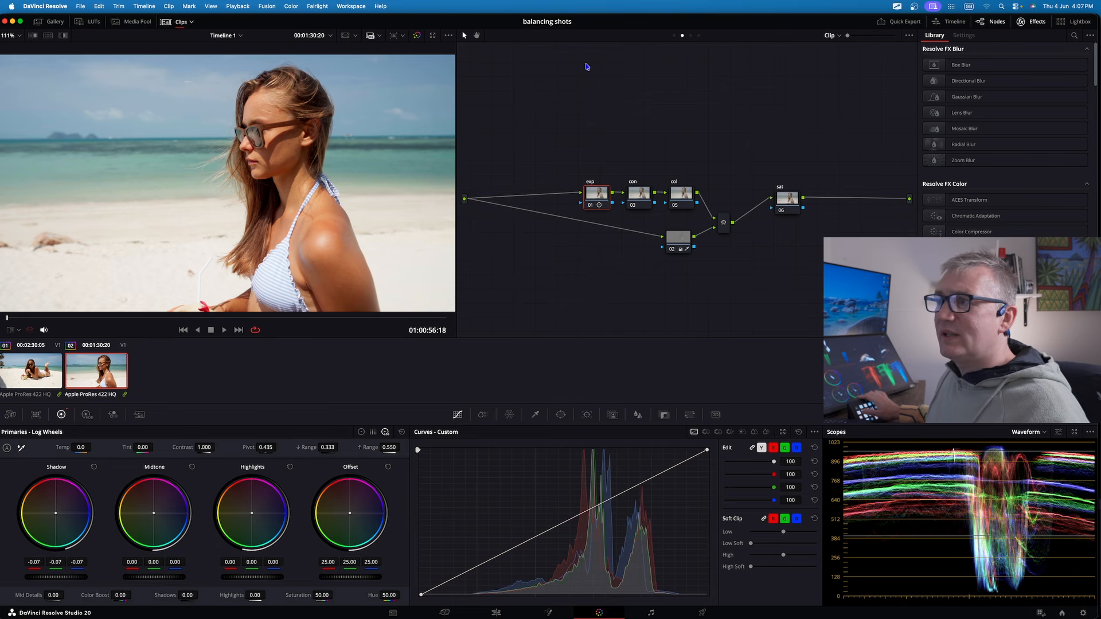
- Tint the post-clip col node: Lift R -0.02, B 0.03; Gain R 0.97, G 1.01; Gamma R 0.02, G -0.01, B -0.01
left_click(691, 36)
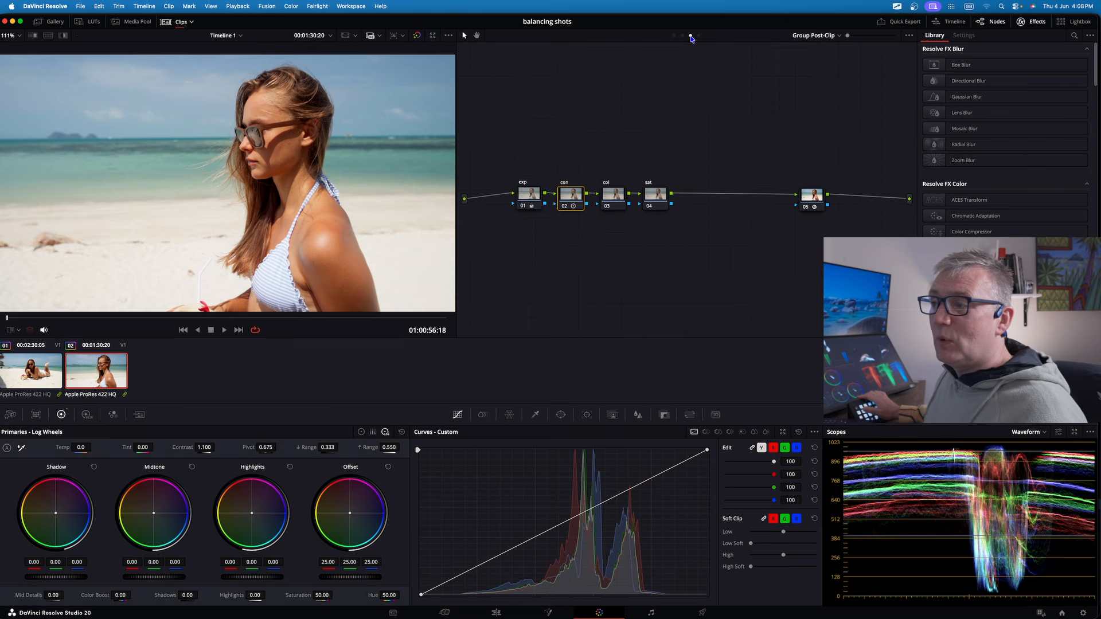
left_click(605, 189)
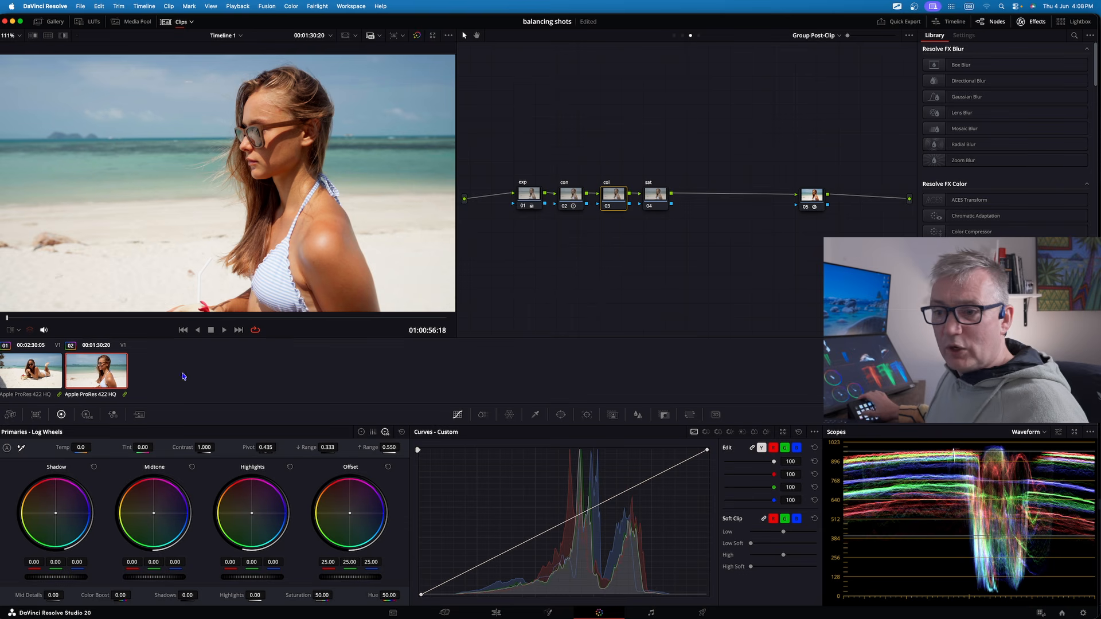
left_click(361, 432)
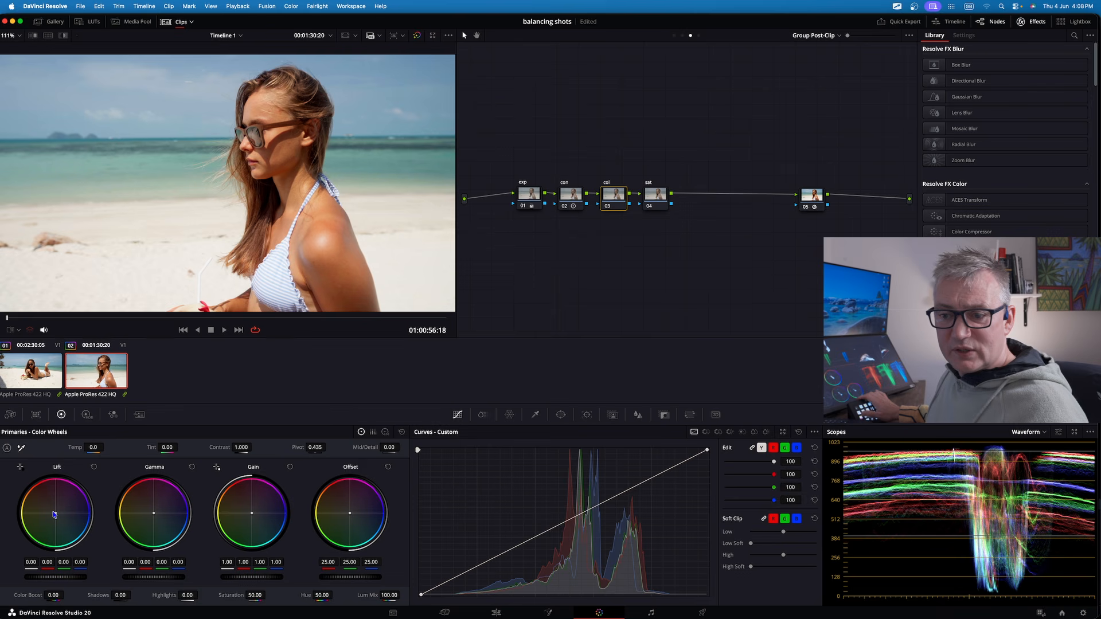
left_click_drag(56, 514, 58, 514)
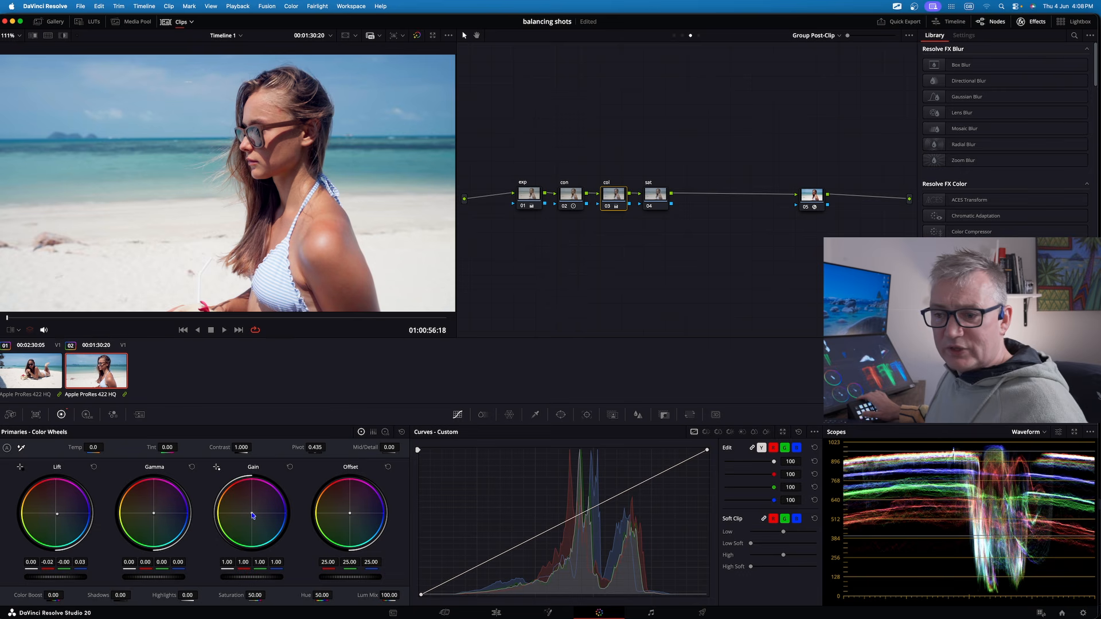
left_click_drag(252, 515, 253, 517)
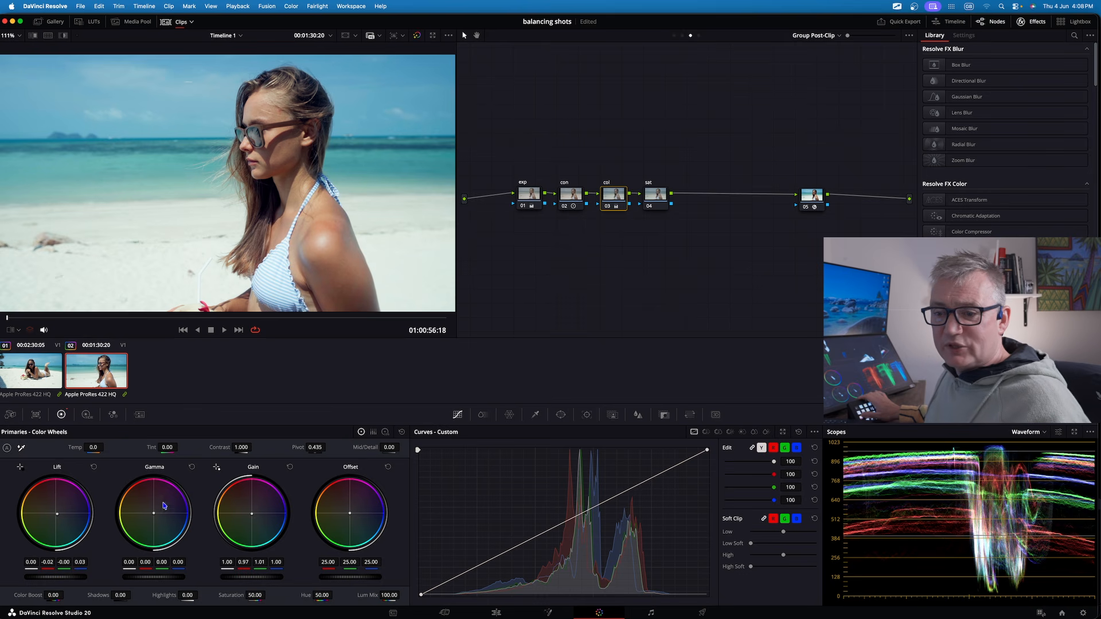
left_click_drag(155, 516, 153, 510)
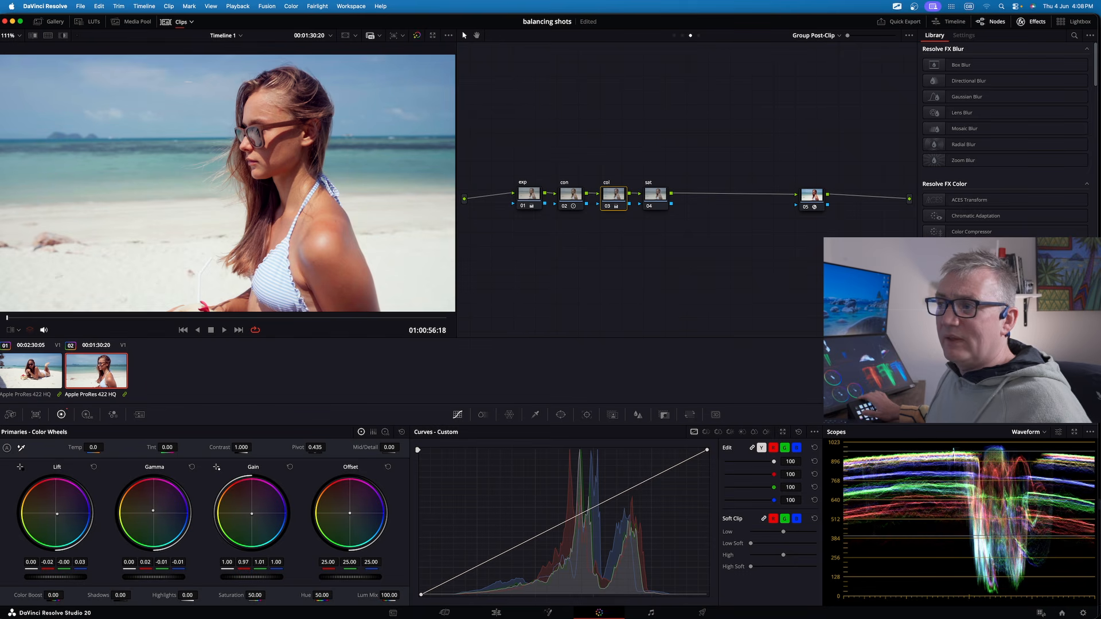
- Bypass and restore the post-clip col node to compare the tint before and after
left_click(607, 208)
left_click(607, 208)
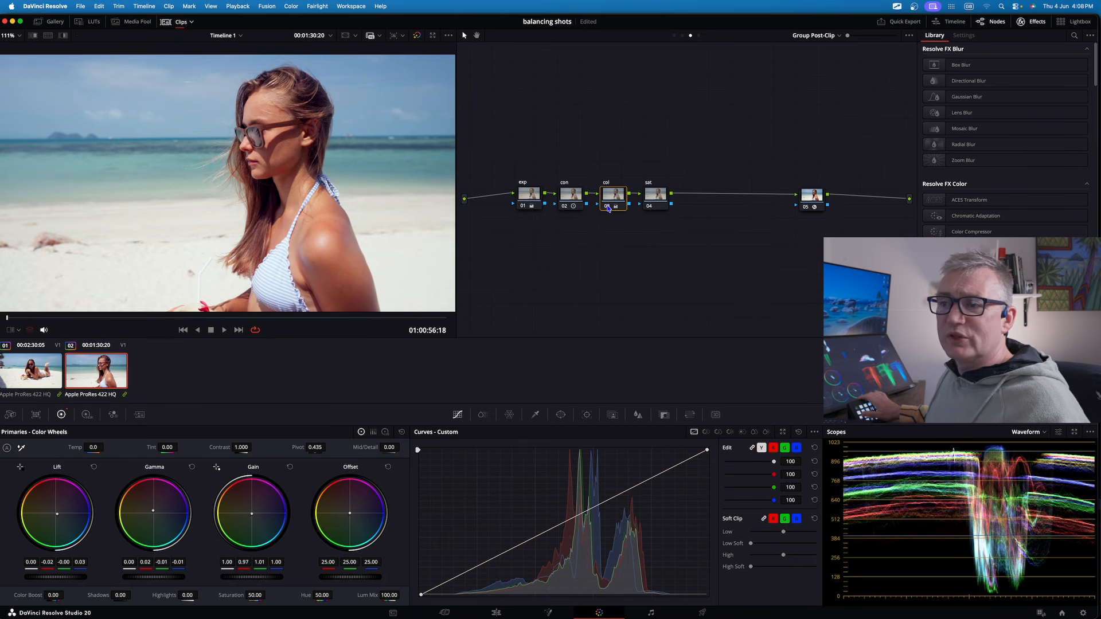
left_click(609, 207)
left_click(609, 207)
- Make the post-clip sat node active and switch the scope to Vectorscope
left_click(656, 199)
key("ctrl+Tab")
left_click_drag(745, 310, 1012, 432)
key("Escape")
left_click(1013, 434)
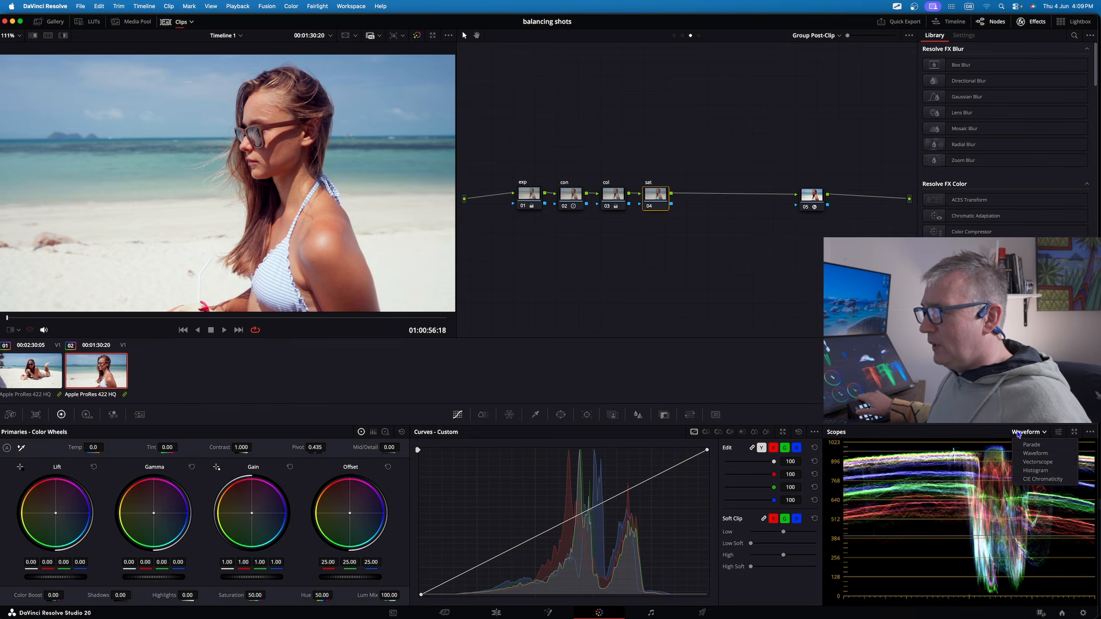
left_click(1035, 464)
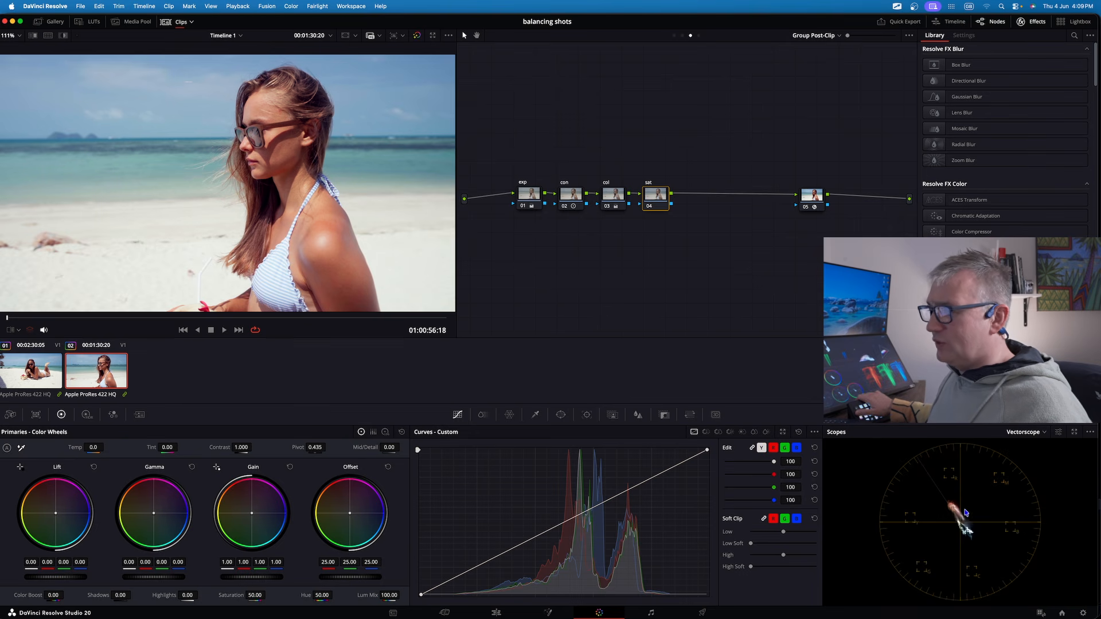
- Examine the vectorscope on the profile clip's coconut frame and on the first clip
left_click_drag(96, 315, 176, 323)
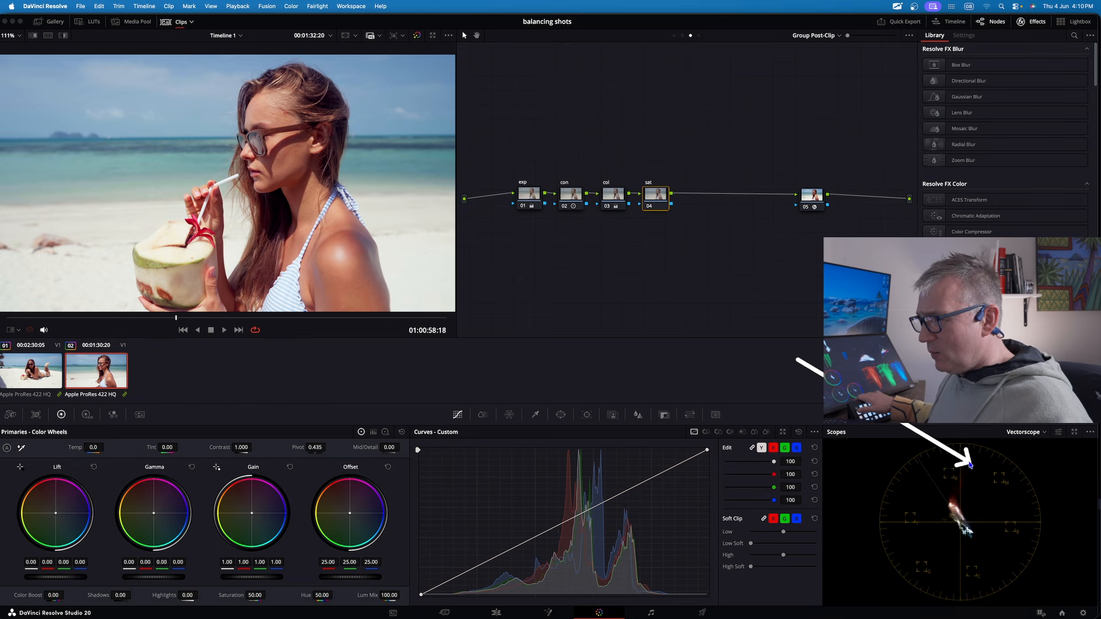
left_click_drag(274, 265, 200, 230)
key("Escape")
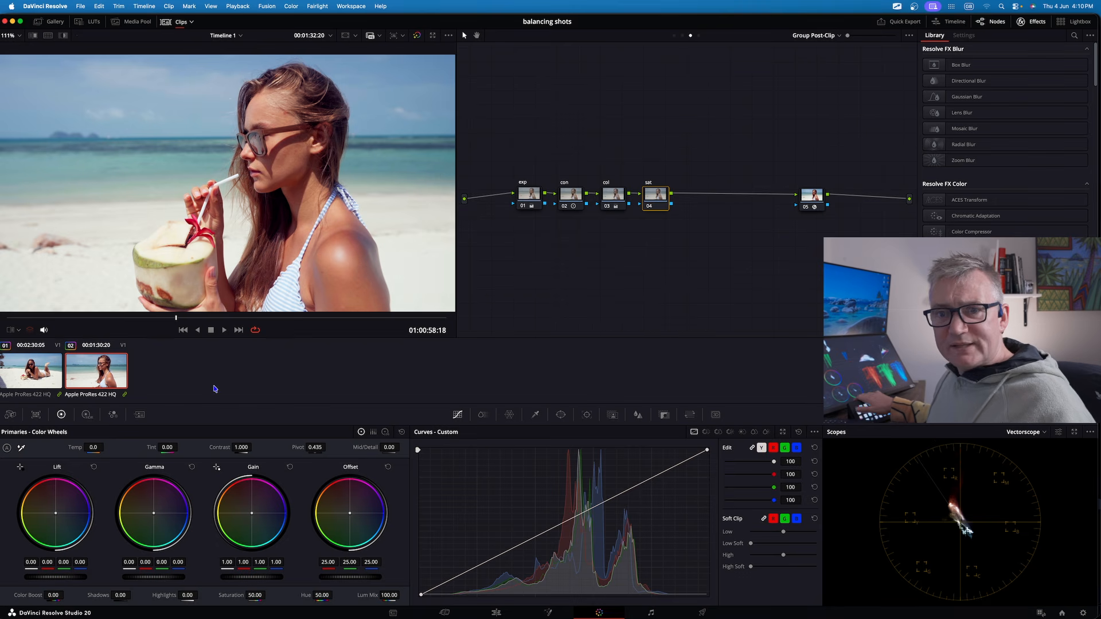
left_click(27, 377)
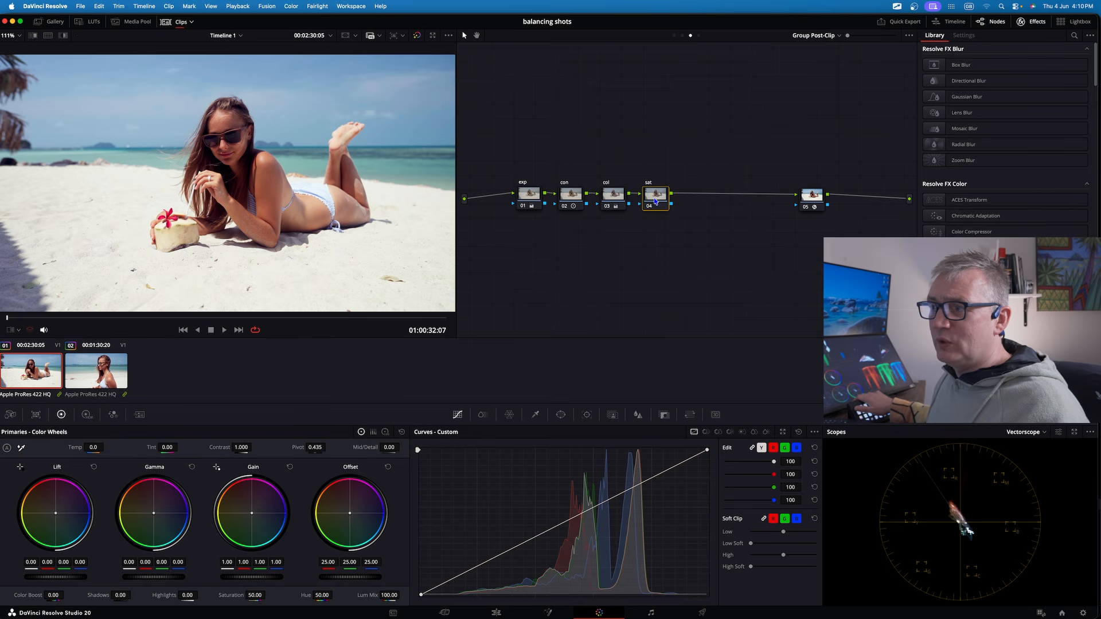
- Space the sat node away from col, apply the Six Vector - Magenta preset to it, and turn on the highlight view
left_click_drag(656, 200, 694, 201)
left_click_drag(545, 275, 274, 63)
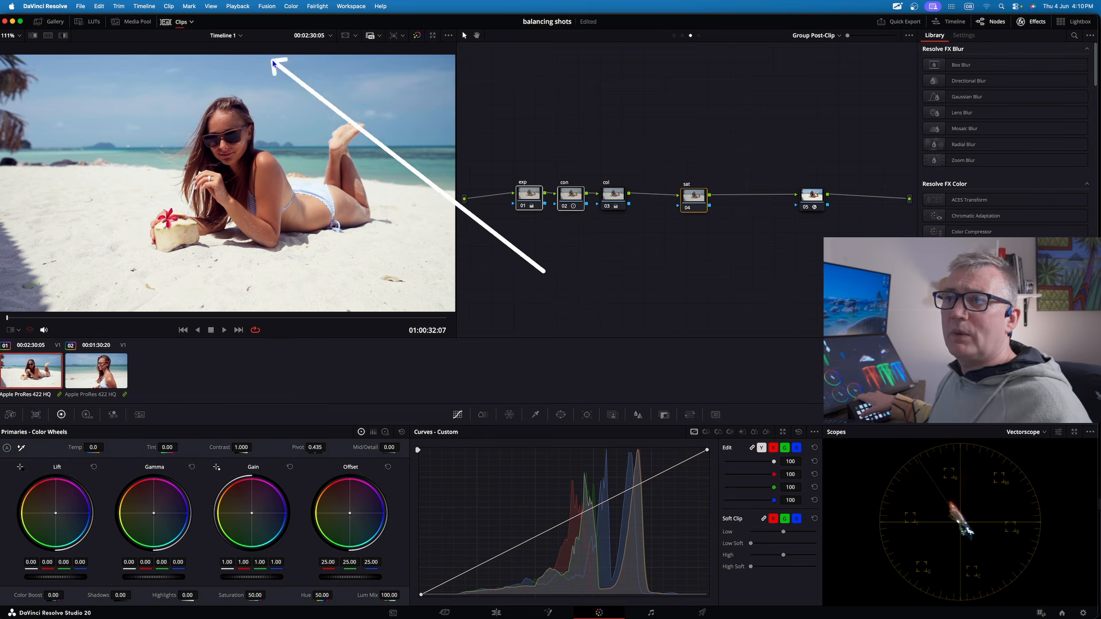
left_click(288, 6)
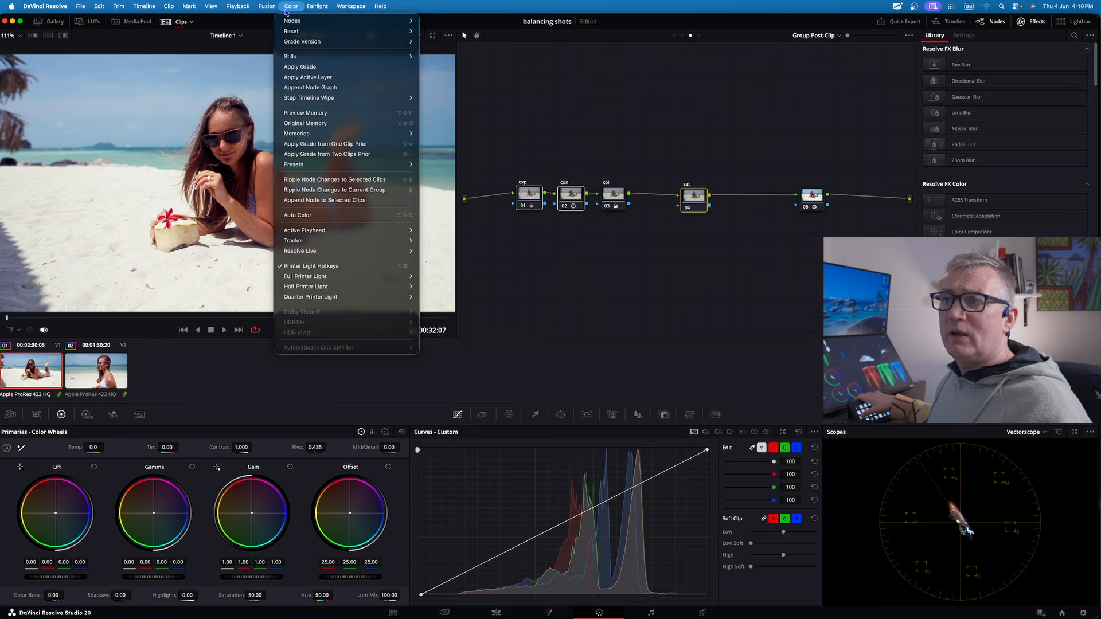
mouse_move(328, 165)
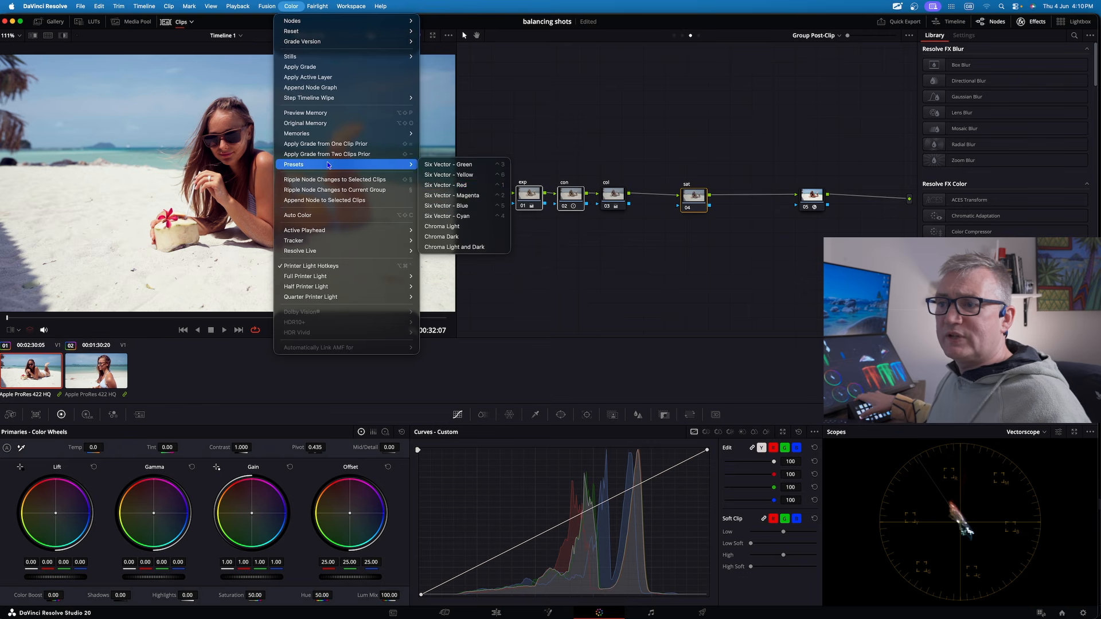
left_click(475, 195)
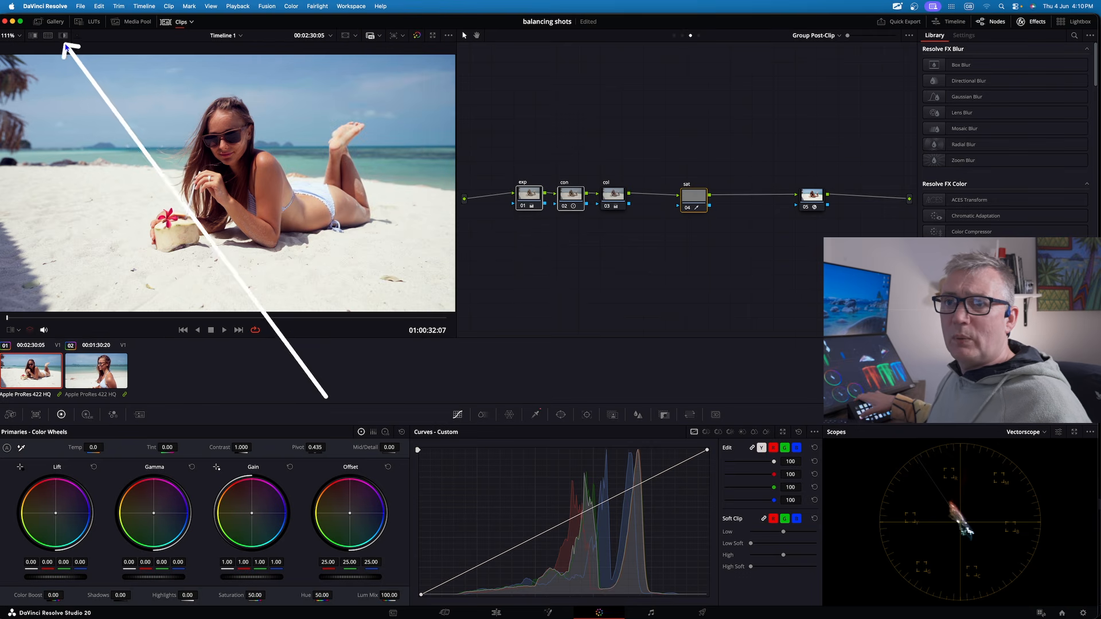
left_click(63, 35)
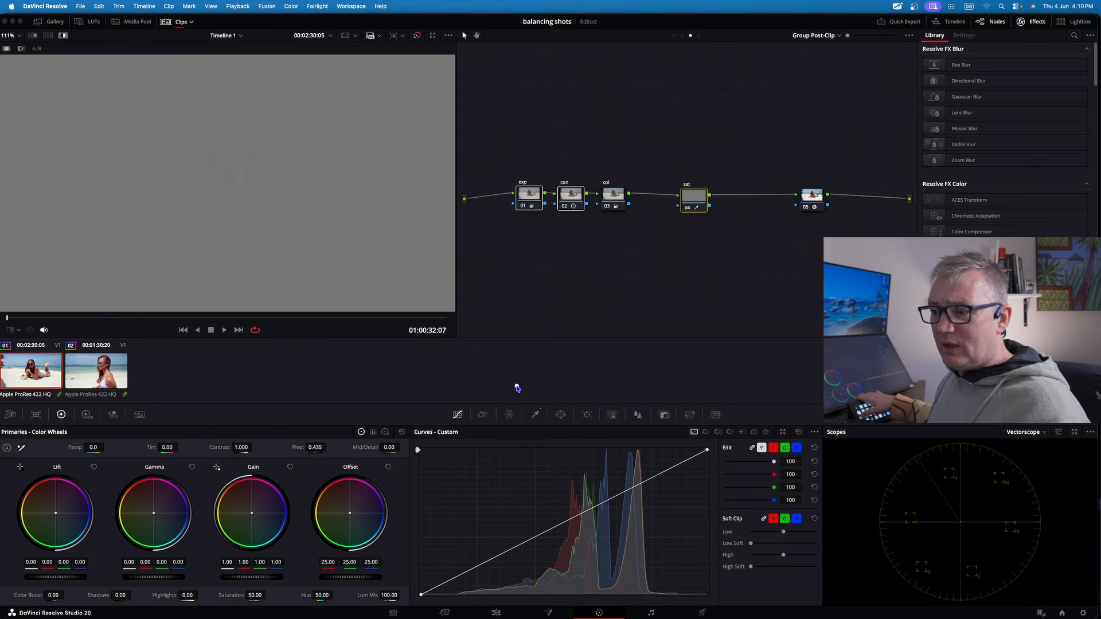
- Refine the sat node's HSL qualifier with Hue Center 22.2, Luminance Low 58.9 and Saturation Low 4.9 to isolate the red flower
left_click(535, 415)
left_click_drag(454, 486, 478, 486)
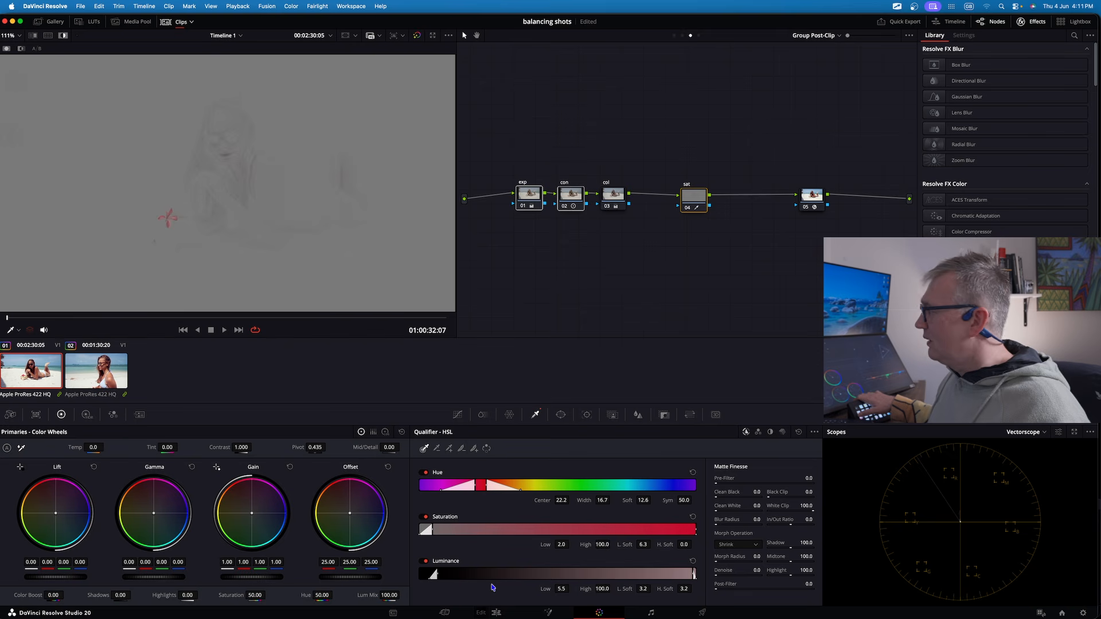
mouse_move(106, 91)
left_mouse_down()
mouse_move(236, 184)
mouse_move(239, 104)
mouse_move(201, 154)
mouse_move(214, 192)
mouse_move(233, 195)
mouse_move(413, 480)
mouse_move(441, 548)
left_mouse_up()
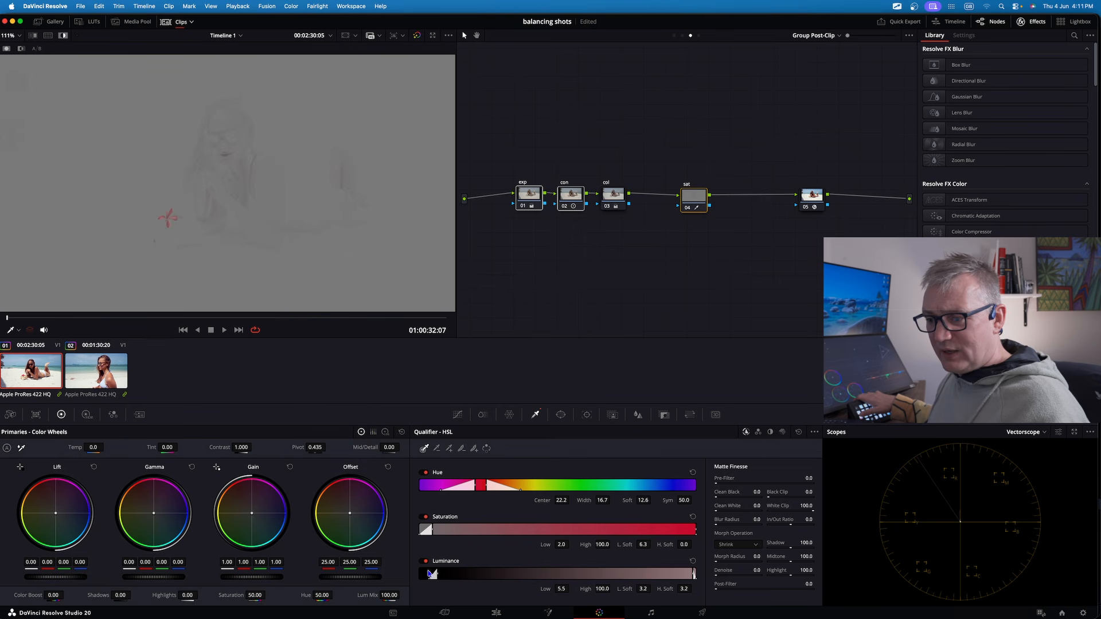
left_click_drag(543, 589, 572, 589)
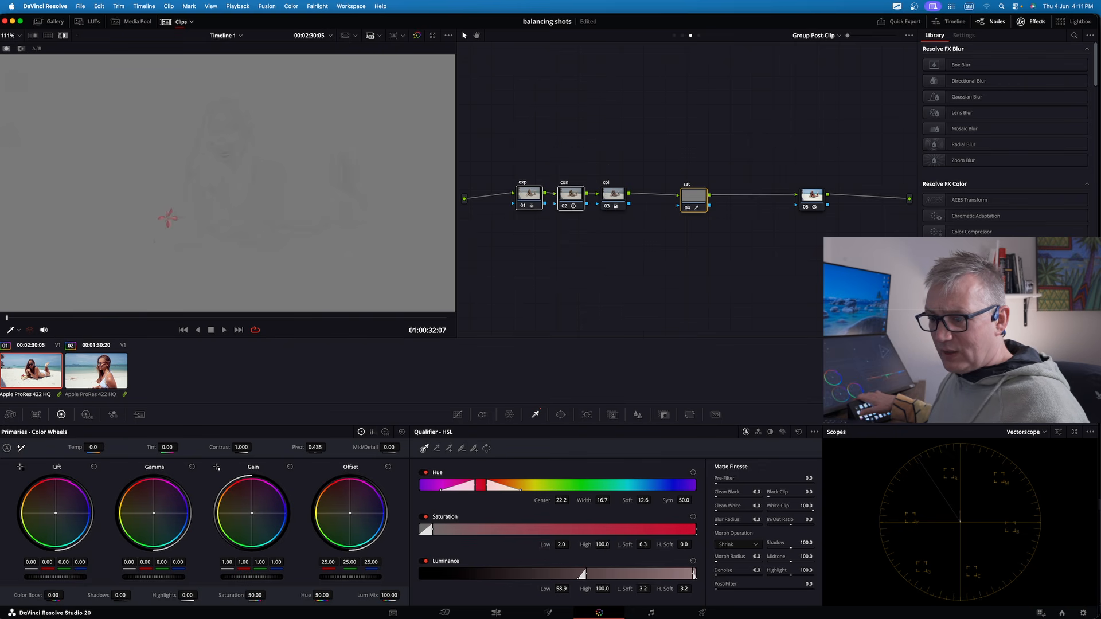
left_click_drag(572, 544, 572, 544)
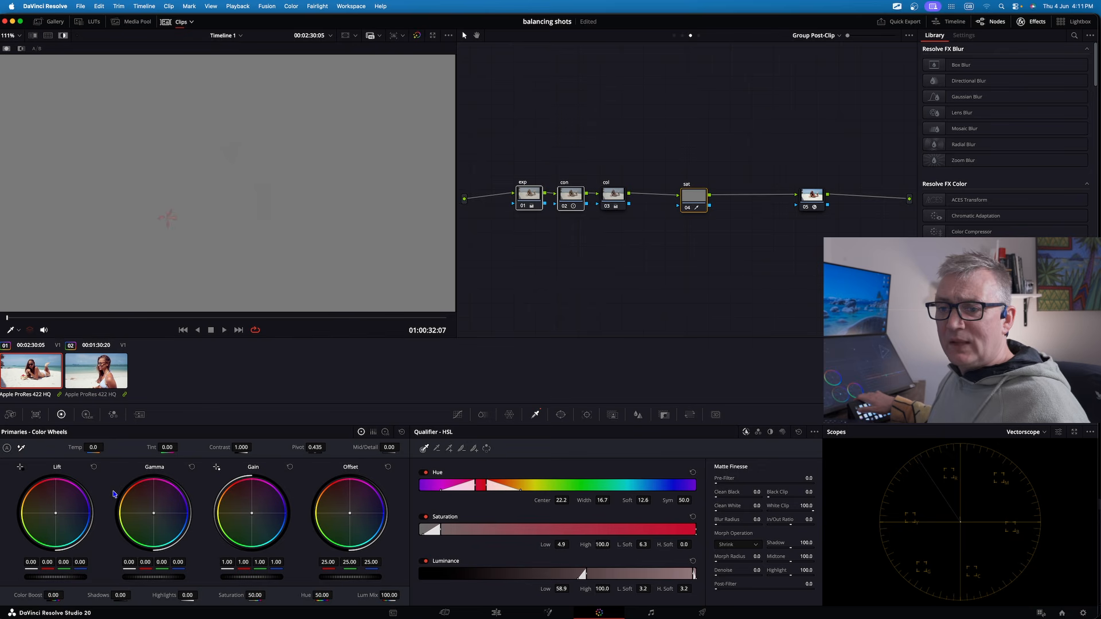
- Check the highlighted red selection on the profile clip's coconut frame and on the first clip
left_click(83, 376)
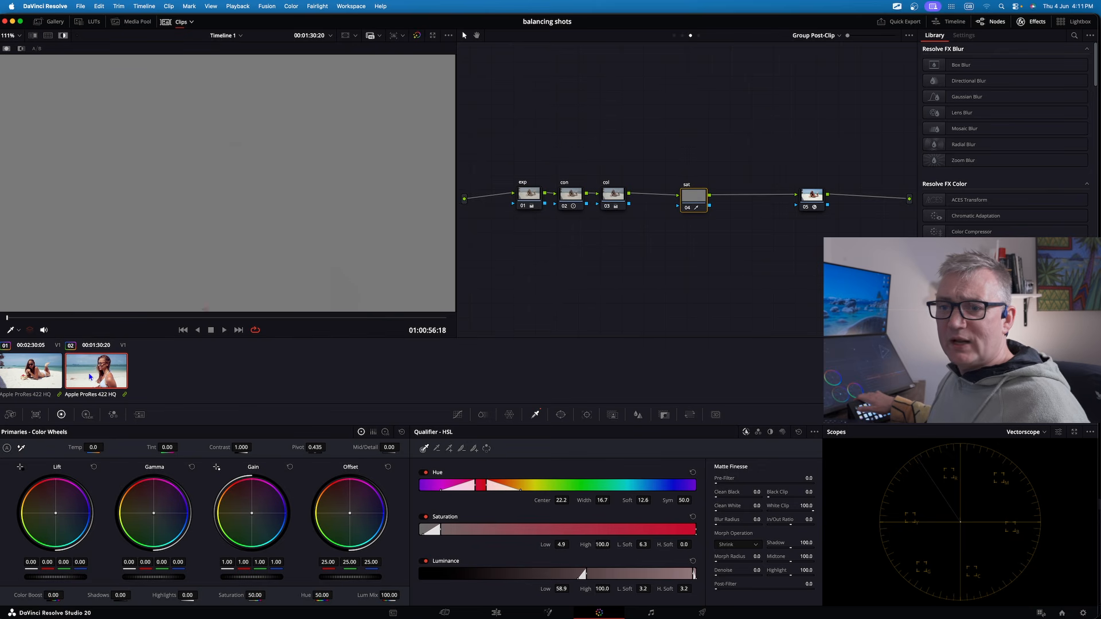
left_click_drag(62, 320, 179, 316)
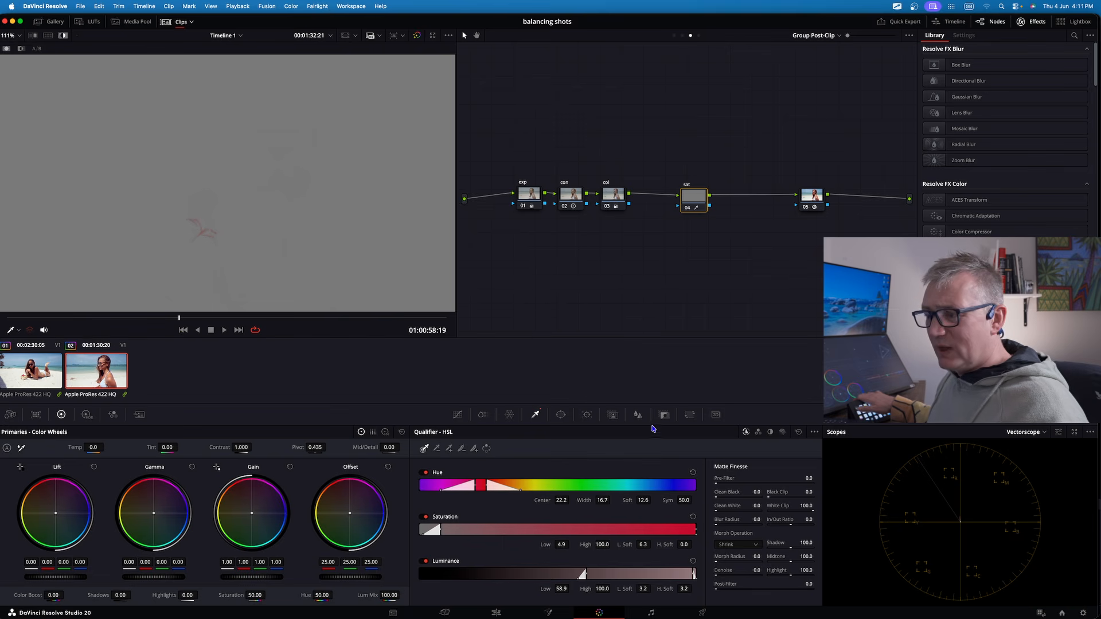
left_click(20, 376)
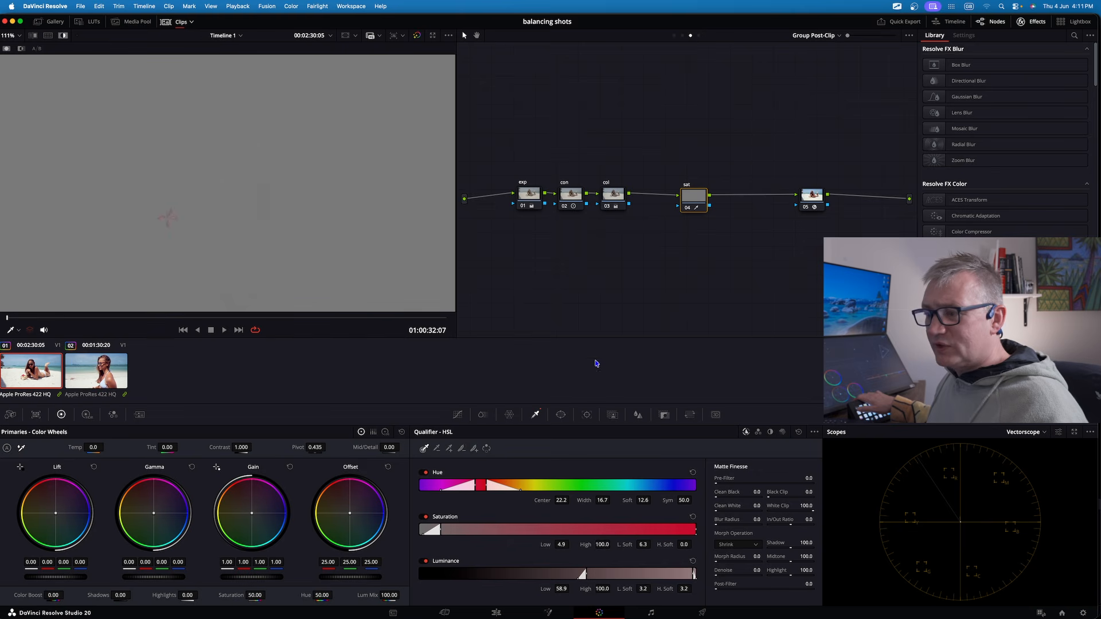
- Set the sat node's Key Output Gain to 1.598 and turn off the highlight view
left_click(665, 414)
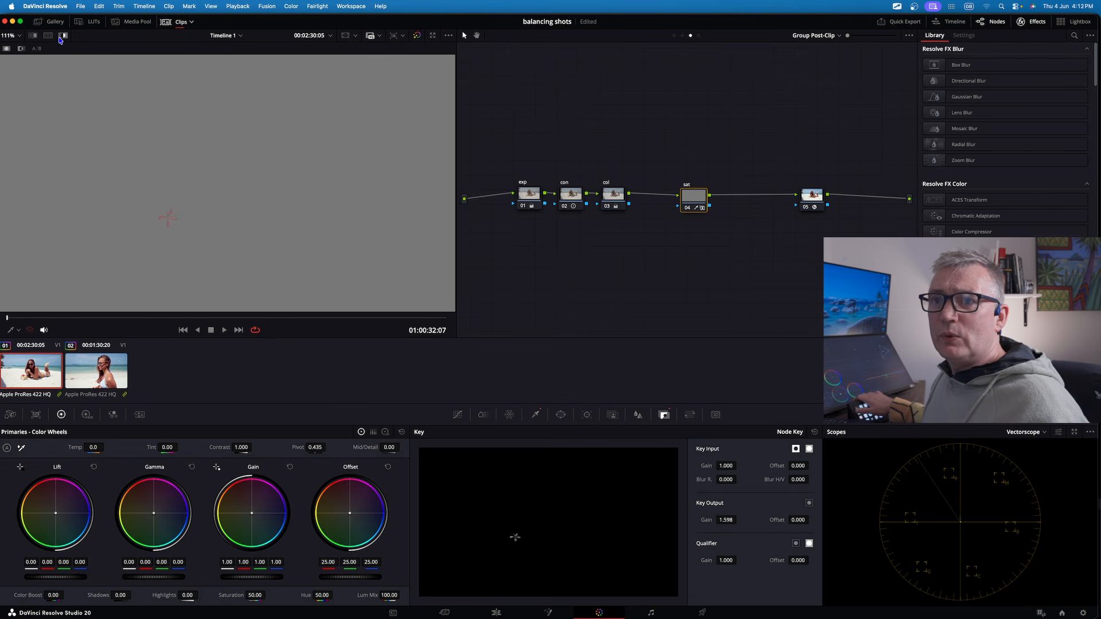
key("ctrl+a")
mouse_move(231, 208)
left_mouse_down()
mouse_move(109, 99)
mouse_move(67, 36)
left_mouse_up()
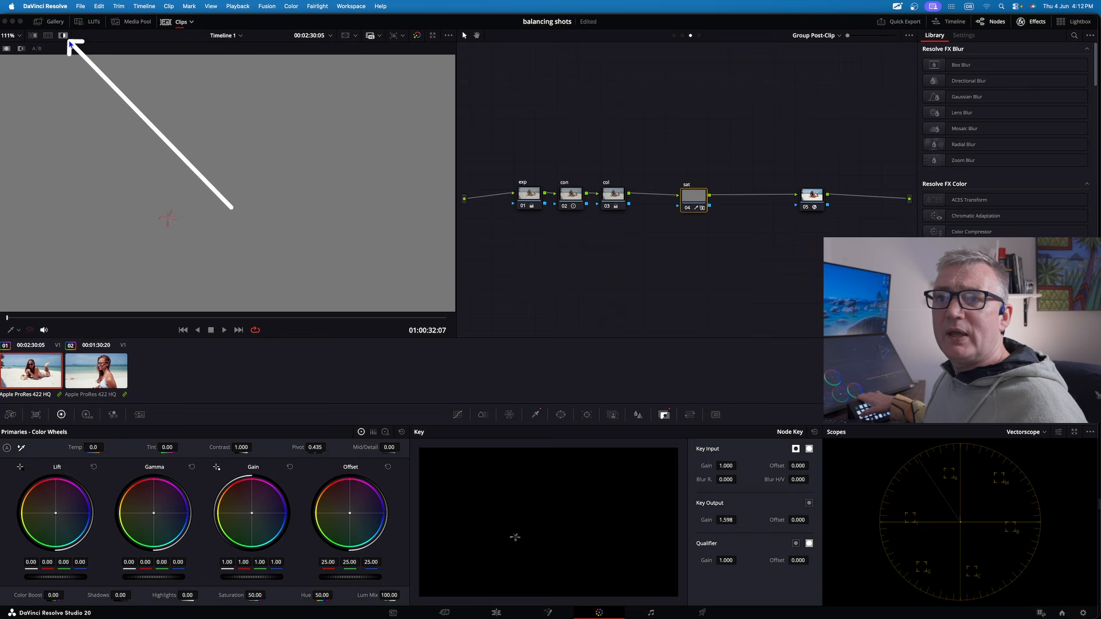
left_click(62, 35)
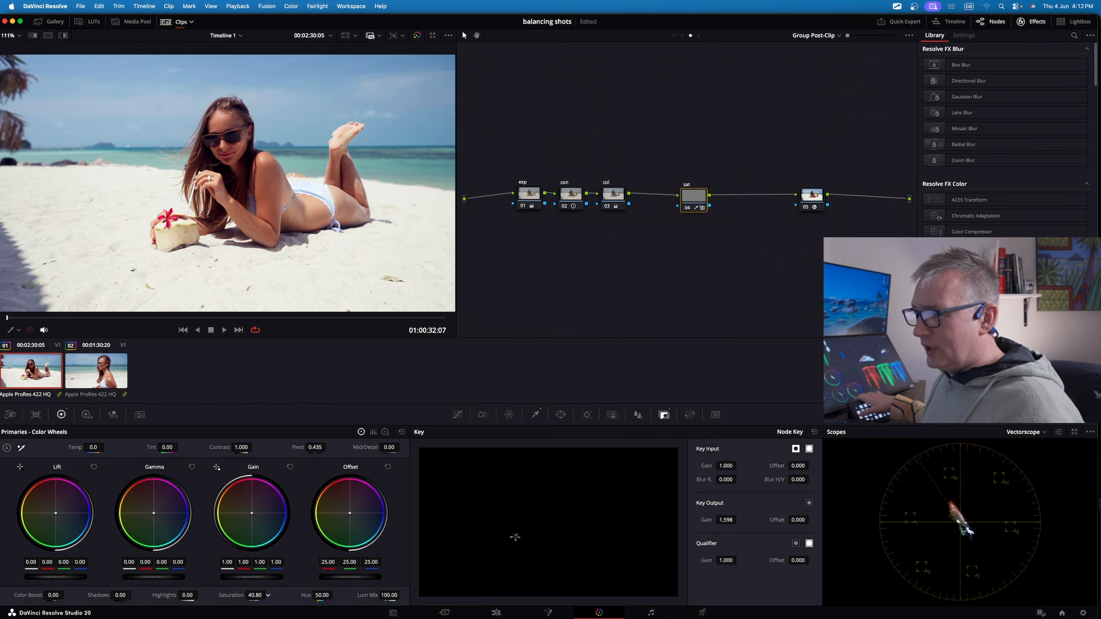
- Lower the sat node's Saturation to 33.40 and view the profile clip
left_click_drag(268, 595, 270, 595)
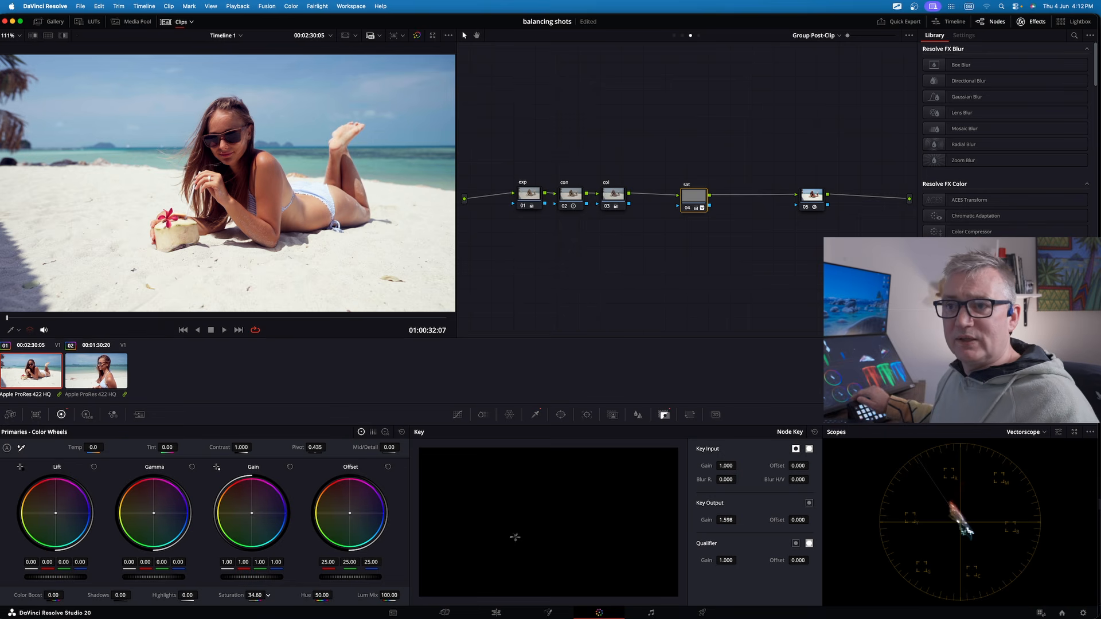
left_click_drag(268, 595, 267, 595)
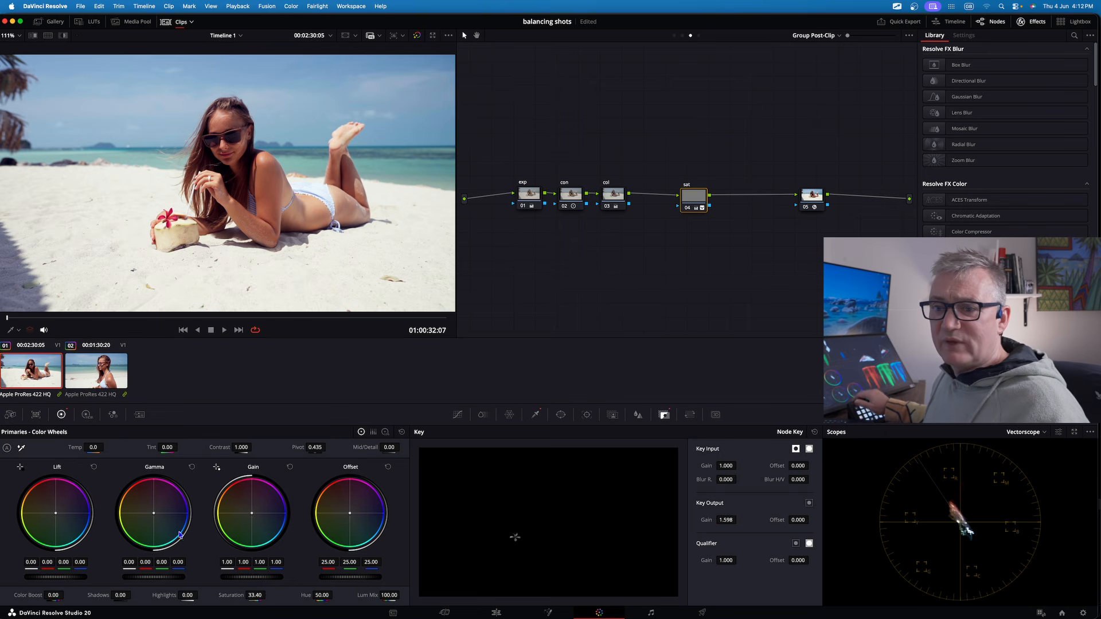
left_click(93, 375)
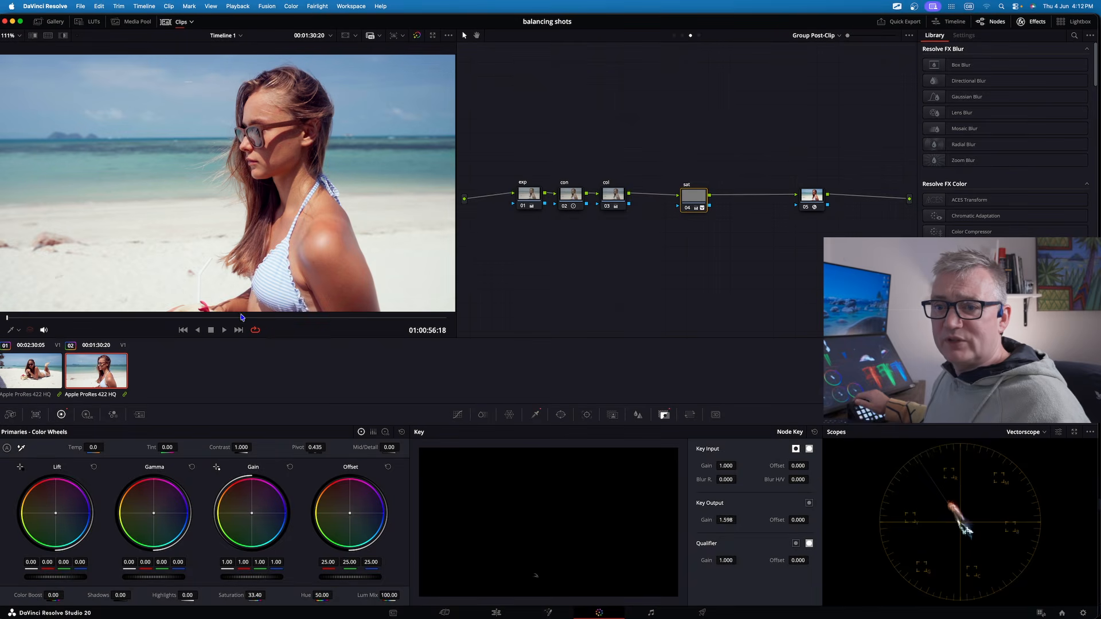
- Go to the profile clip's coconut frame and compare the red flower with the sat node disabled and enabled
left_click(58, 319)
left_click_drag(57, 319, 221, 345)
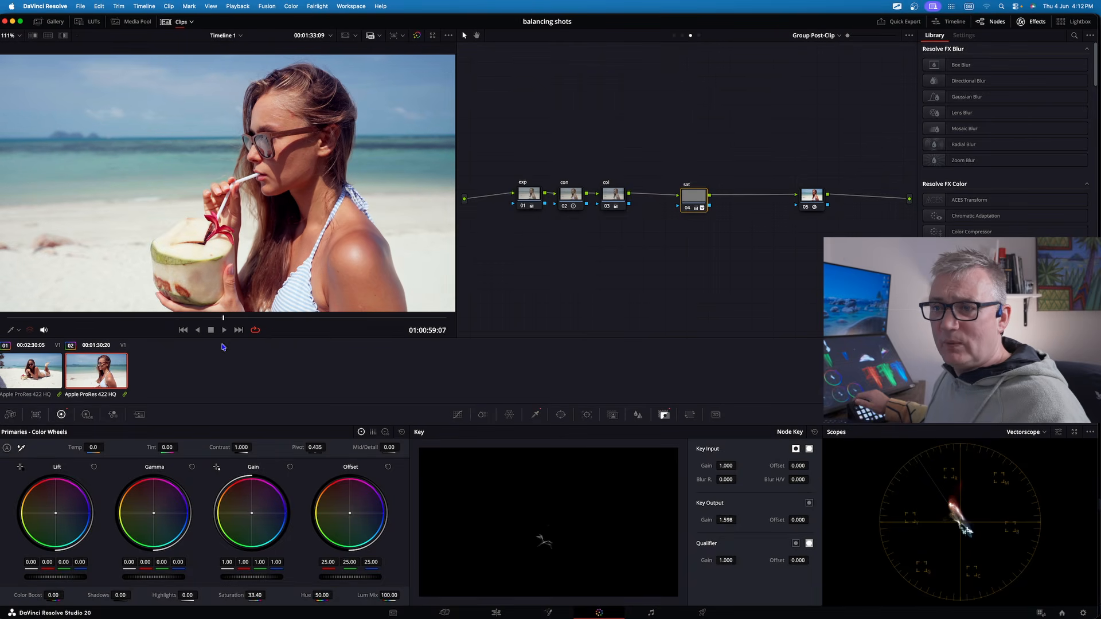
left_click(687, 208)
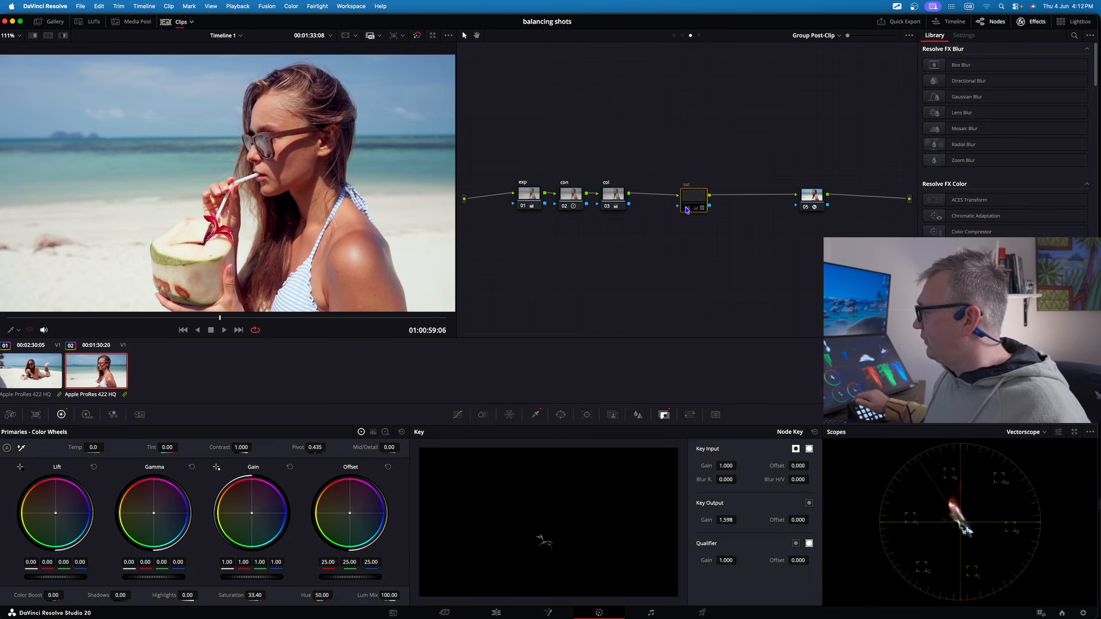
left_click(687, 208)
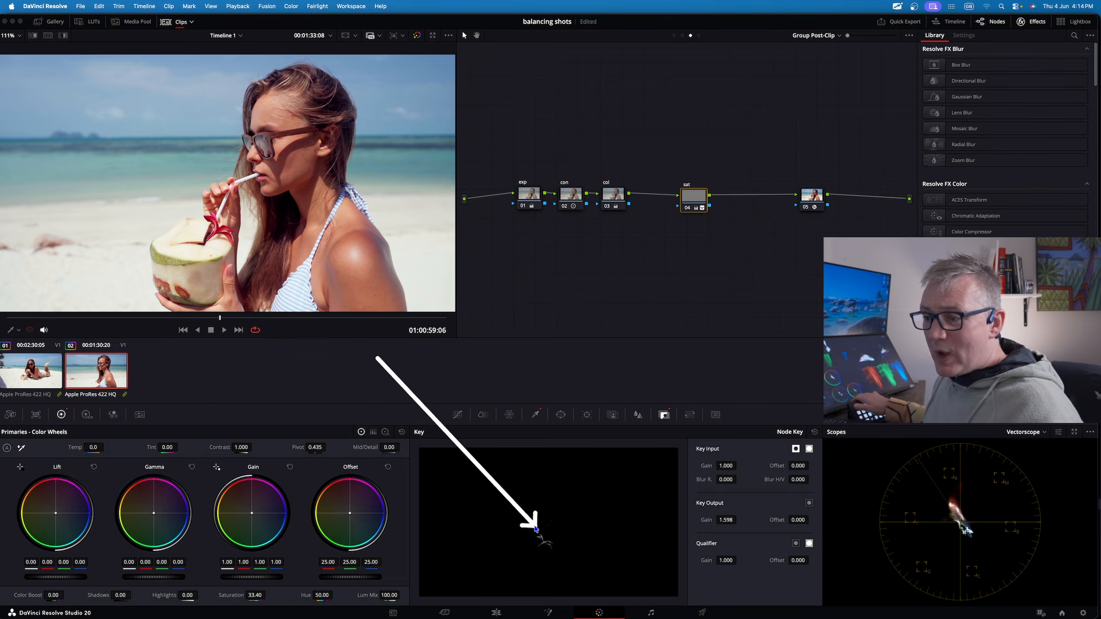
mouse_move(544, 525)
left_mouse_down()
mouse_move(545, 510)
mouse_move(545, 526)
mouse_move(740, 435)
mouse_move(545, 521)
left_mouse_up()
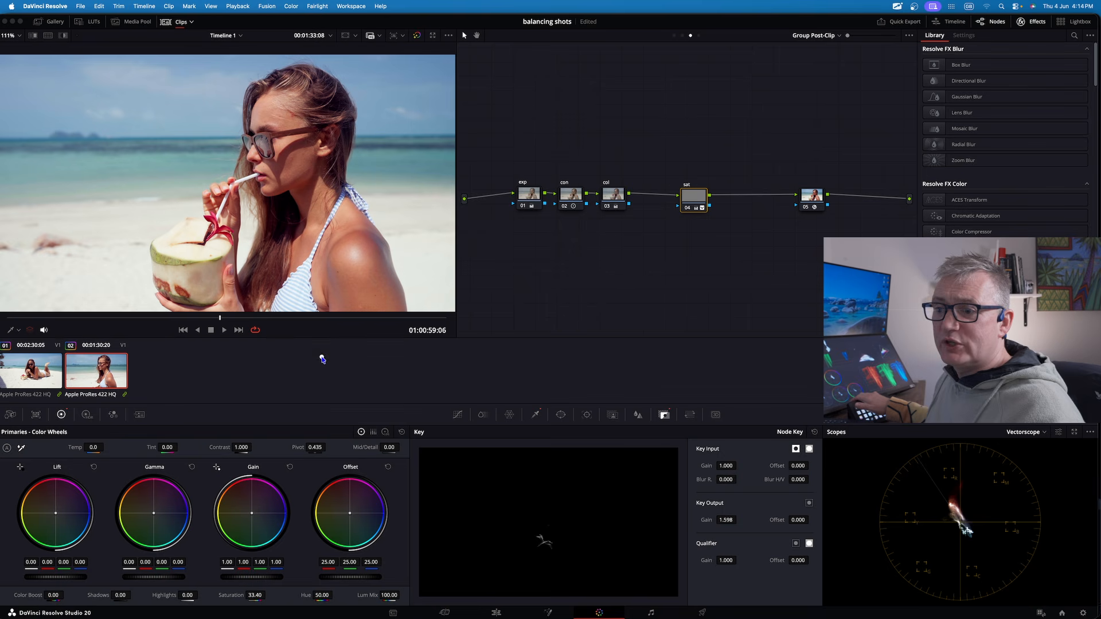
left_click(688, 209)
left_click(687, 208)
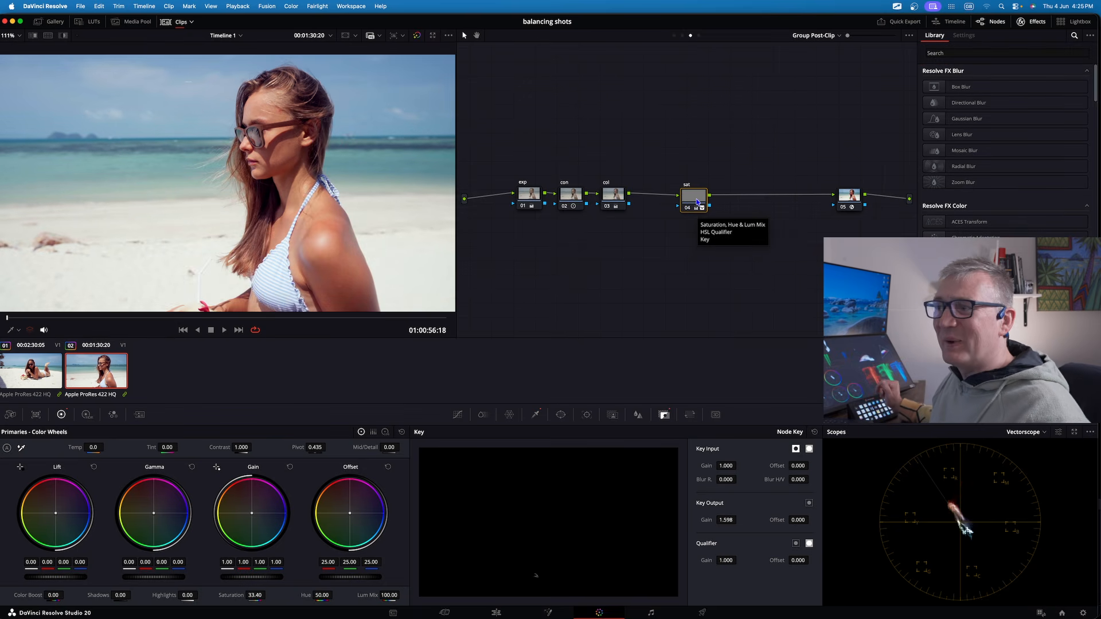
- Add a serial node after the sat node and apply the Film Look Creator effect to it
right_click(697, 202)
mouse_move(720, 244)
left_click(807, 244)
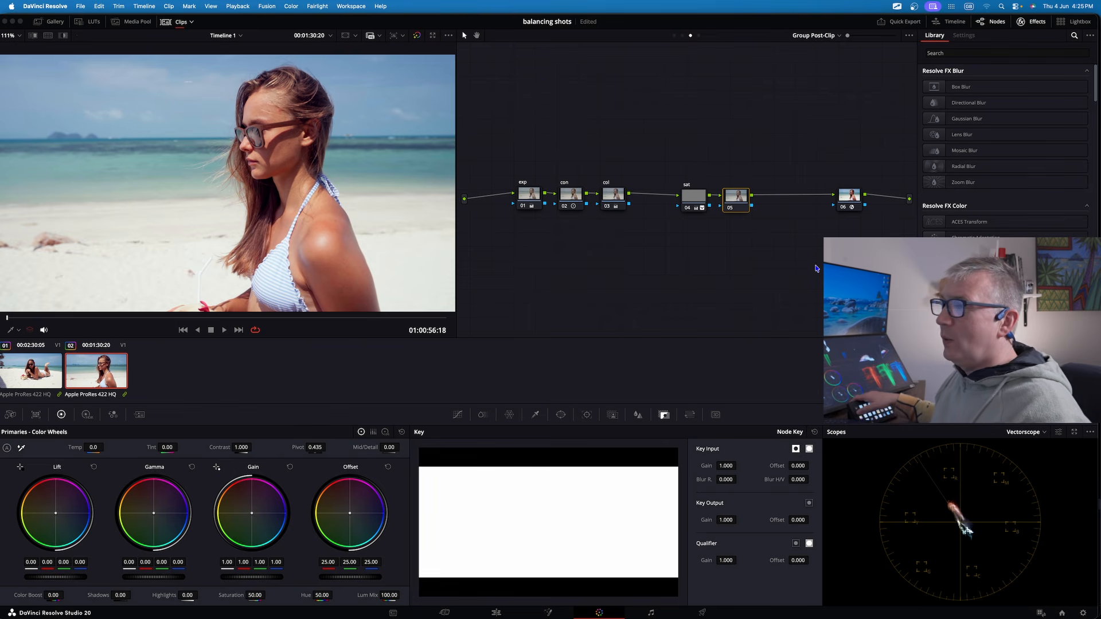
left_click(958, 53)
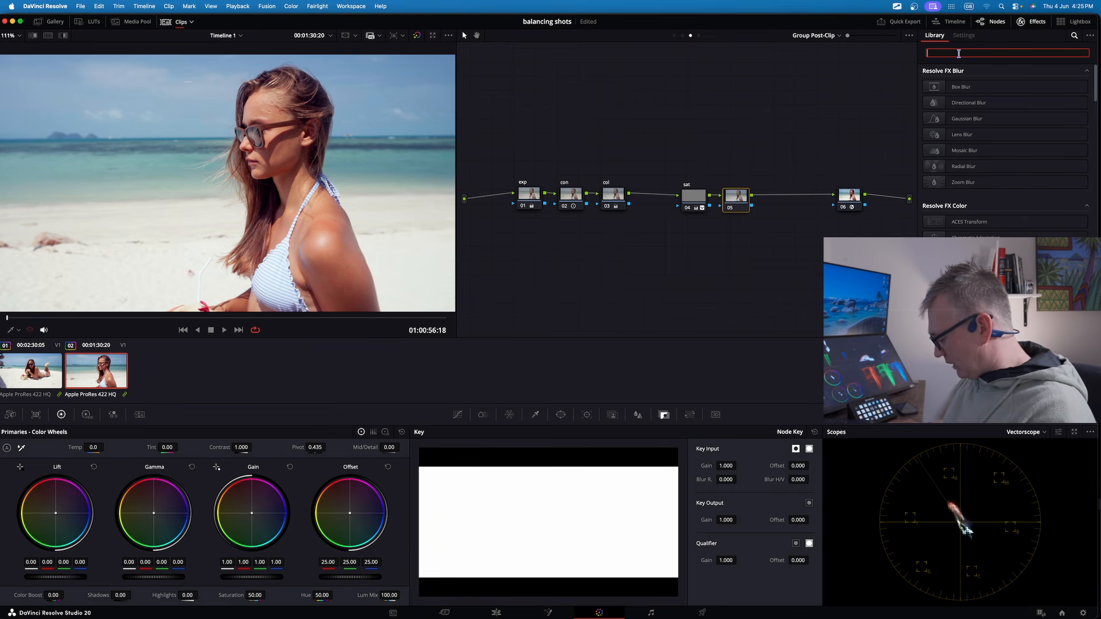
type("fil")
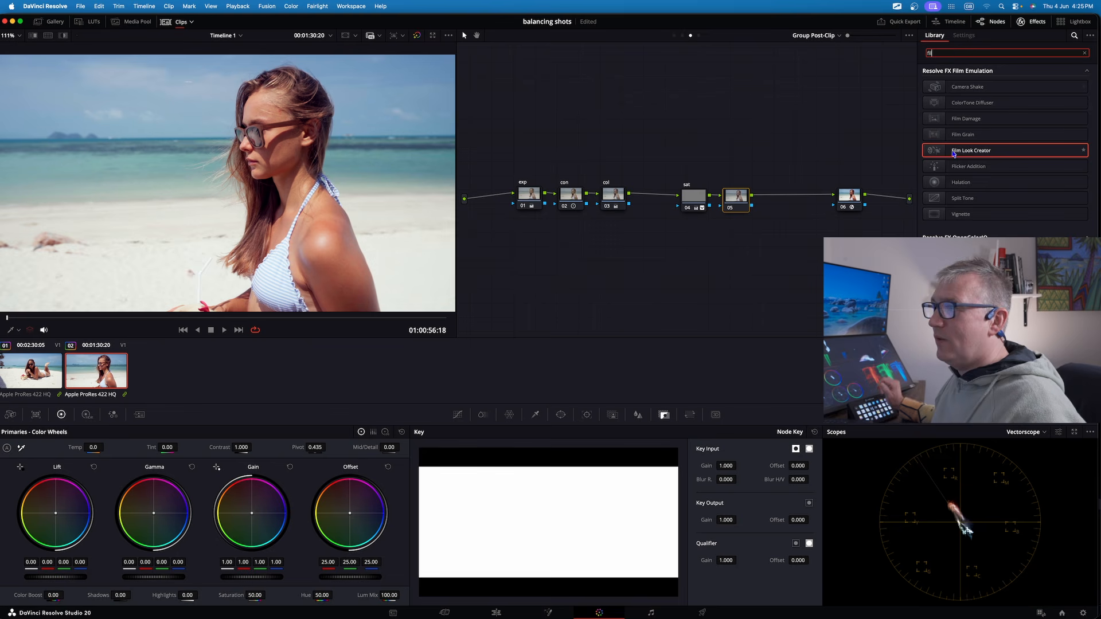
left_click_drag(954, 154, 735, 202)
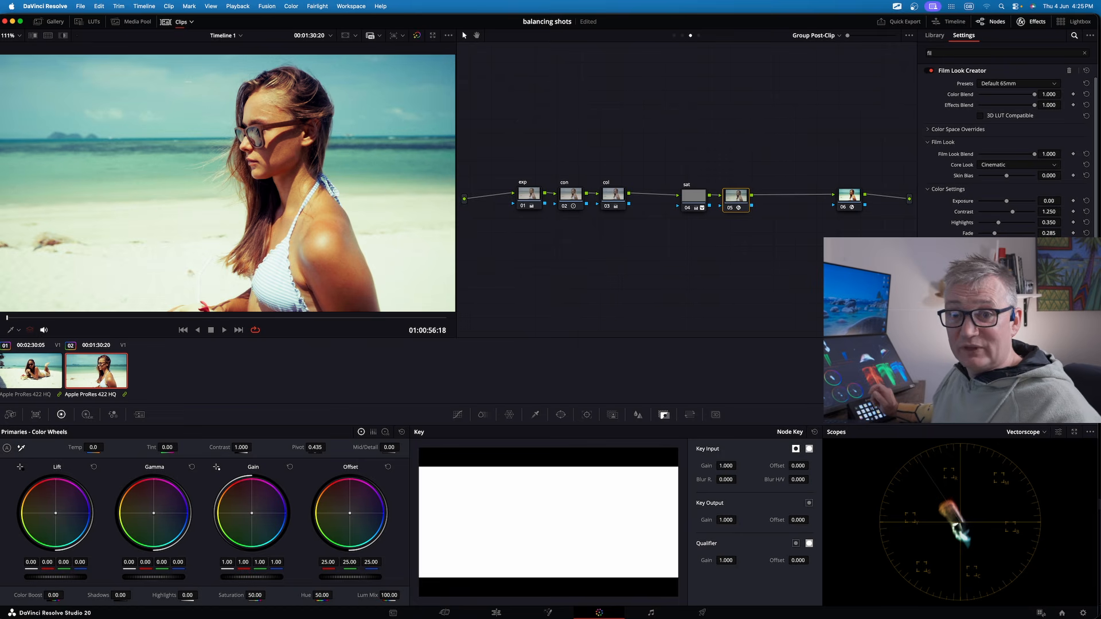
- Set the Film Look Creator node's Key Output Gain to 0.333
key("ctrl+a")
mouse_move(617, 291)
left_mouse_down()
mouse_move(719, 515)
mouse_move(716, 506)
left_mouse_up()
left_click(727, 520)
type(".3")
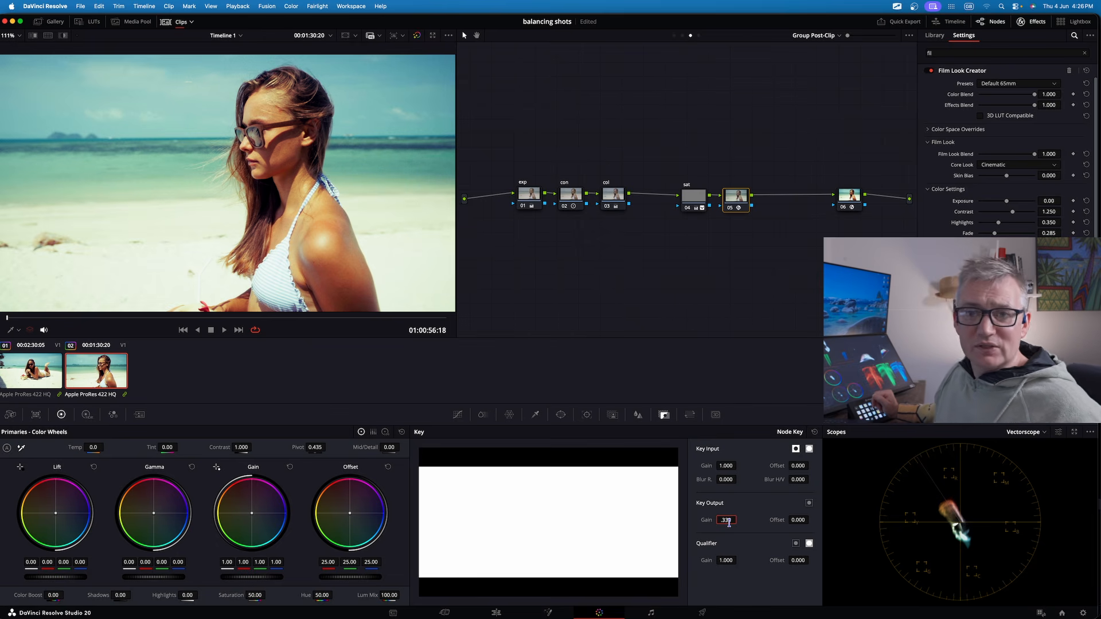
key("Return")
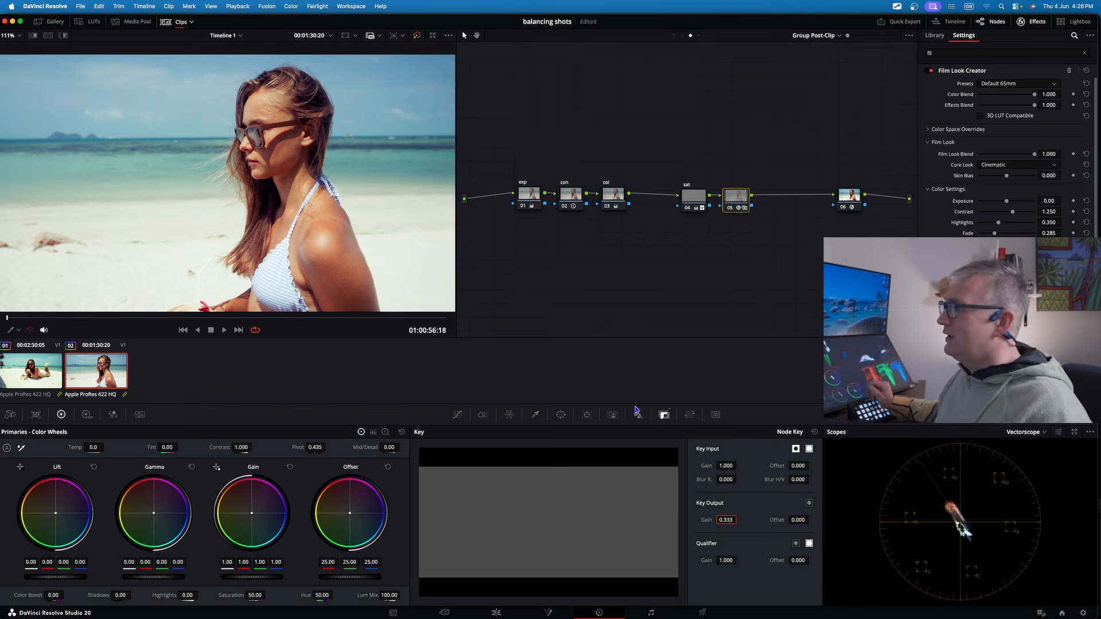
- Compare the profile clip with the Film Look Creator node disabled and enabled
left_click(731, 208)
left_click(731, 208)
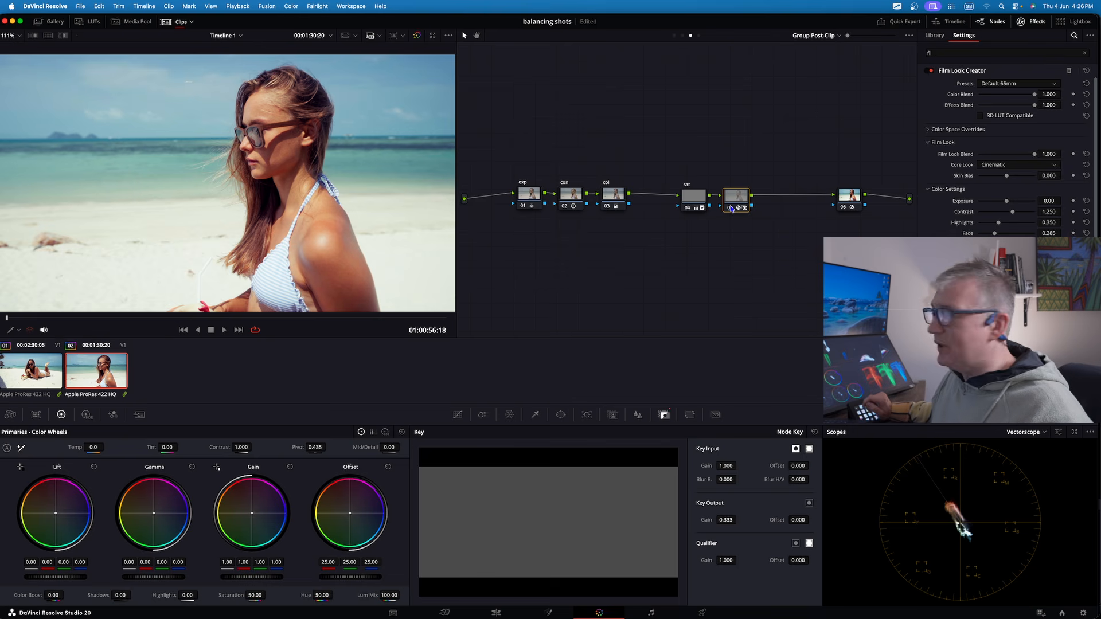
key("ctrl+a")
mouse_move(636, 244)
left_mouse_down()
mouse_move(646, 99)
mouse_move(690, 44)
left_mouse_up()
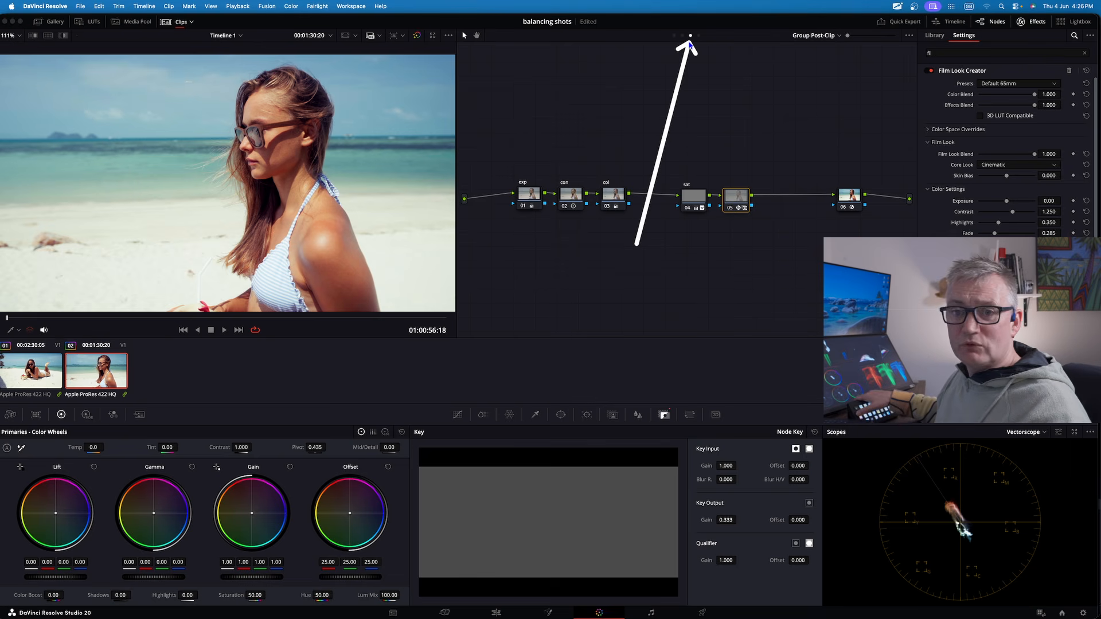
key("Escape")
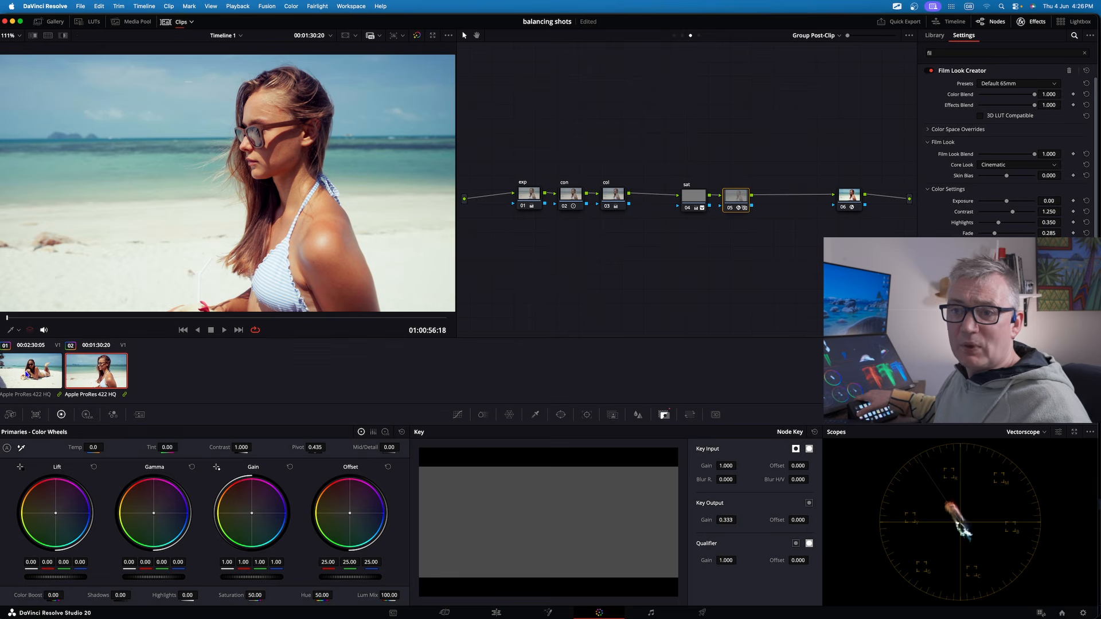
- Check the first clip with the Film Look Creator node disabled and enabled, and return to the profile clip
left_click(26, 372)
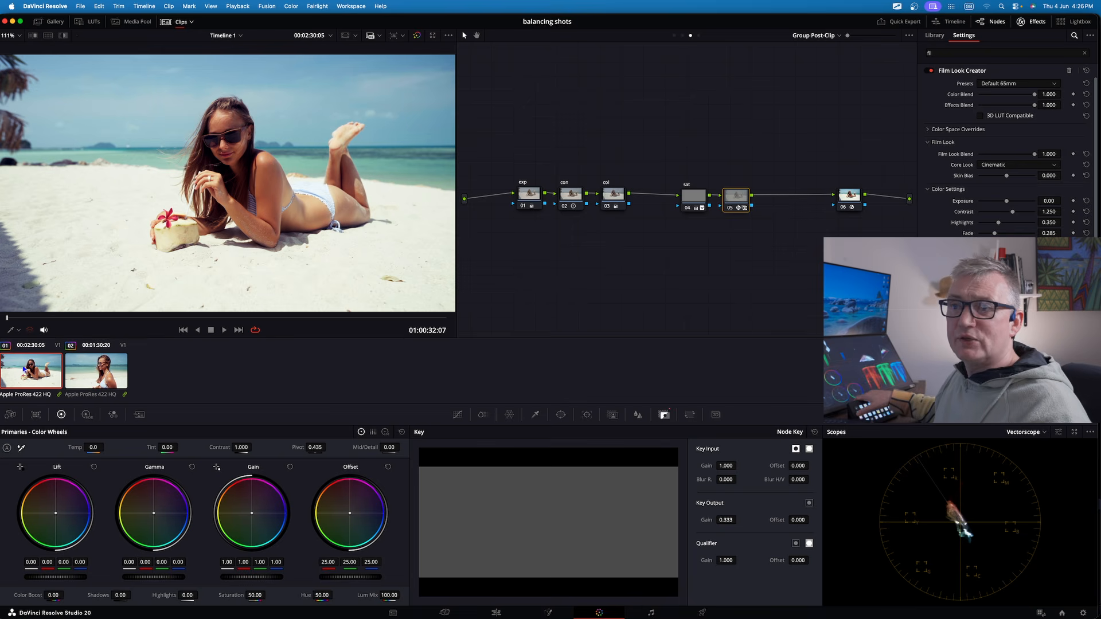
left_click(729, 208)
left_click(729, 208)
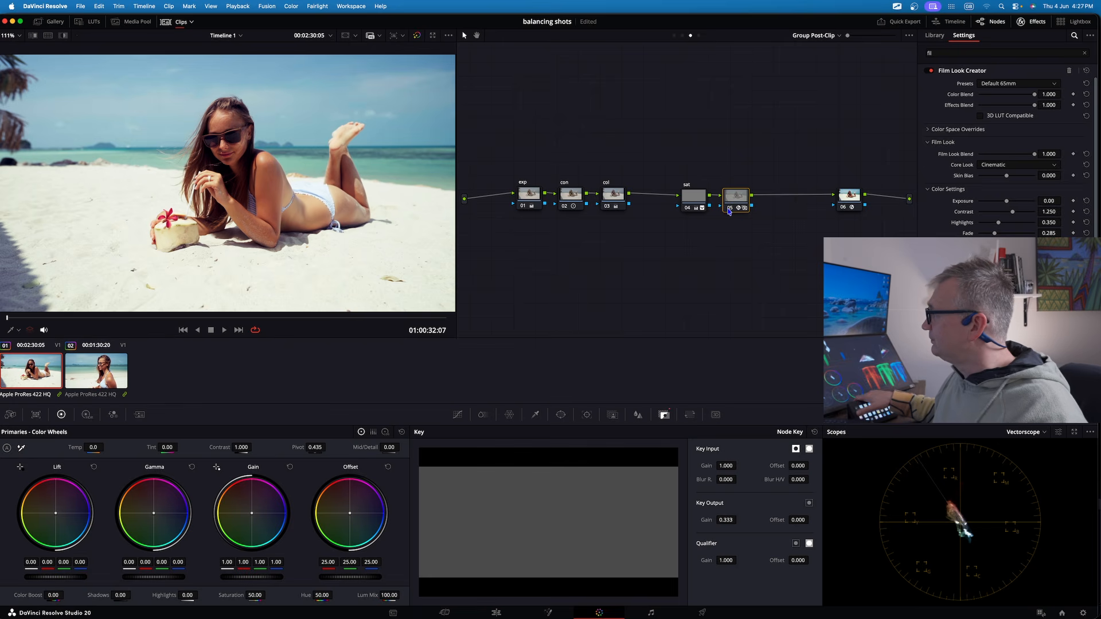
key("Down")
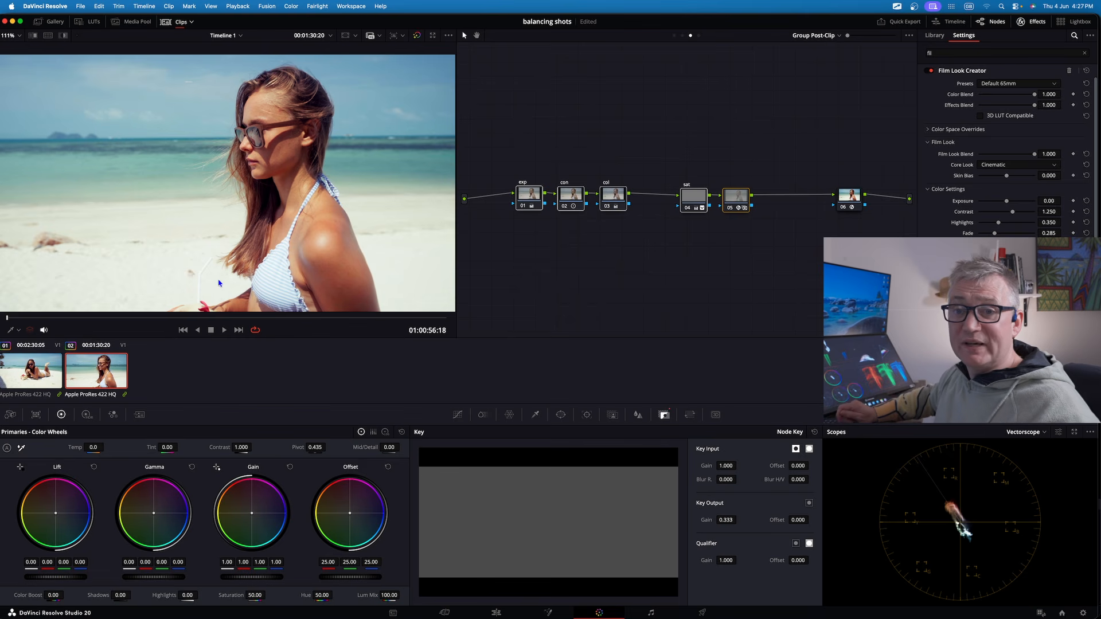